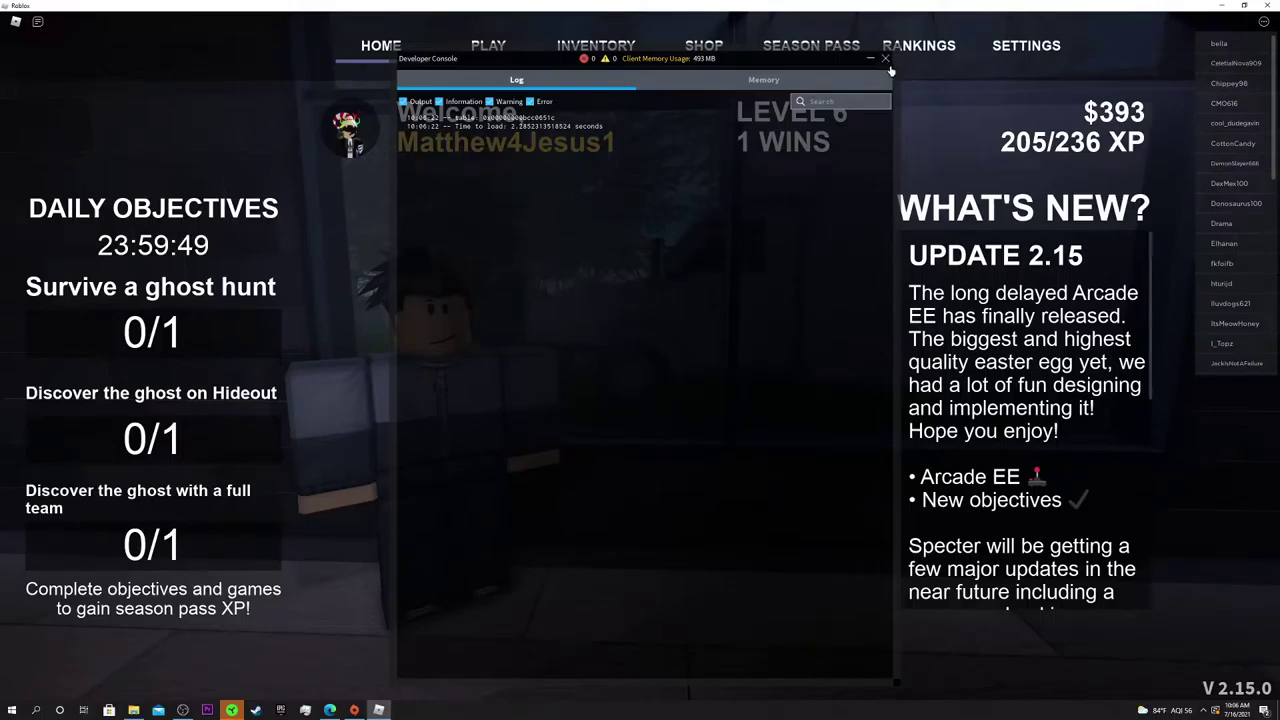
Close the developer console and bring up Specter's Play menu in full screen
{"action": "left_click", "coordinate": [890, 48]}
{"action": "left_click", "coordinate": [885, 58]}
{"action": "left_click", "coordinate": [472, 45]}
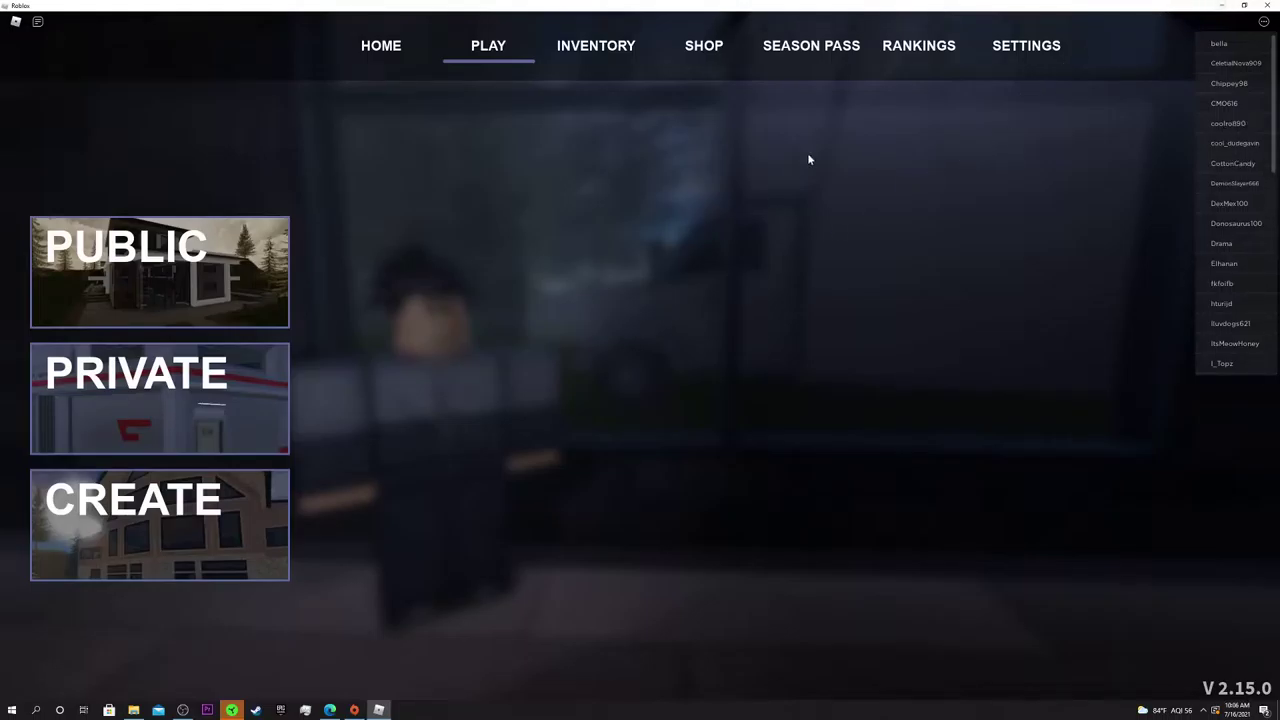
{"action": "left_click", "coordinate": [1244, 5]}
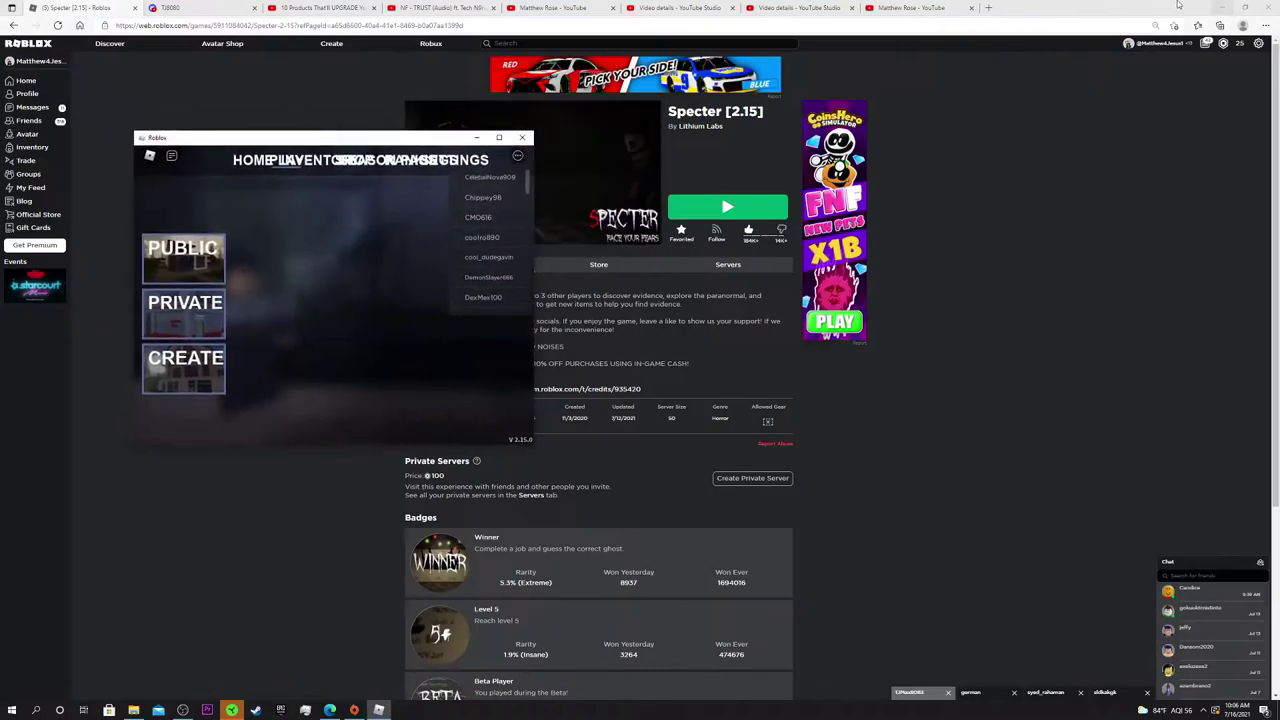
{"action": "left_click", "coordinate": [499, 137]}
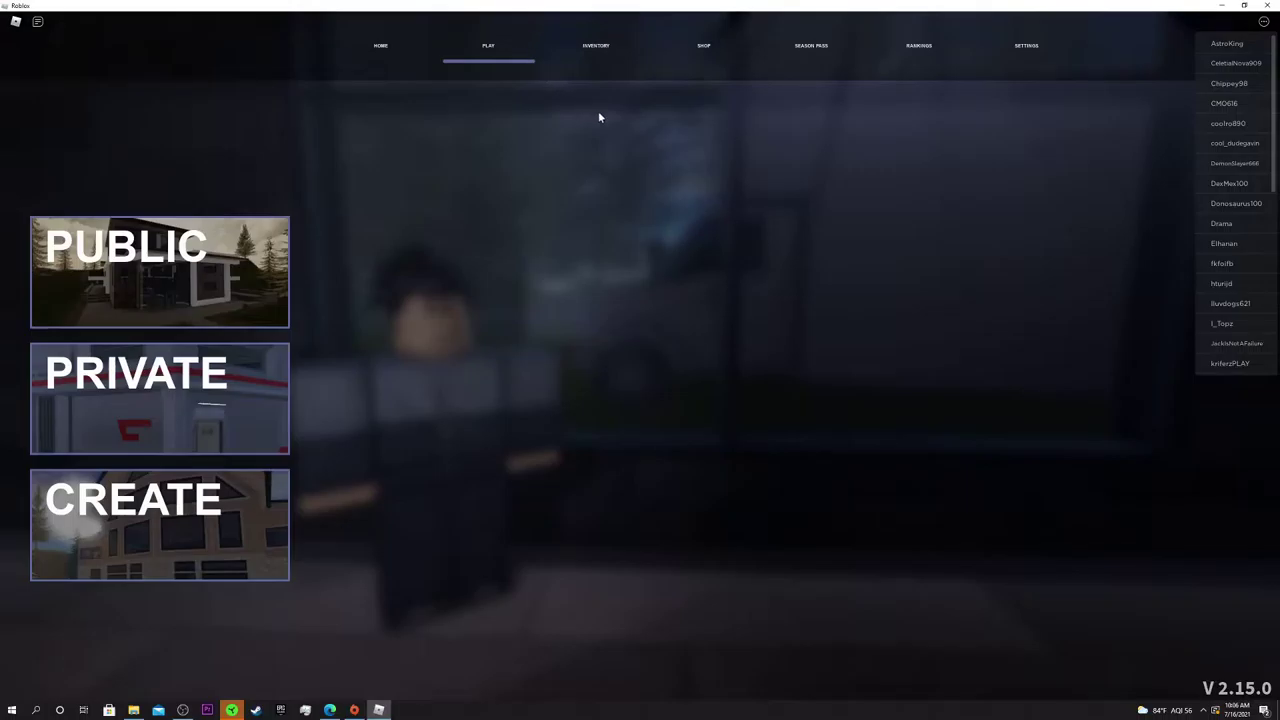
Pick a public server and join its Specter lobby
{"action": "left_click", "coordinate": [240, 254]}
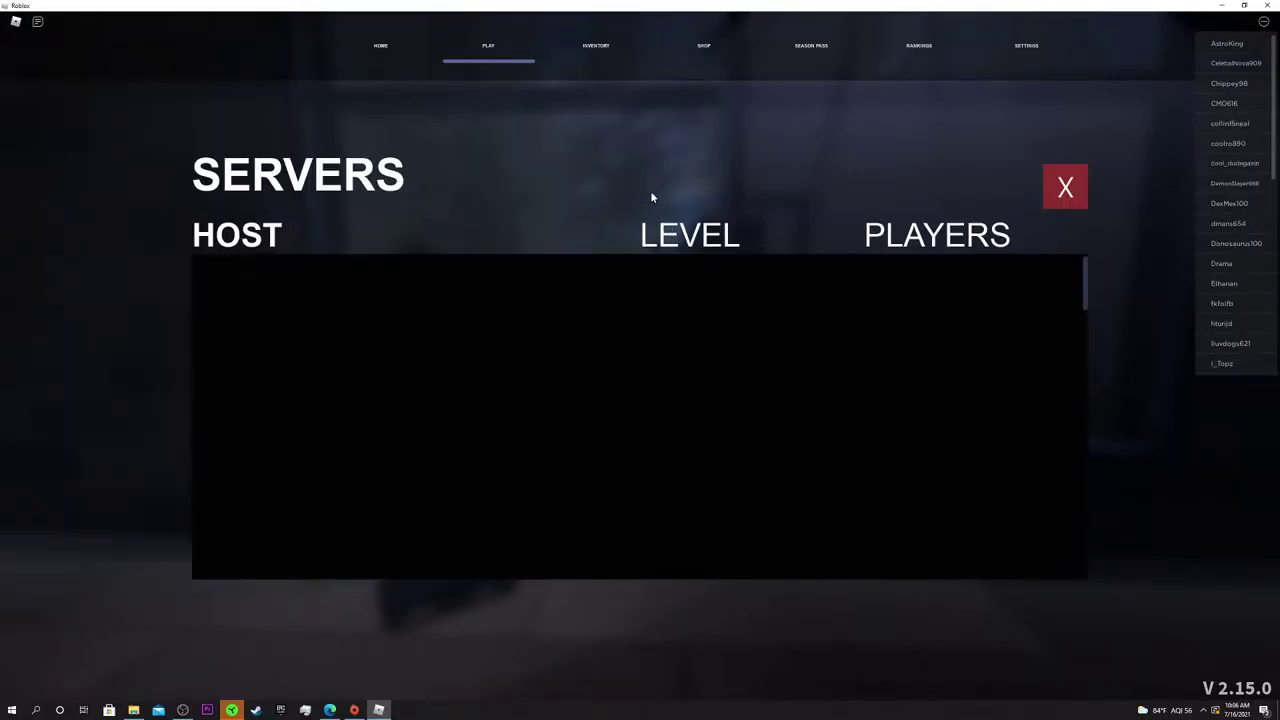
{"action": "left_click", "coordinate": [739, 430]}
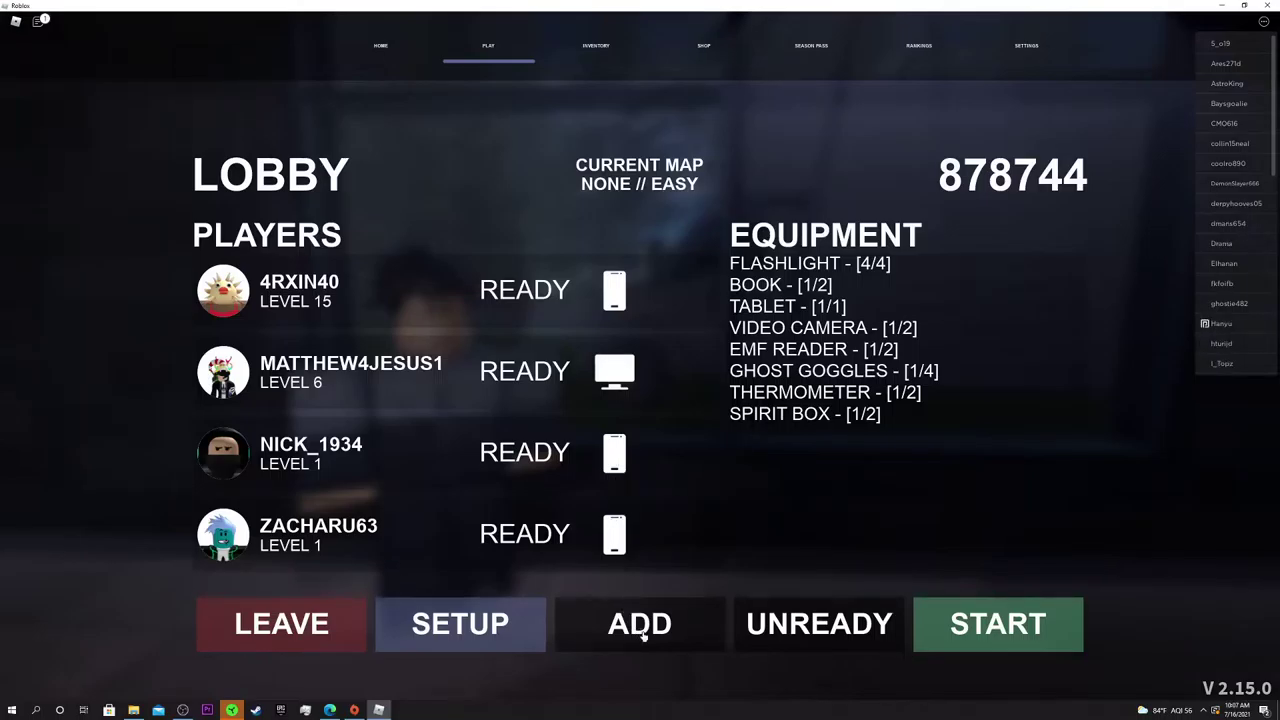
Start the match and load into the Family Home (Easy) map
{"action": "left_click", "coordinate": [1050, 622]}
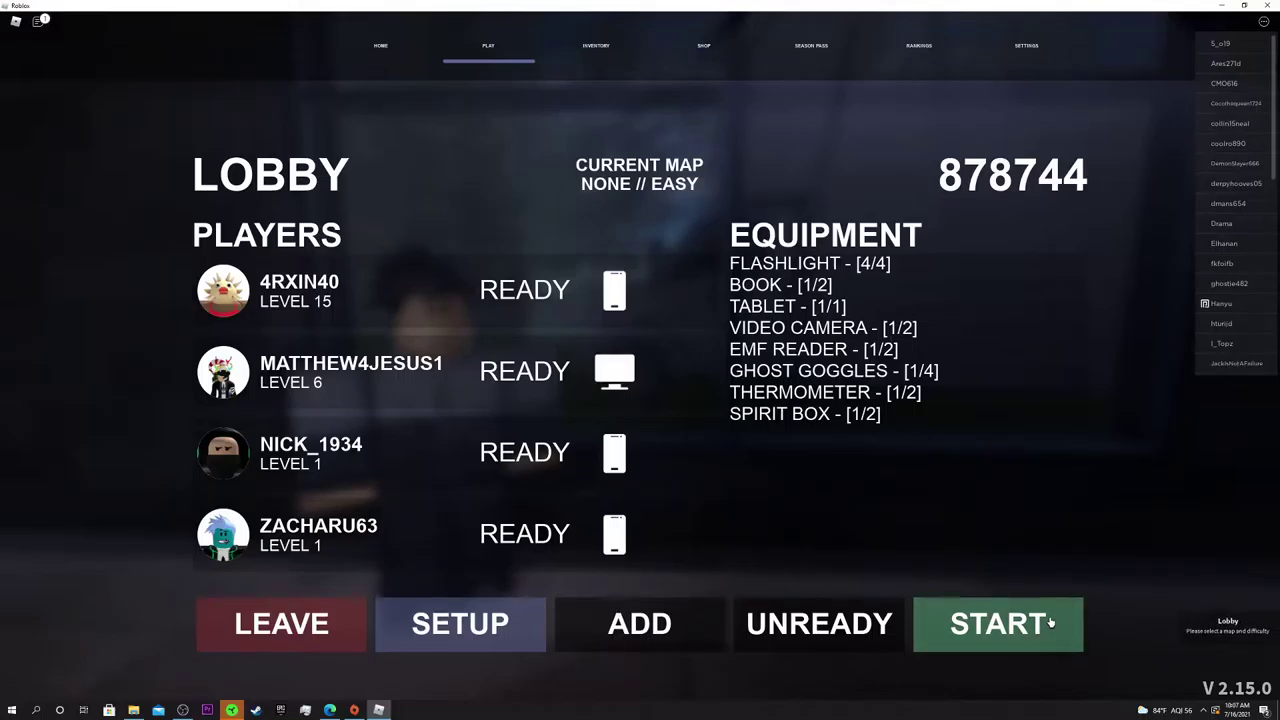
{"action": "left_click", "coordinate": [1050, 622]}
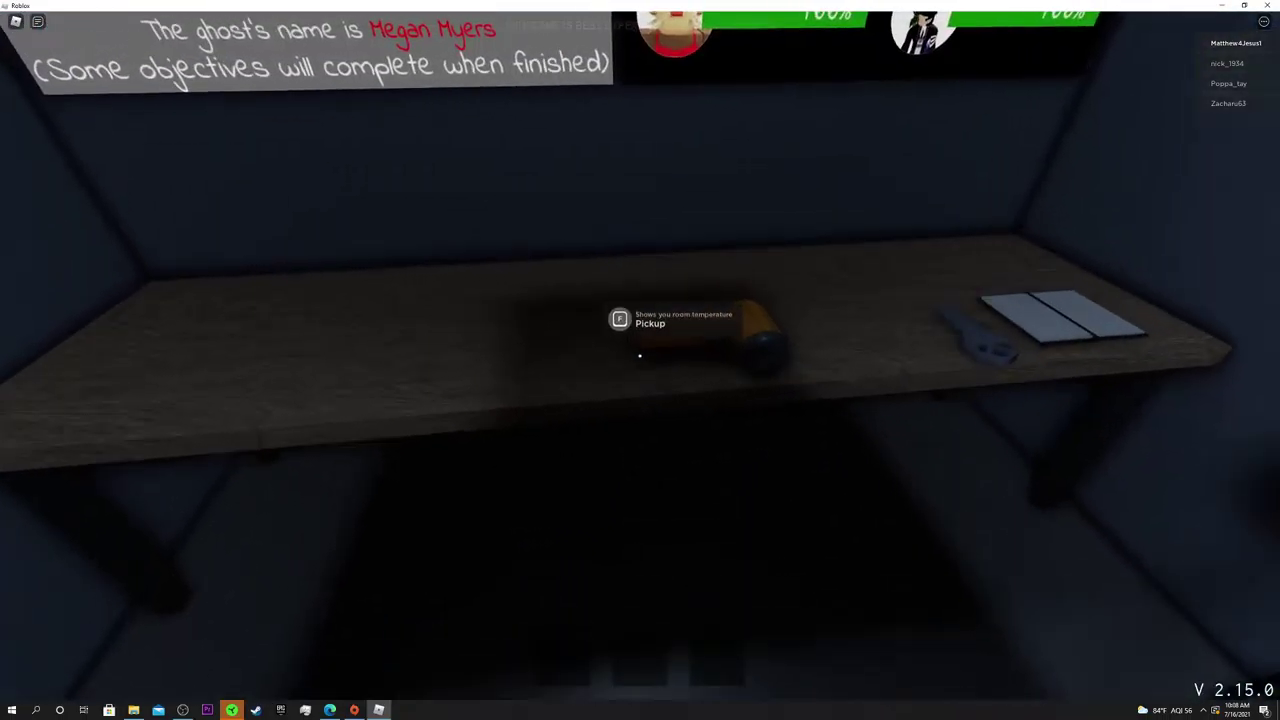
Pick up the first tool, the journal and the UV light from the table
{"action": "key", "text": "f"}
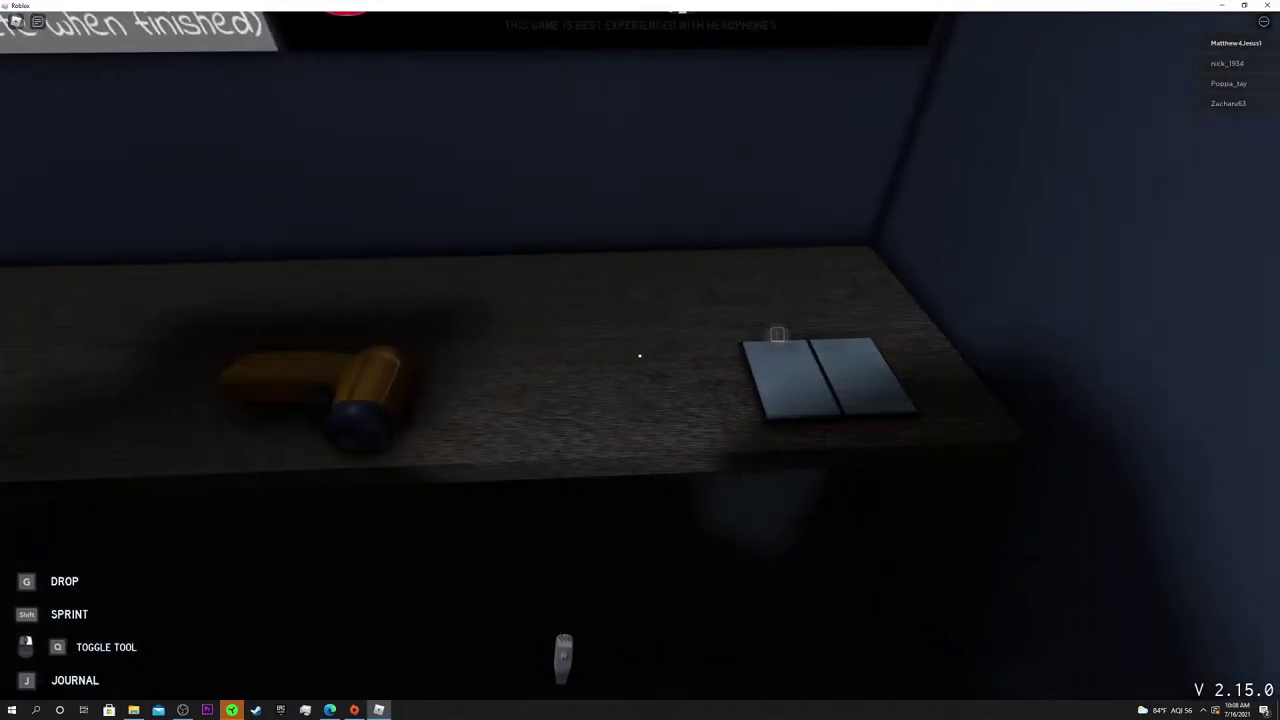
{"action": "key", "text": "f"}
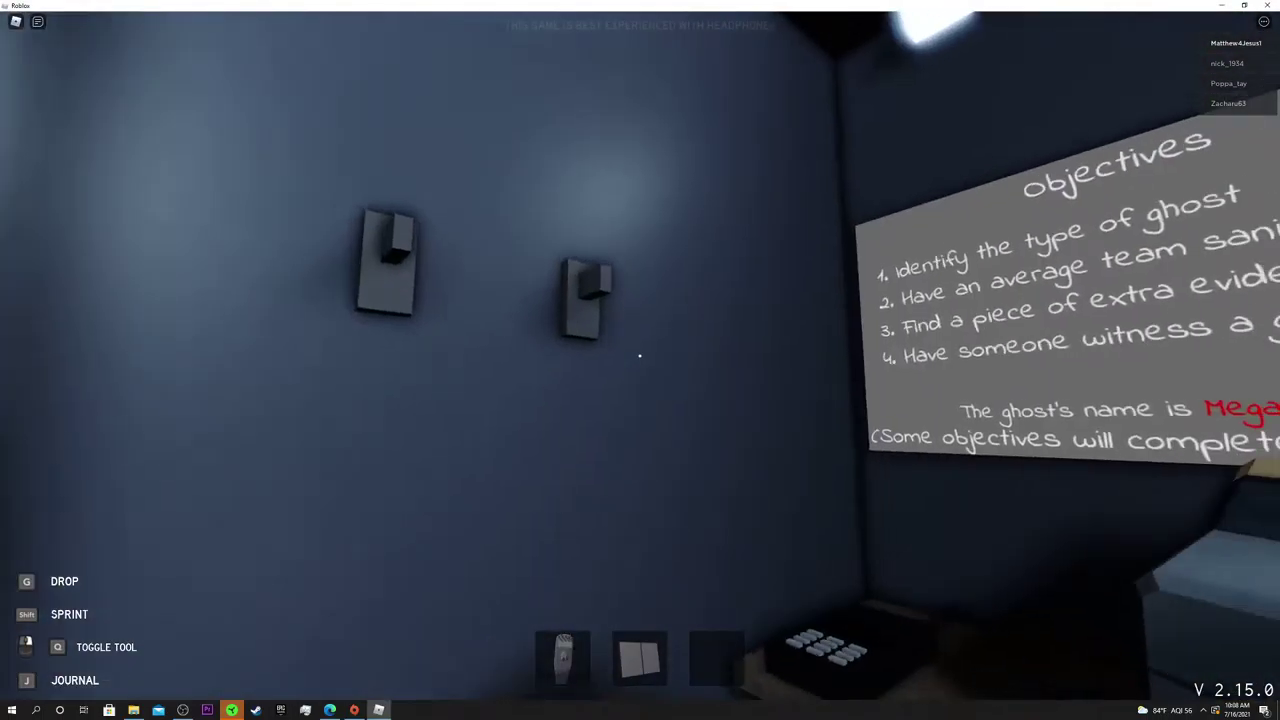
{"action": "key", "text": "f"}
{"action": "key", "text": "3"}
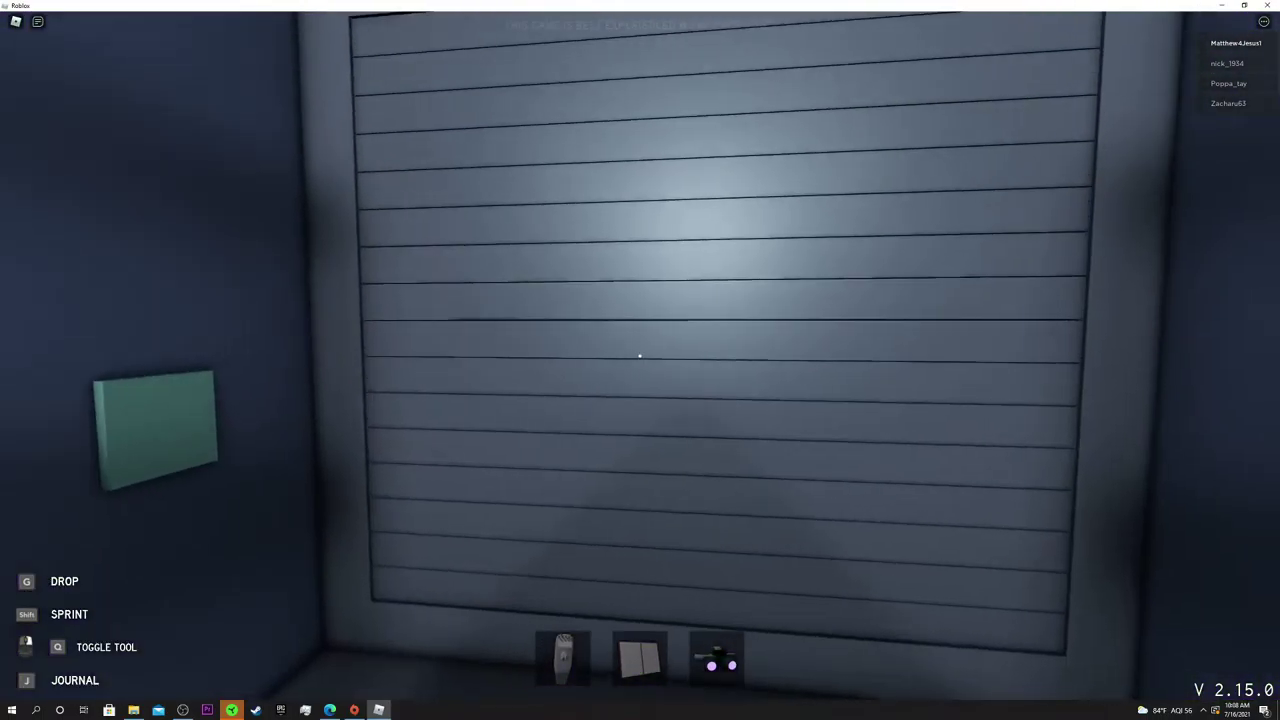
Page through the journal's ghost entries to the empty Ghost Report, then hold the first tool
{"action": "key", "text": "j"}
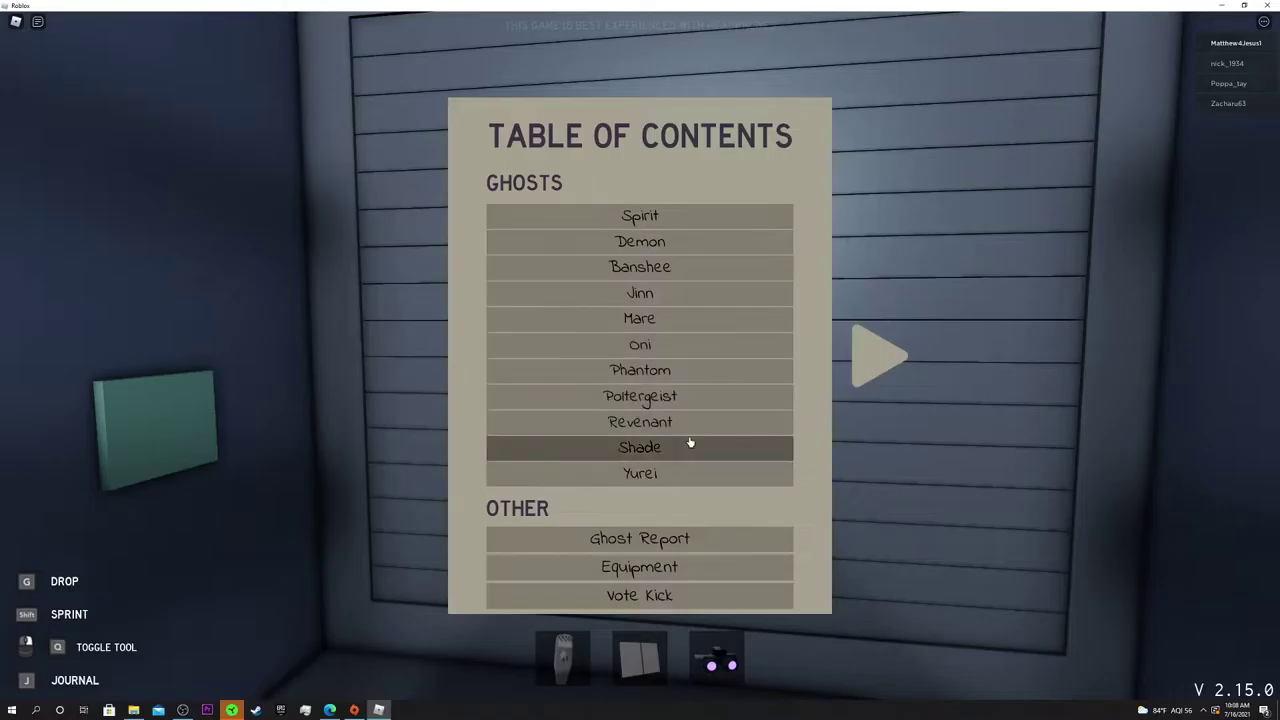
{"action": "double_click", "coordinate": [876, 384]}
{"action": "double_click", "coordinate": [873, 379]}
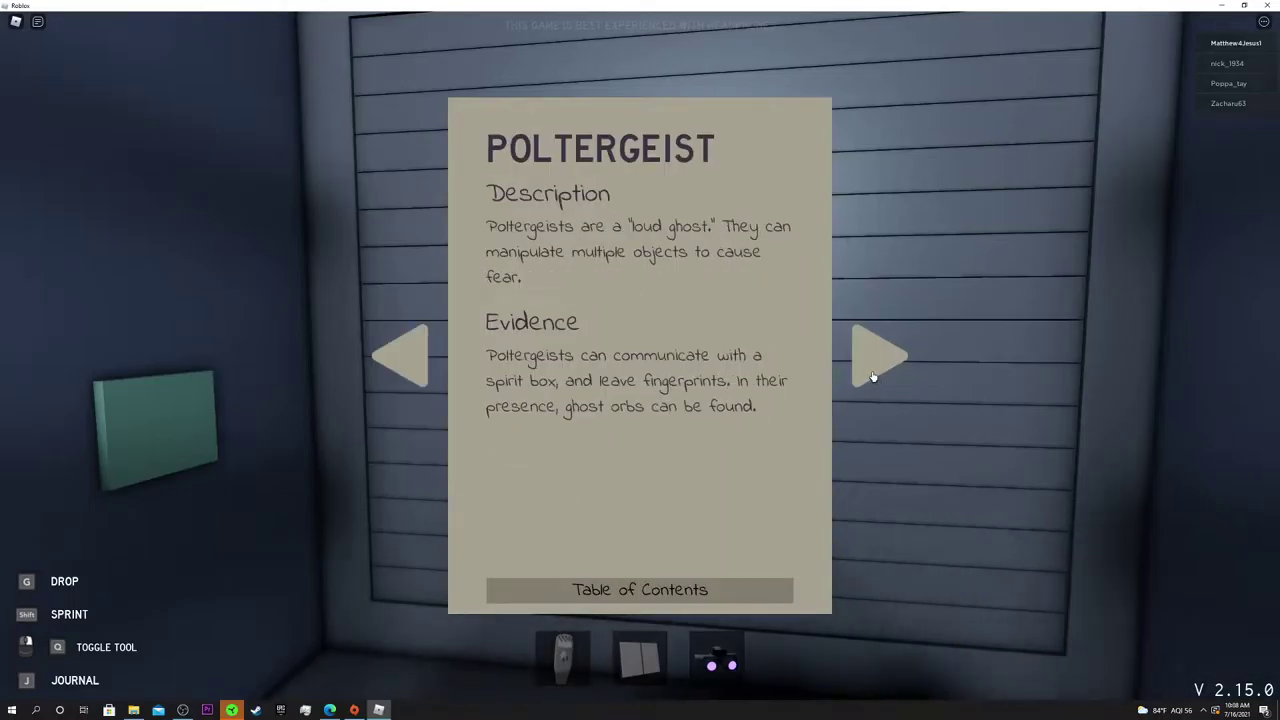
{"action": "left_click", "coordinate": [873, 378]}
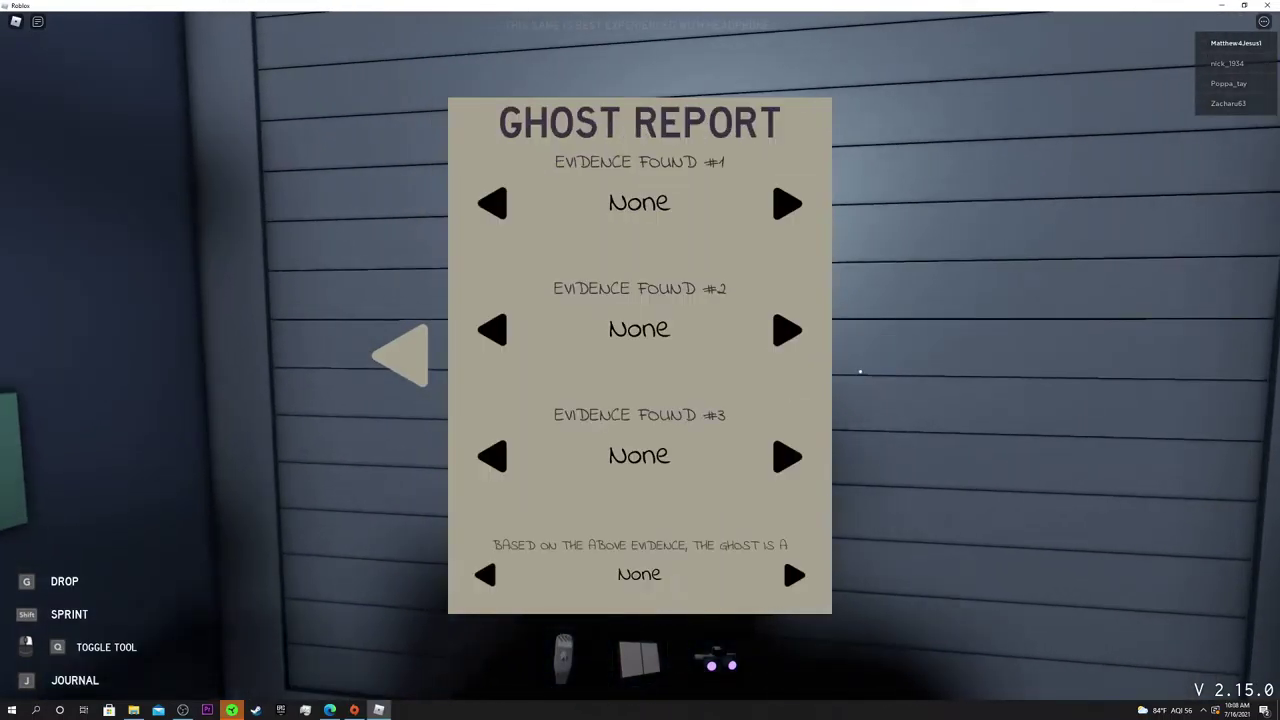
{"action": "key", "text": "j"}
{"action": "key", "text": "1"}
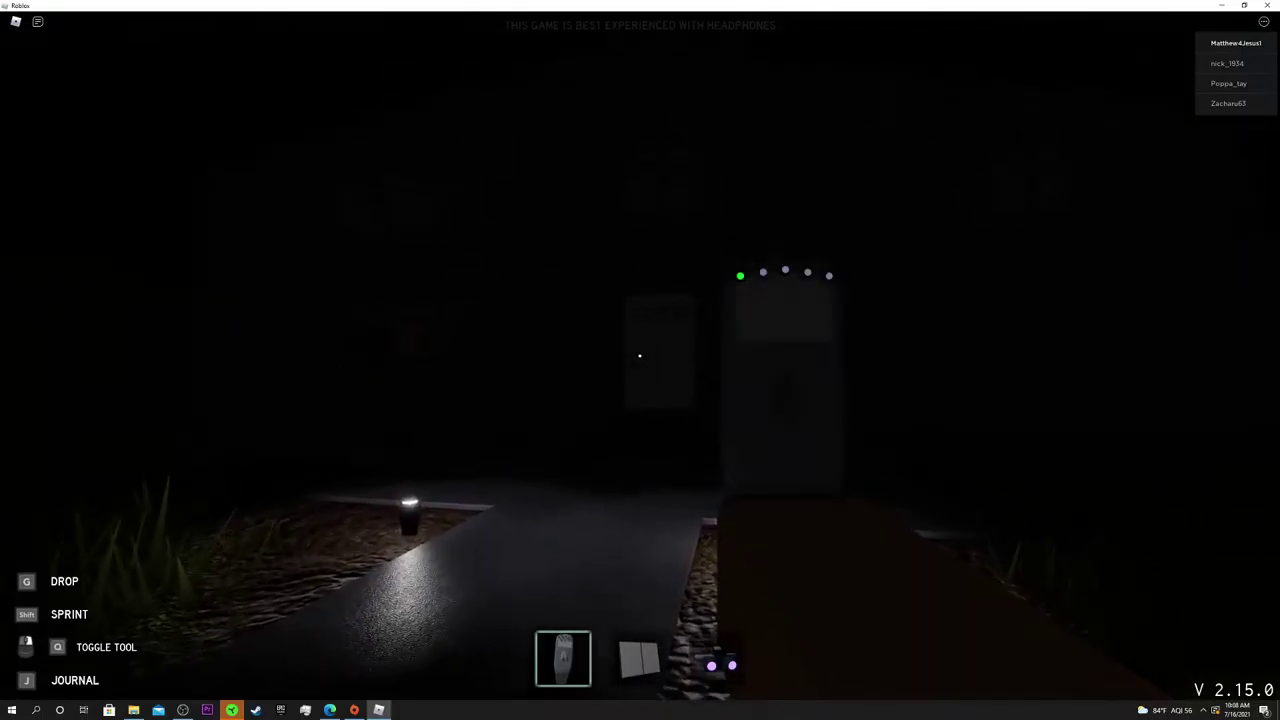
Try the UV light, then open the front door holding the EMF reader
{"action": "key", "text": "2"}
{"action": "key", "text": "3"}
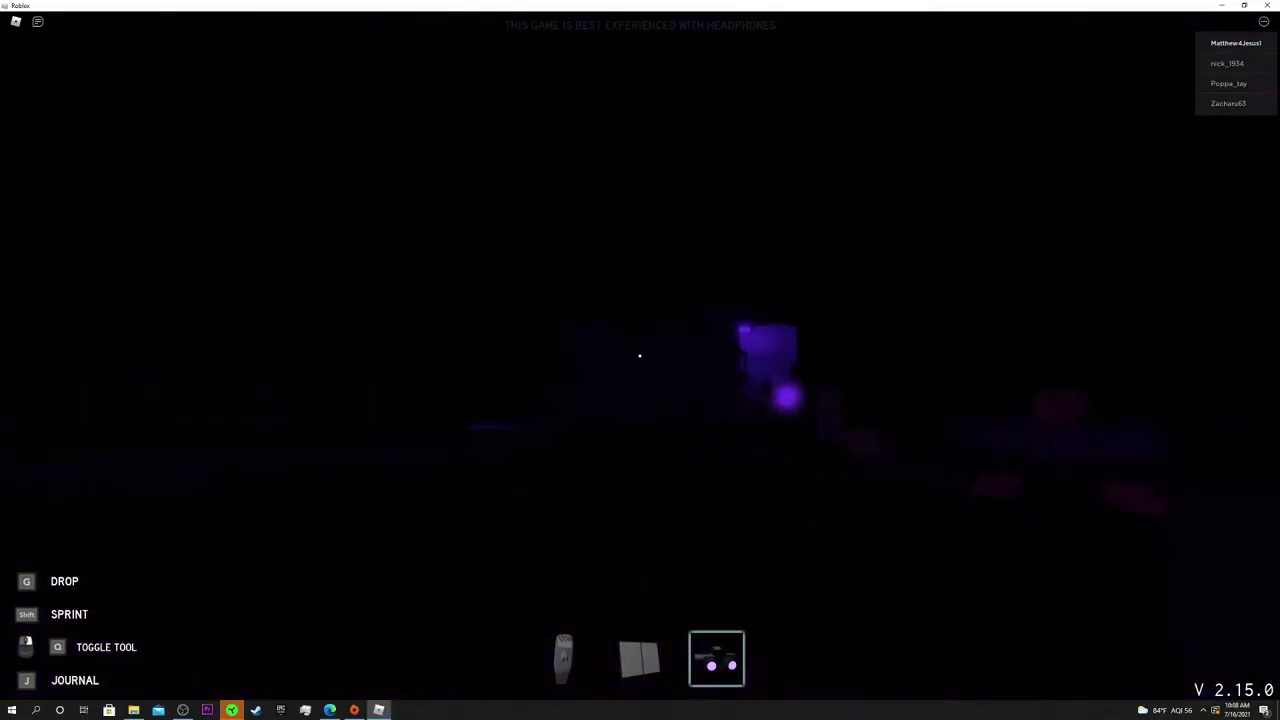
{"action": "key", "text": "2"}
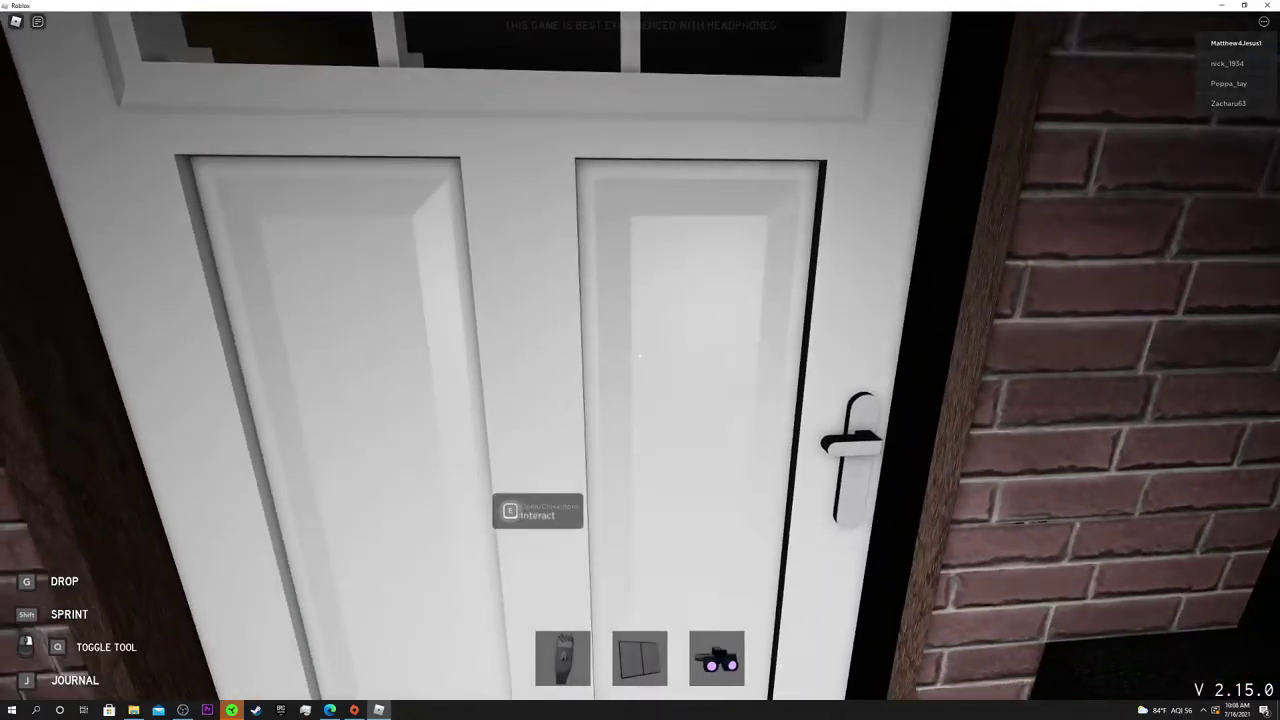
{"action": "key", "text": "e"}
{"action": "key", "text": "1"}
Walk through the living room and dining room into the kitchen and look around
{"action": "key", "text": "w"}
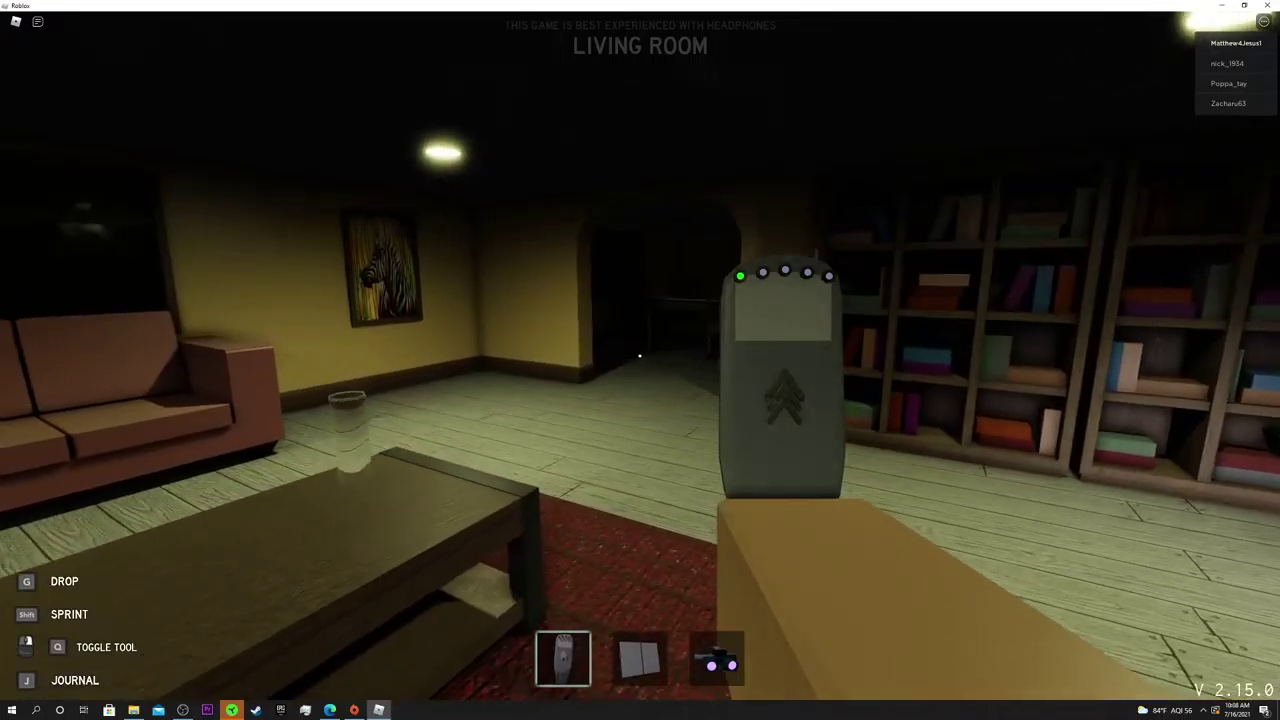
{"action": "key", "text": "w"}
{"action": "key", "text": "w"}
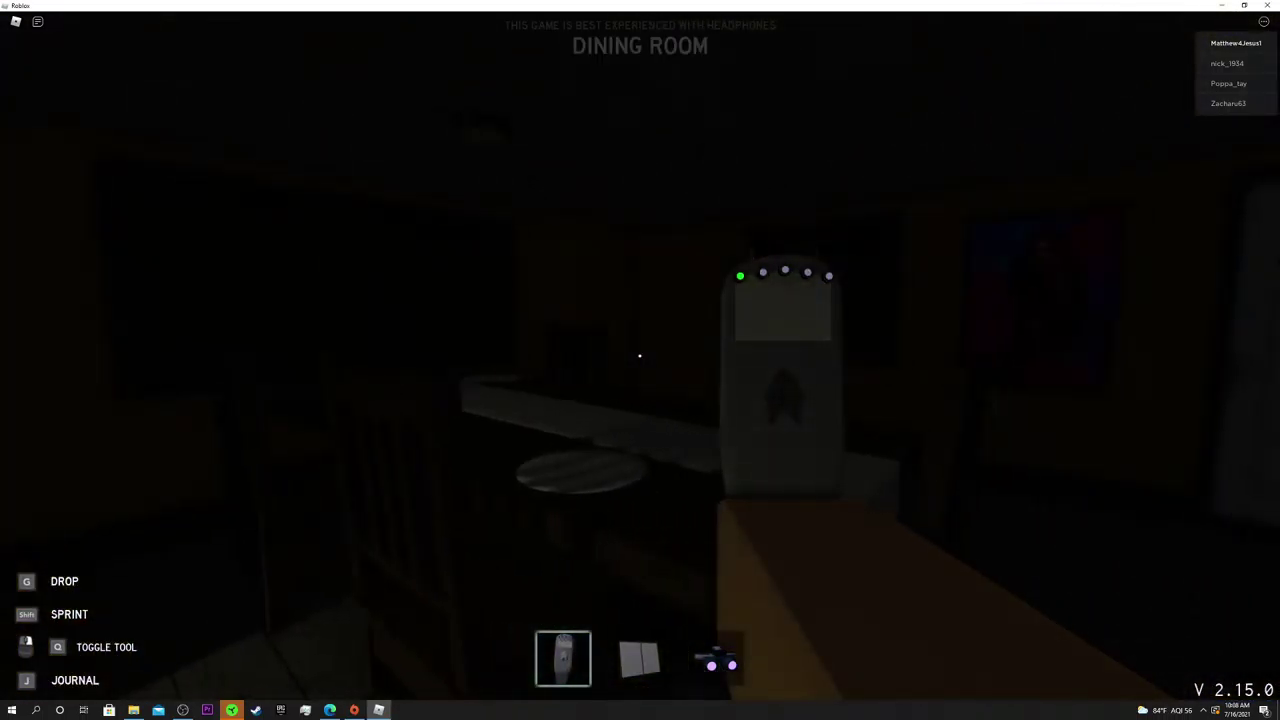
{"action": "key", "text": "w"}
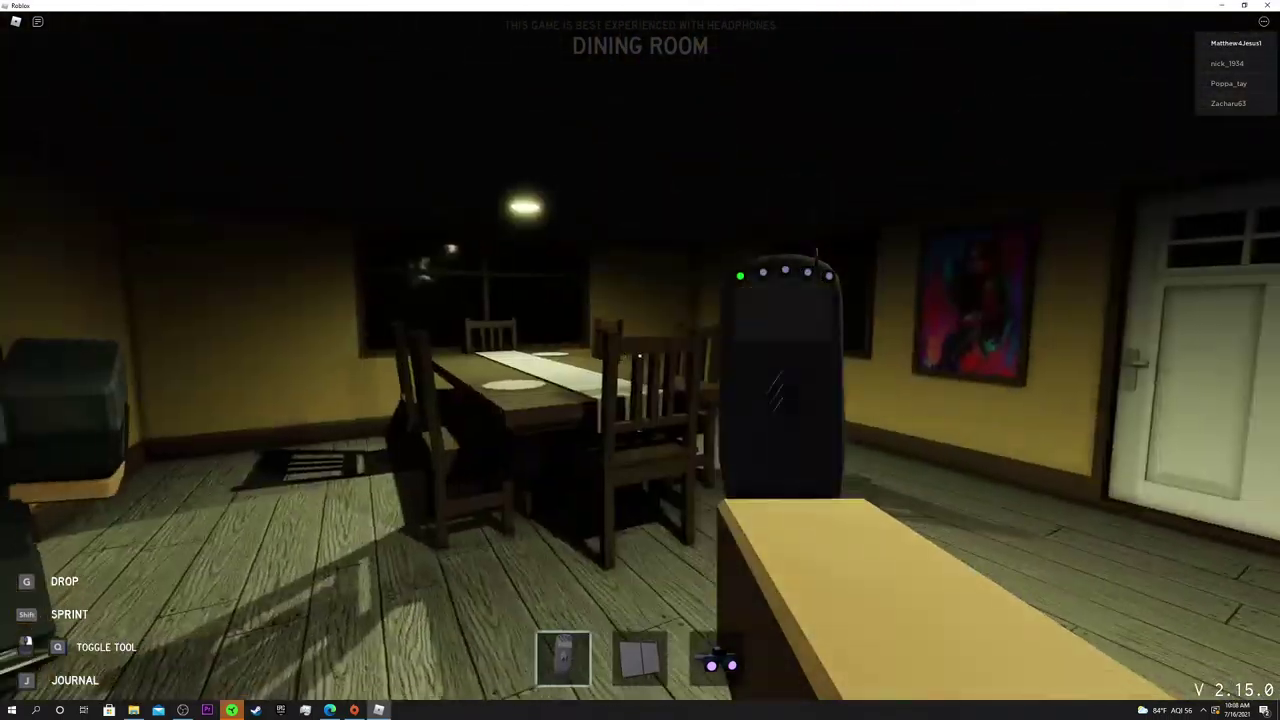
{"action": "key", "text": "w"}
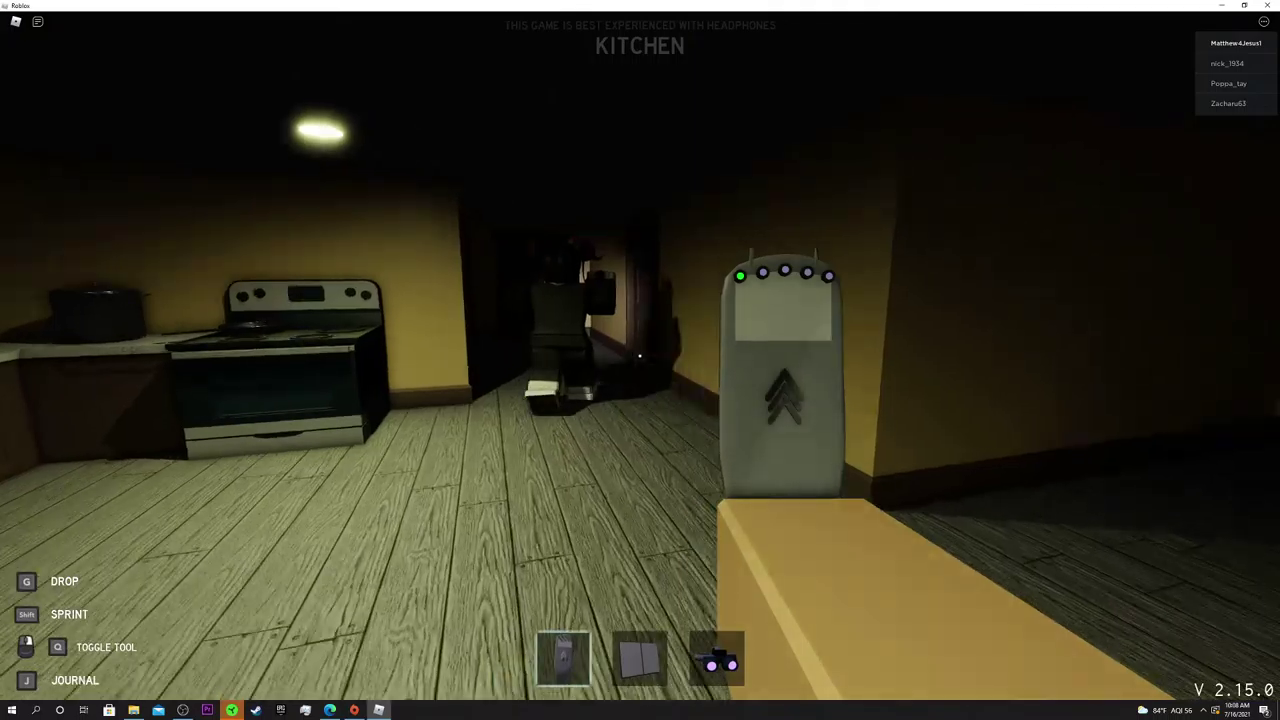
{"action": "key", "text": "w"}
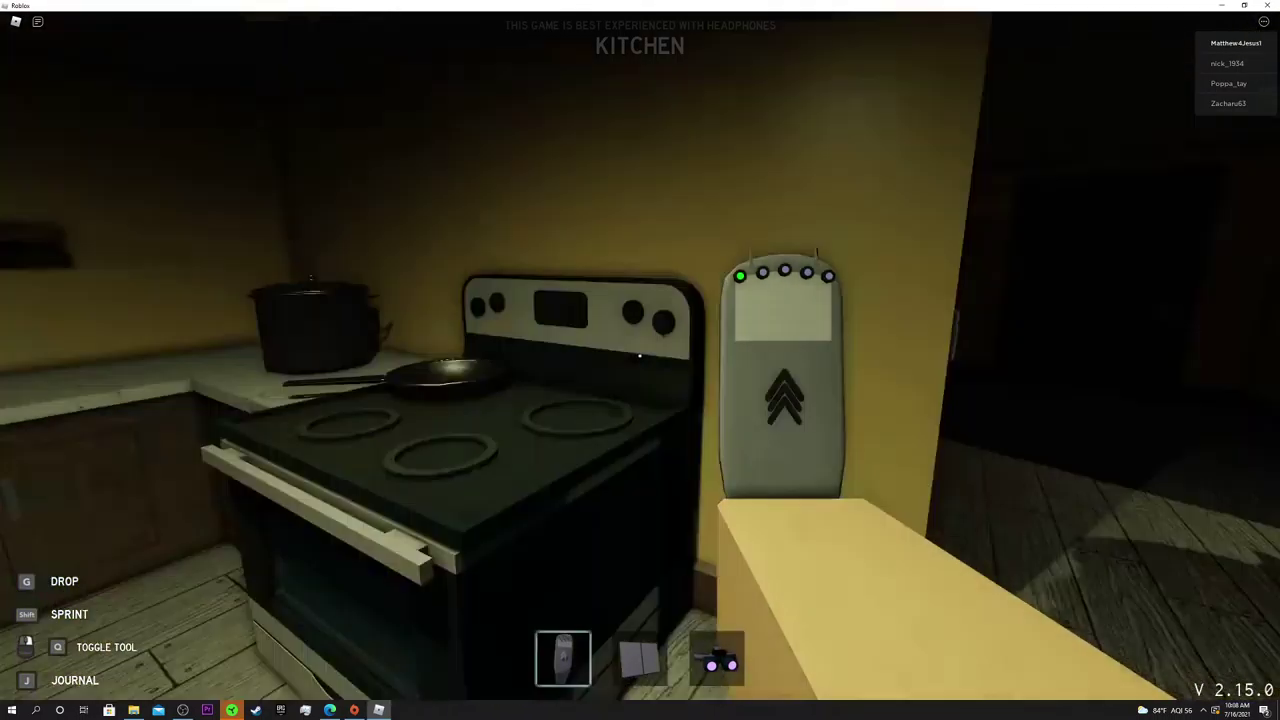
{"action": "key", "text": "w"}
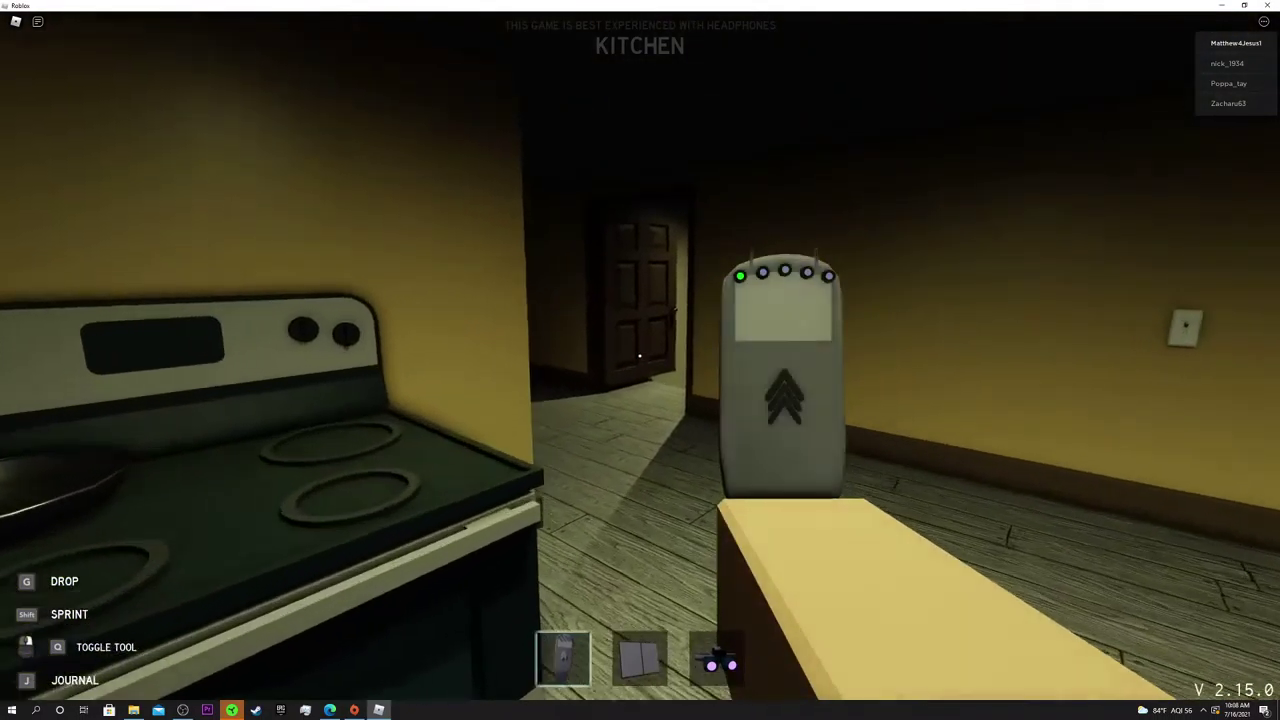
{"action": "key", "text": "w"}
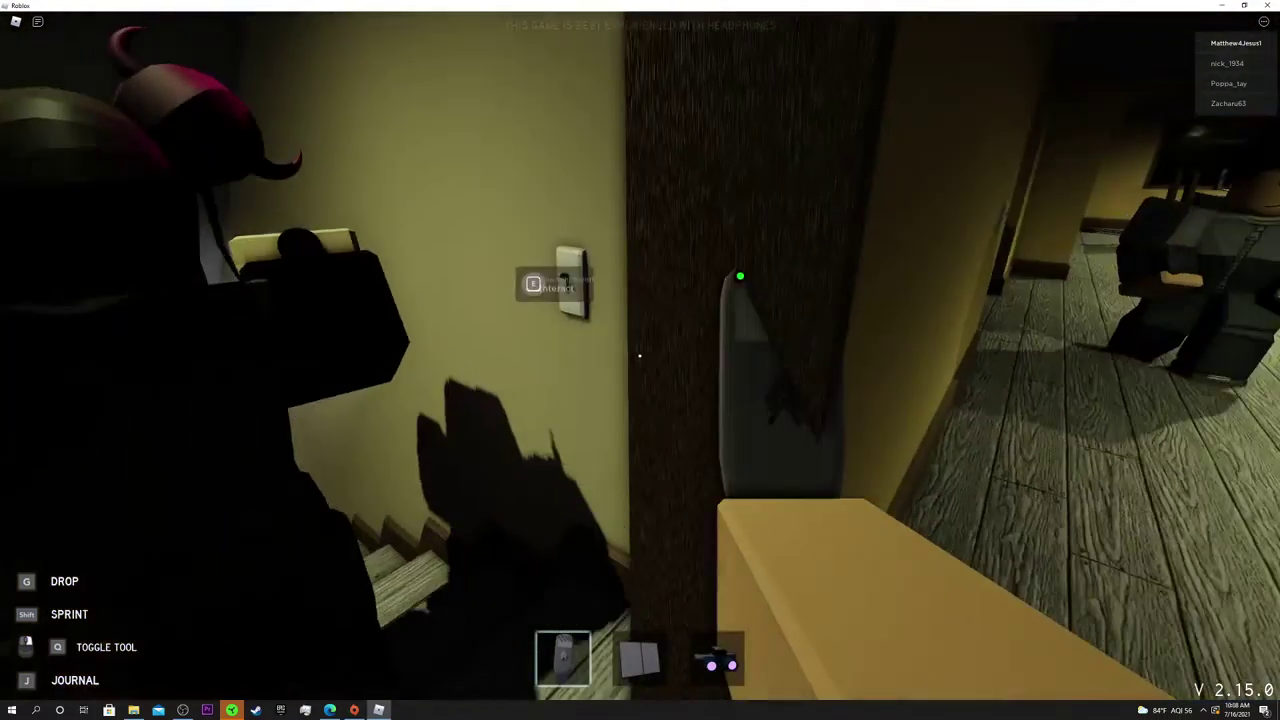
Go down the stairs, open the Fitness Room door, and return to the lit hallway
{"action": "key", "text": "w"}
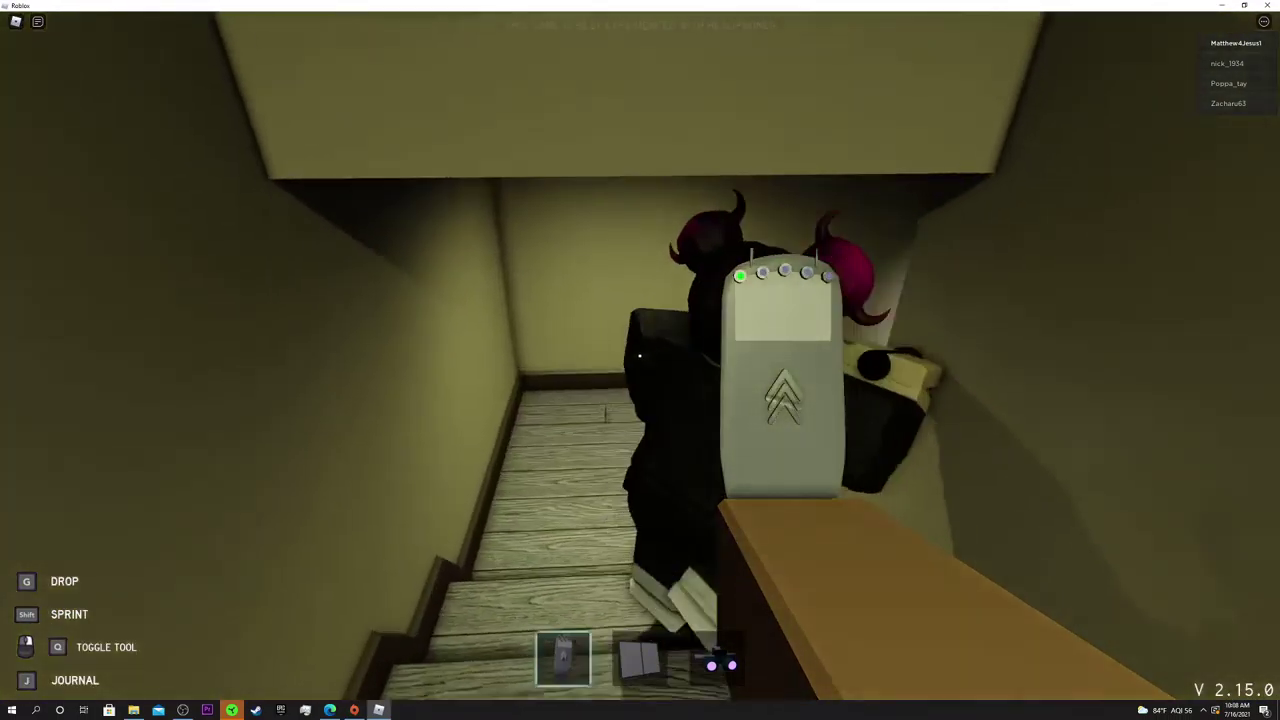
{"action": "key", "text": "w"}
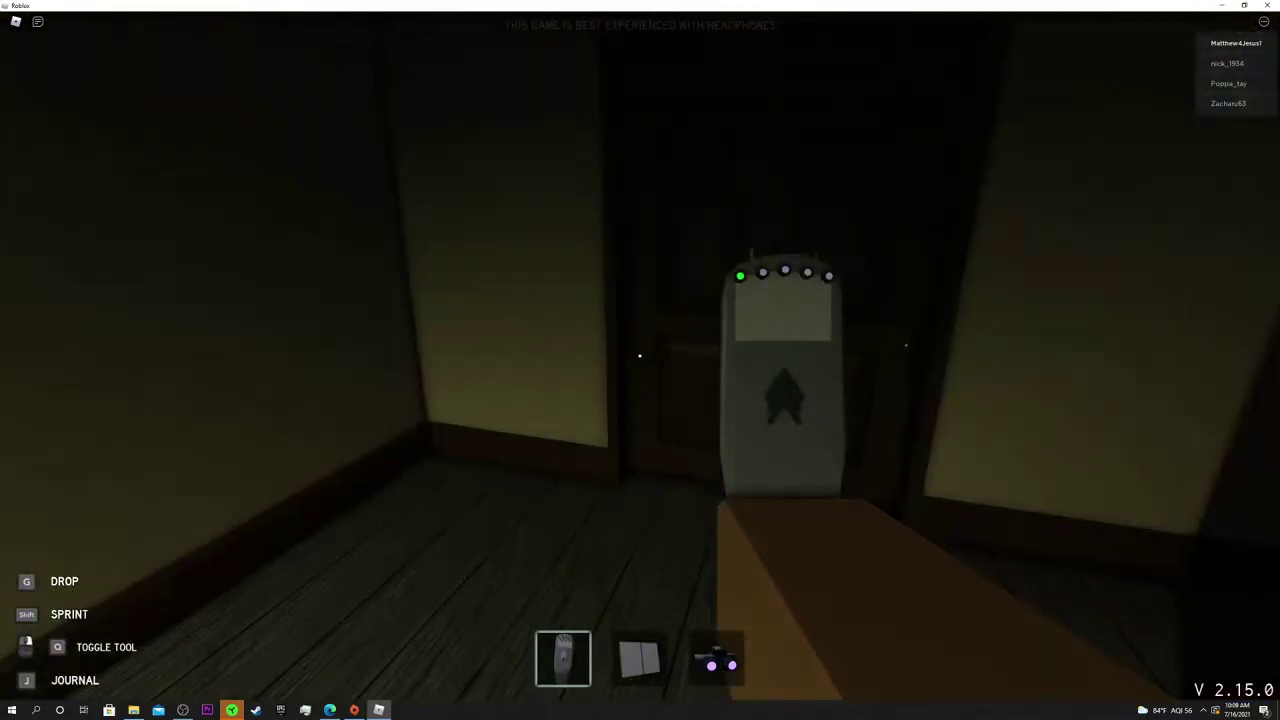
{"action": "key", "text": "w"}
{"action": "key", "text": "e"}
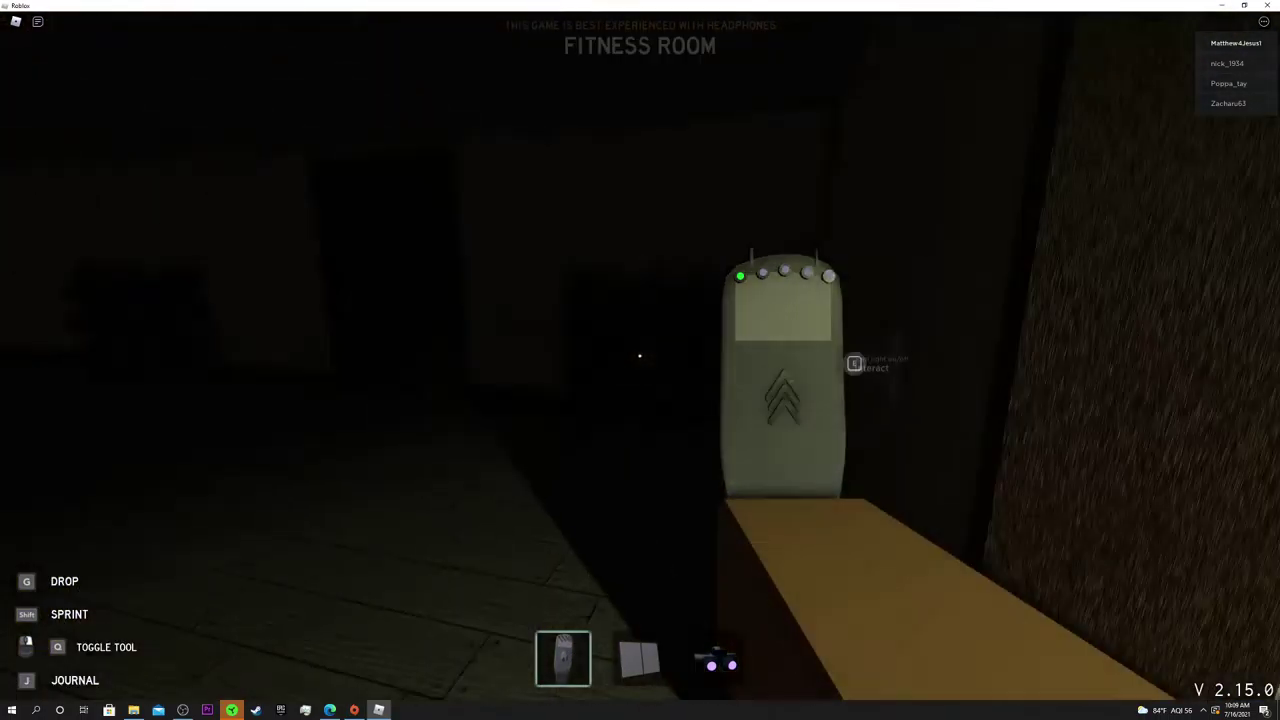
{"action": "key", "text": "w"}
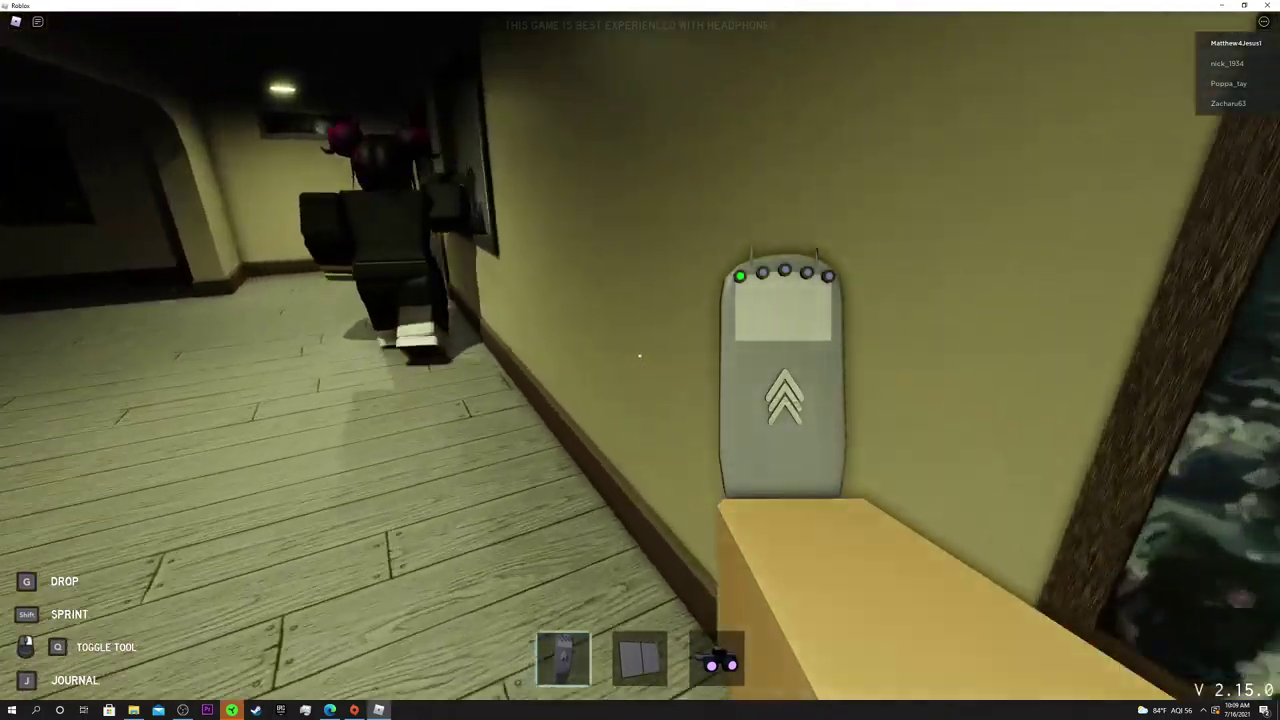
{"action": "key", "text": "w"}
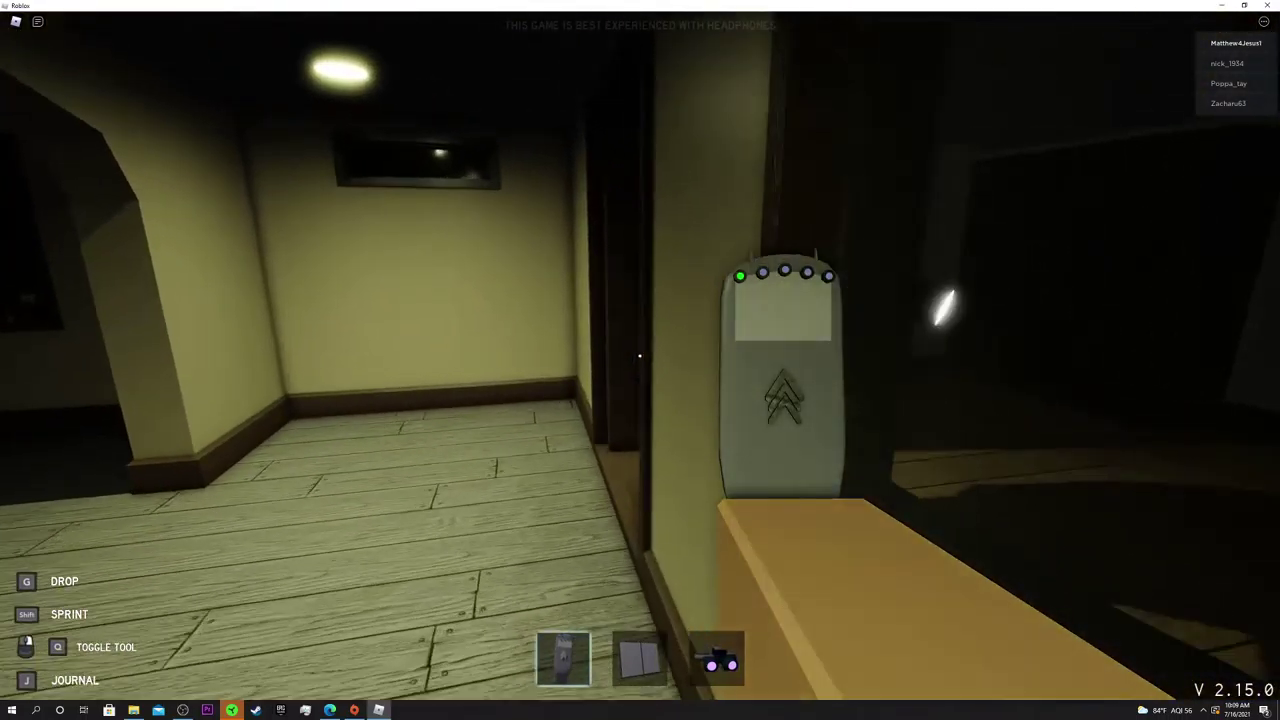
Walk through the dark office and the media room back to the corridor
{"action": "key", "text": "w"}
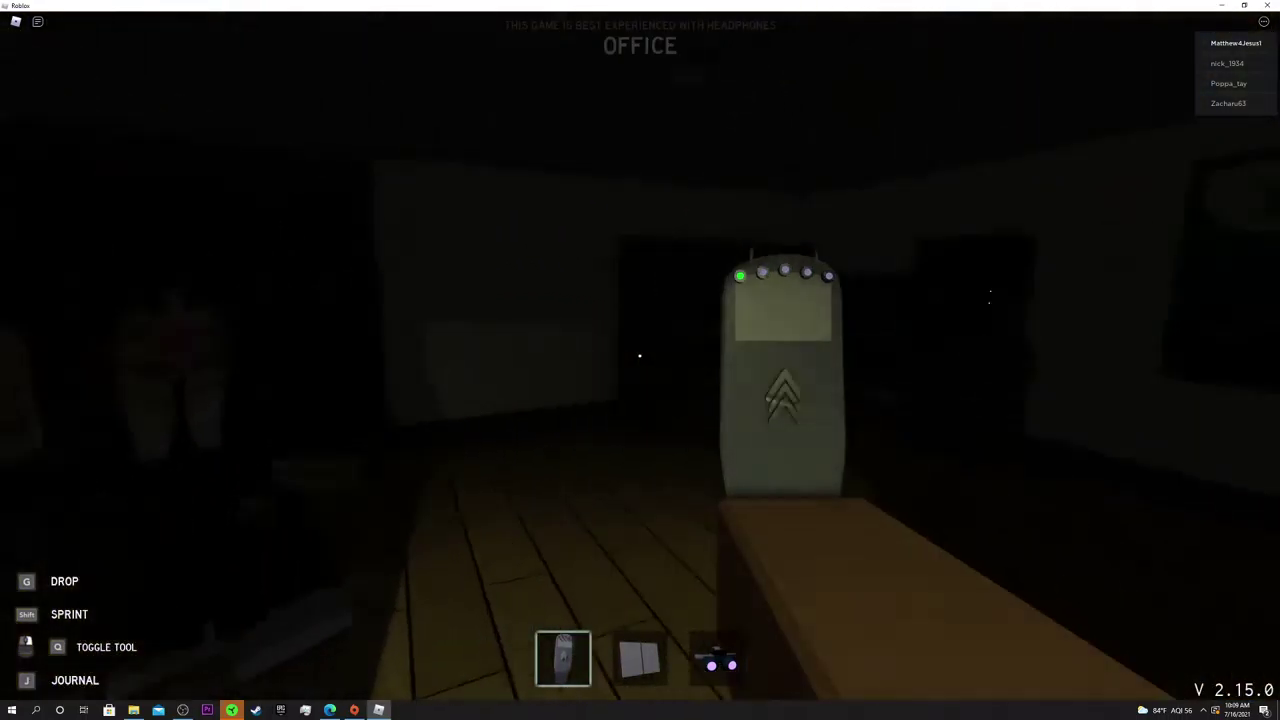
{"action": "key", "text": "w"}
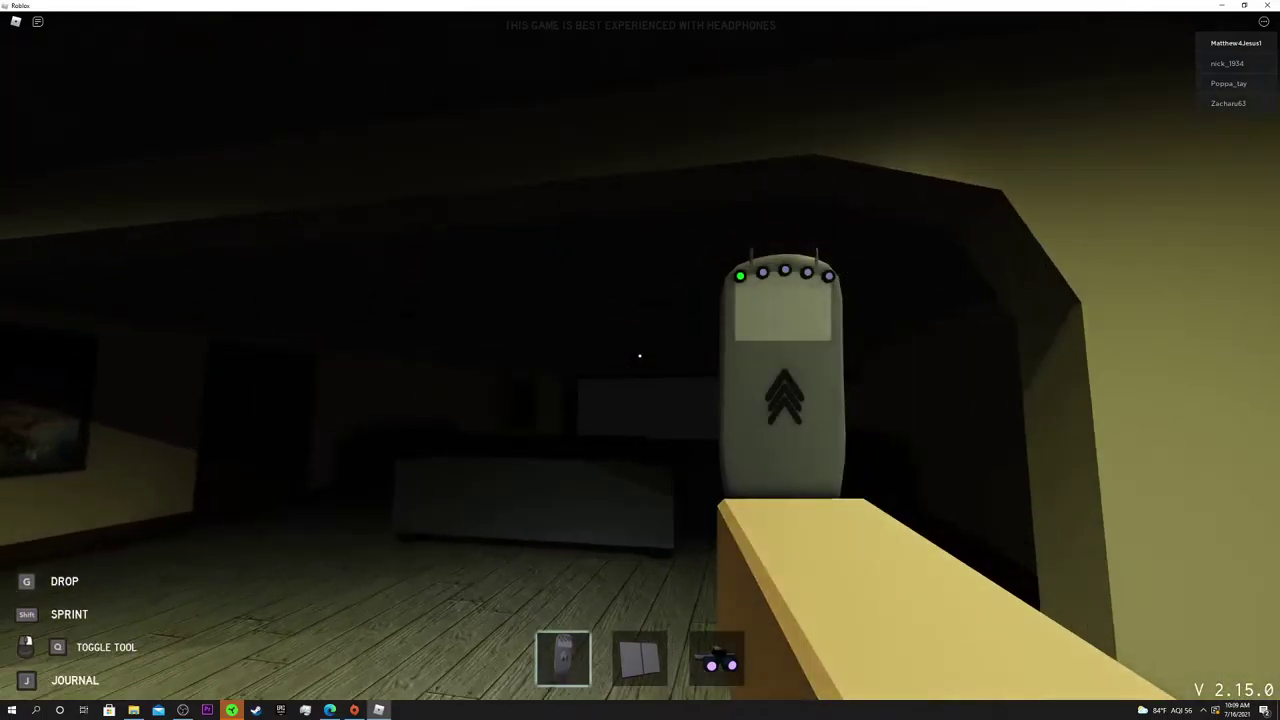
{"action": "key", "text": "w"}
{"action": "key", "text": "w"}
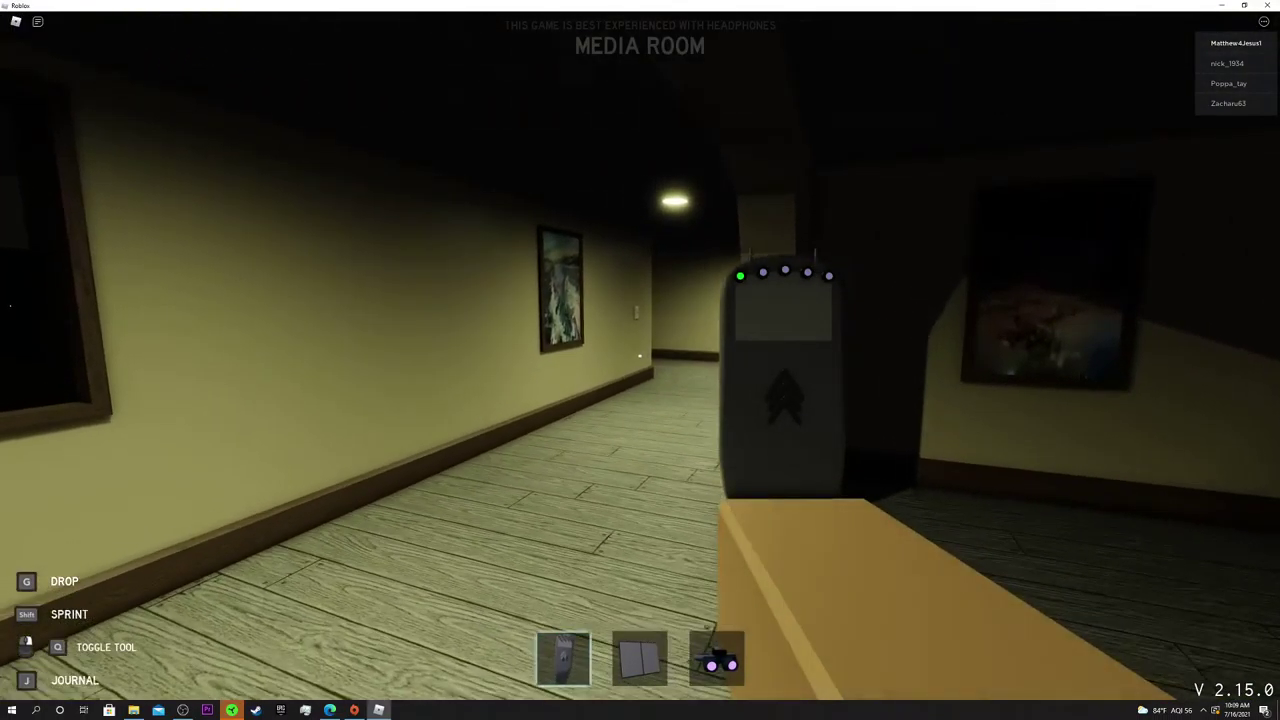
{"action": "key", "text": "w"}
Head down the corridor trying the UV light, ending with the EMF reader out
{"action": "key", "text": "2"}
{"action": "key", "text": "3"}
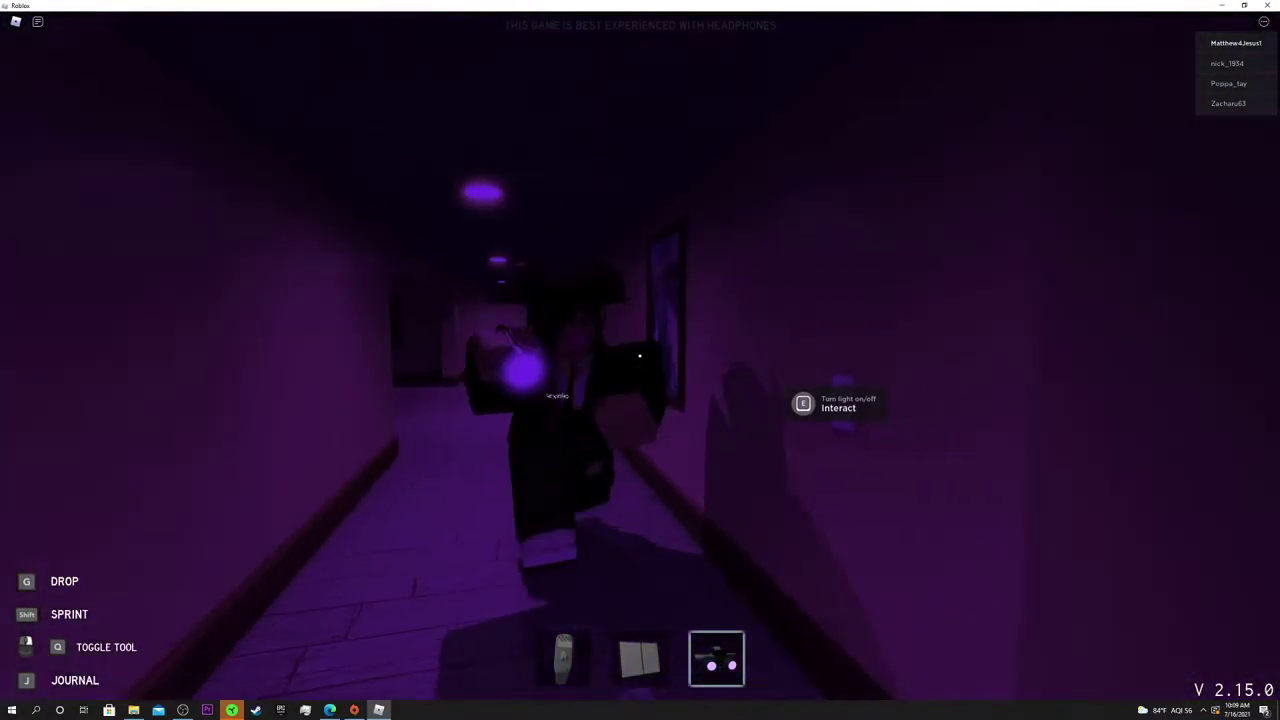
{"action": "key", "text": "w"}
{"action": "key", "text": "2"}
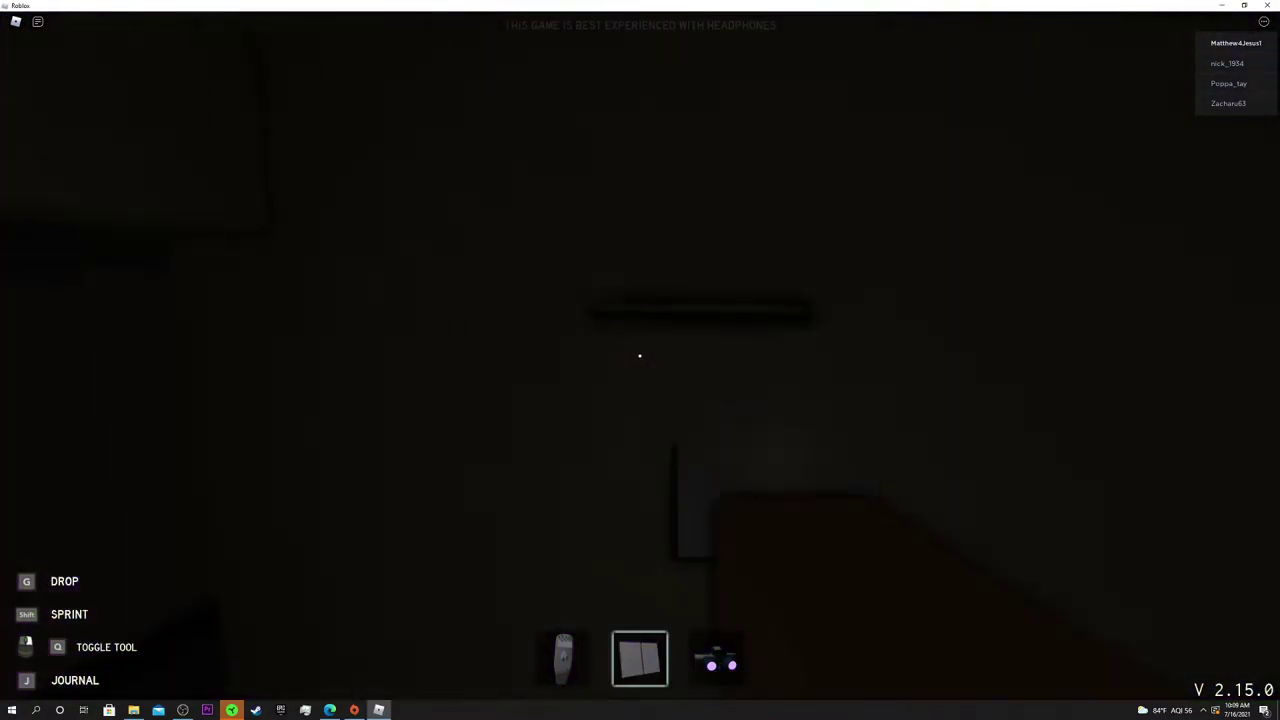
{"action": "key", "text": "3"}
{"action": "key", "text": "1"}
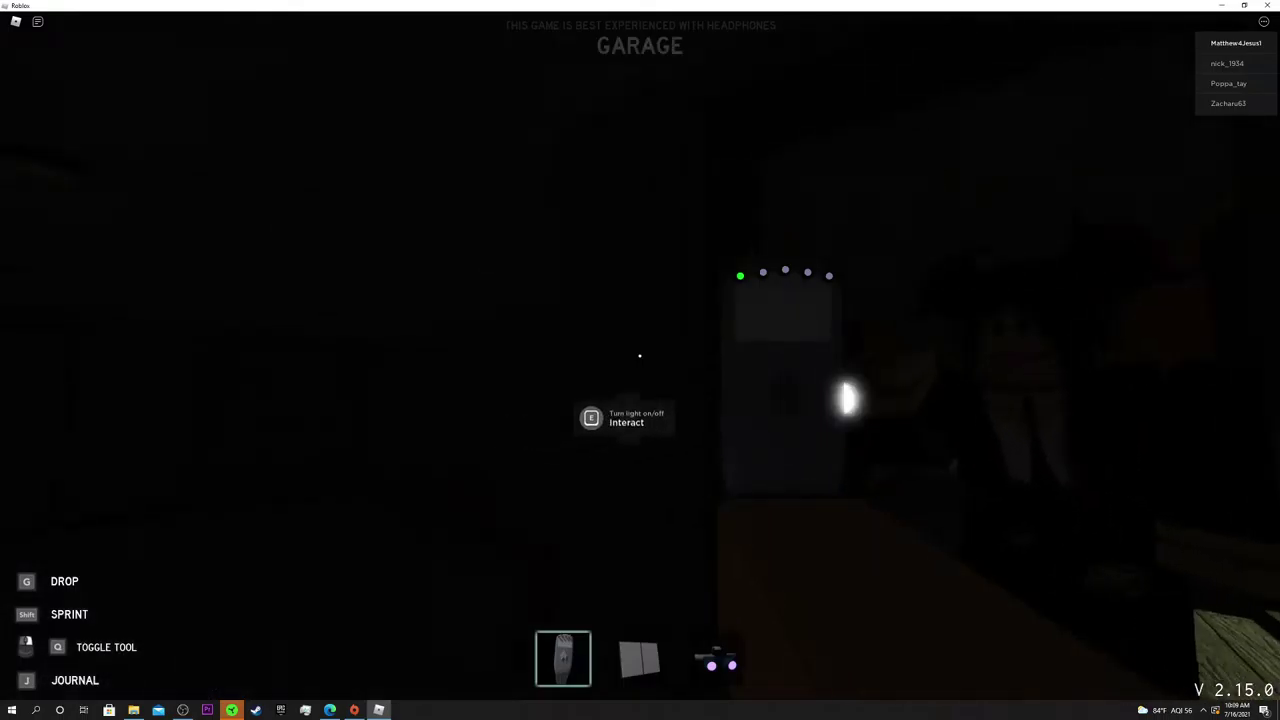
Light the garage and kitchen, scanning the kitchen with the UV light
{"action": "key", "text": "e"}
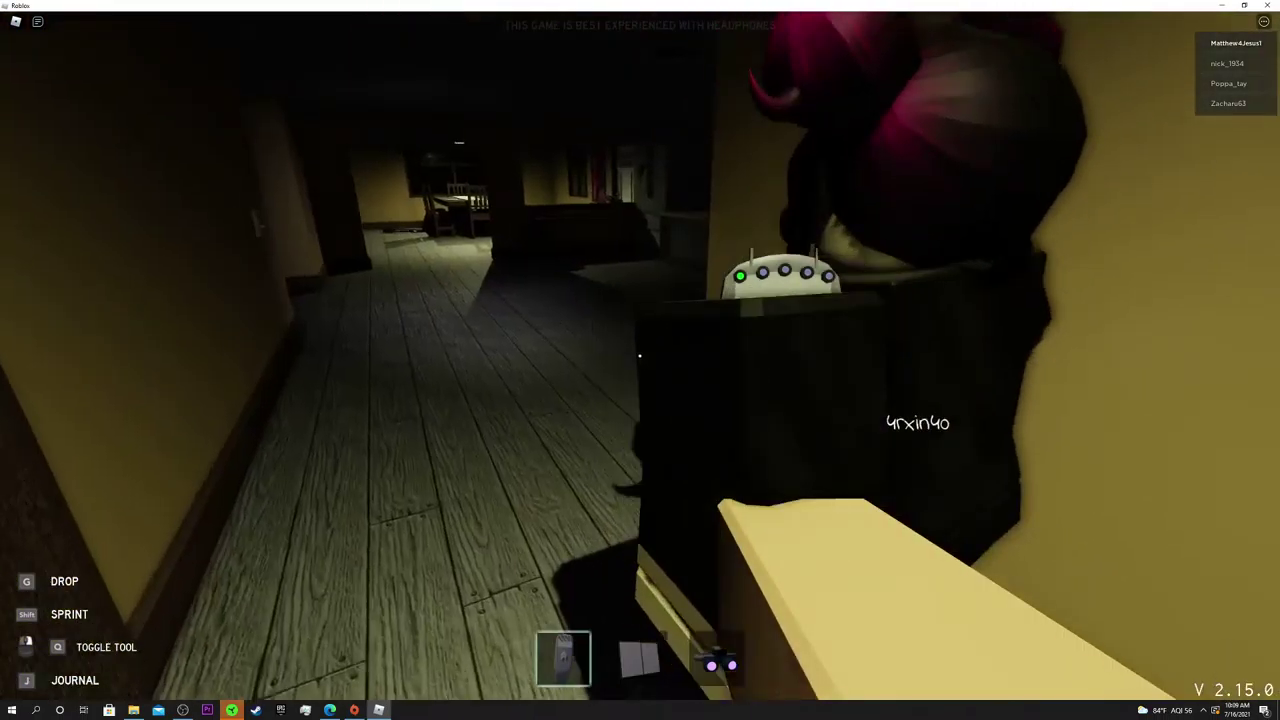
{"action": "key", "text": "e"}
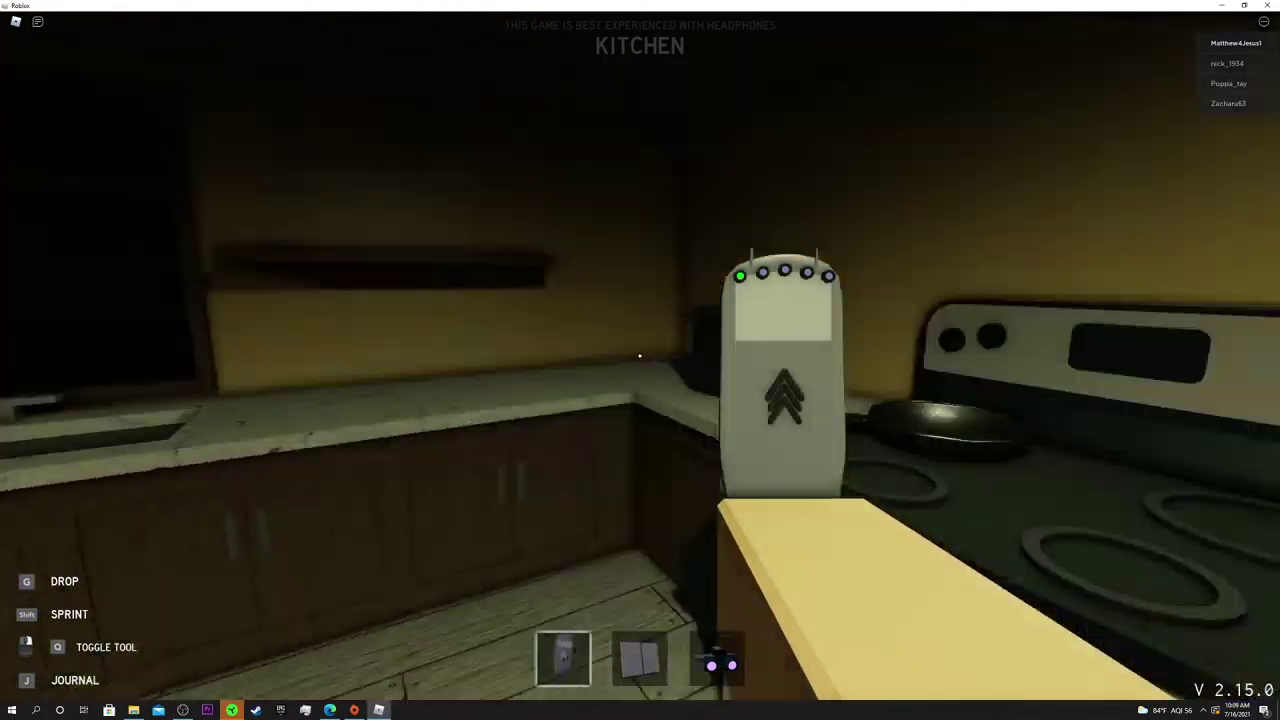
{"action": "key", "text": "3"}
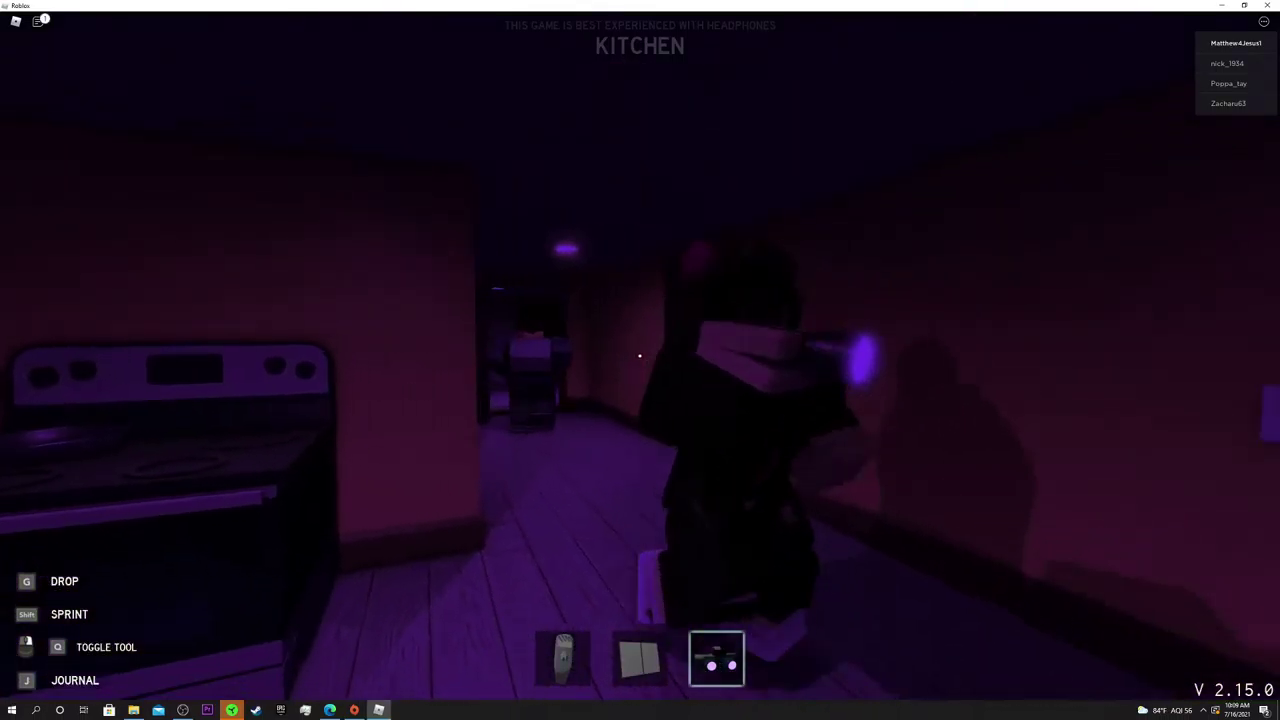
{"action": "key", "text": "1"}
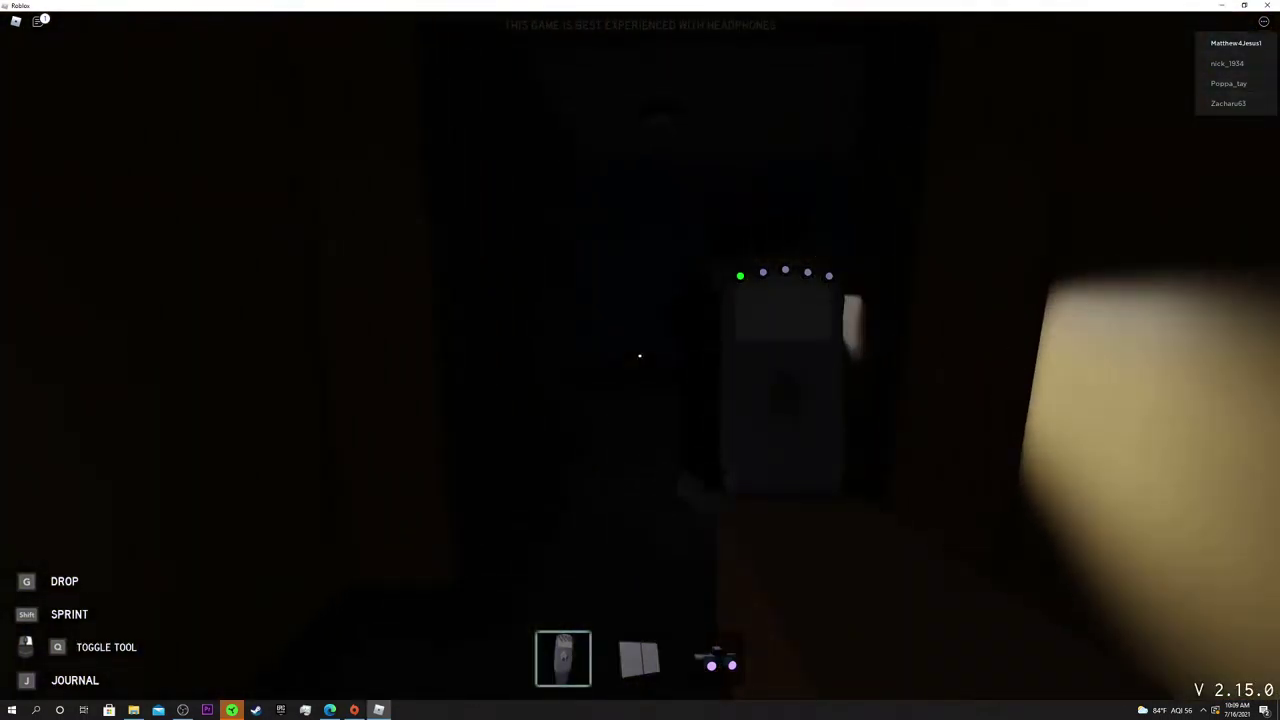
Light and walk into the kid's bedroom toward the bed, then light the bathroom
{"action": "key", "text": "w"}
{"action": "key", "text": "w"}
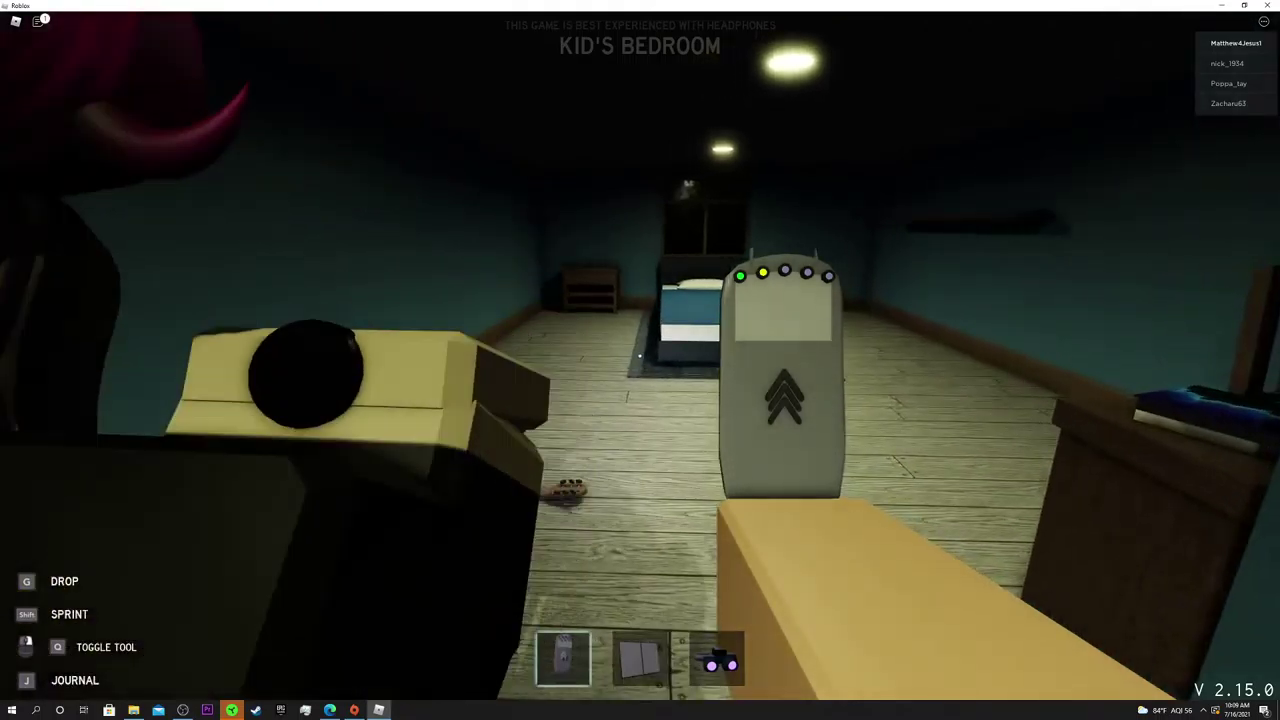
{"action": "key", "text": "w"}
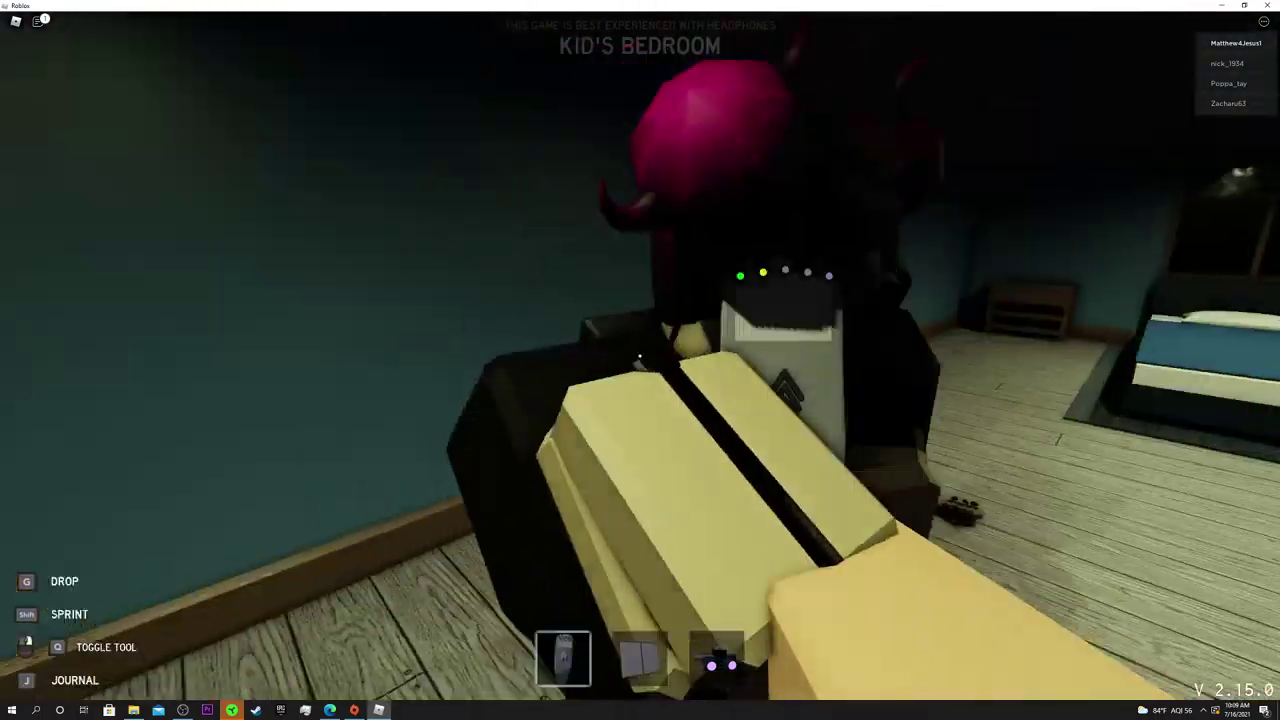
{"action": "key", "text": "w"}
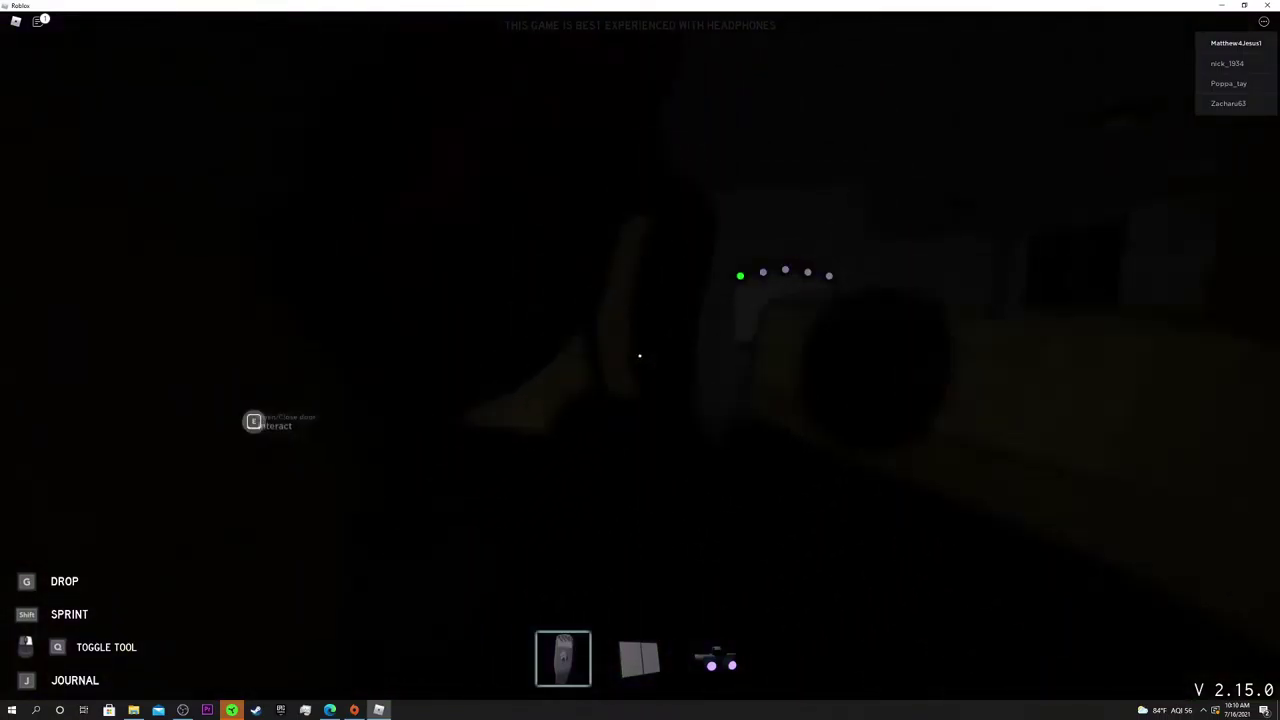
{"action": "left_click", "coordinate": [640, 355]}
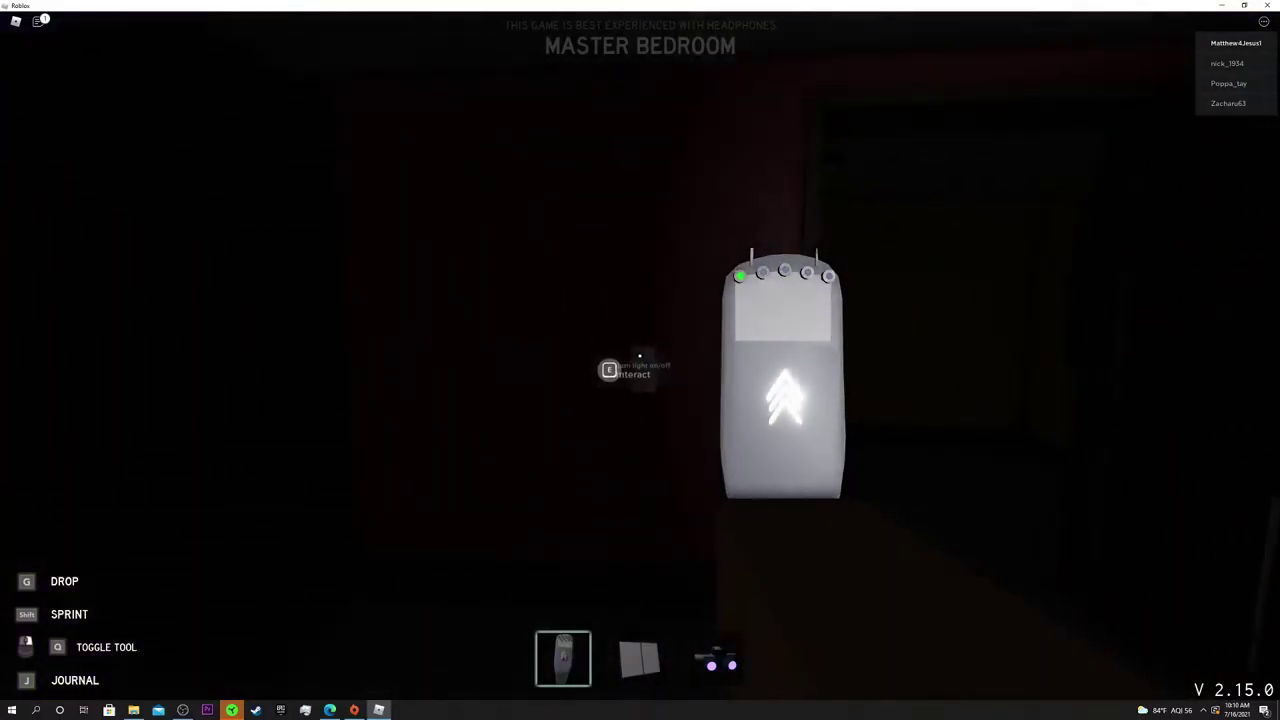
Switch the master bedroom lights on, off and on again, then light the hallway
{"action": "key", "text": "e"}
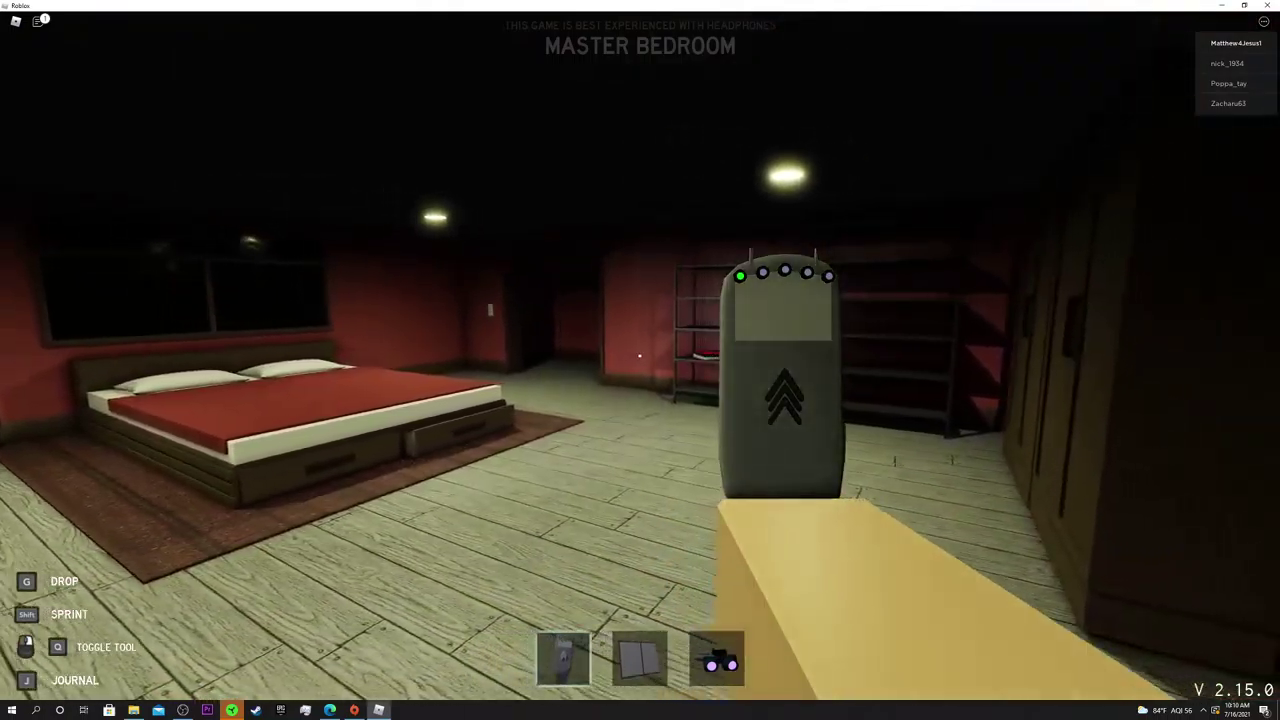
{"action": "key", "text": "e"}
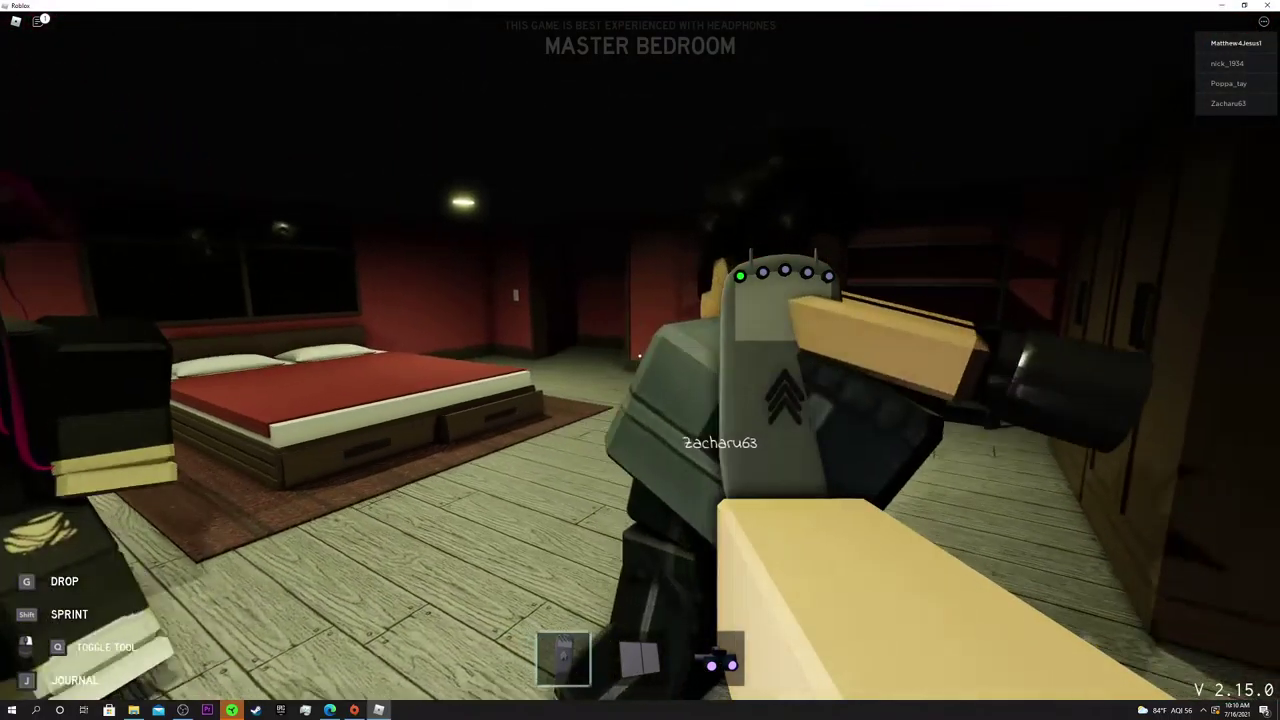
{"action": "key", "text": "e"}
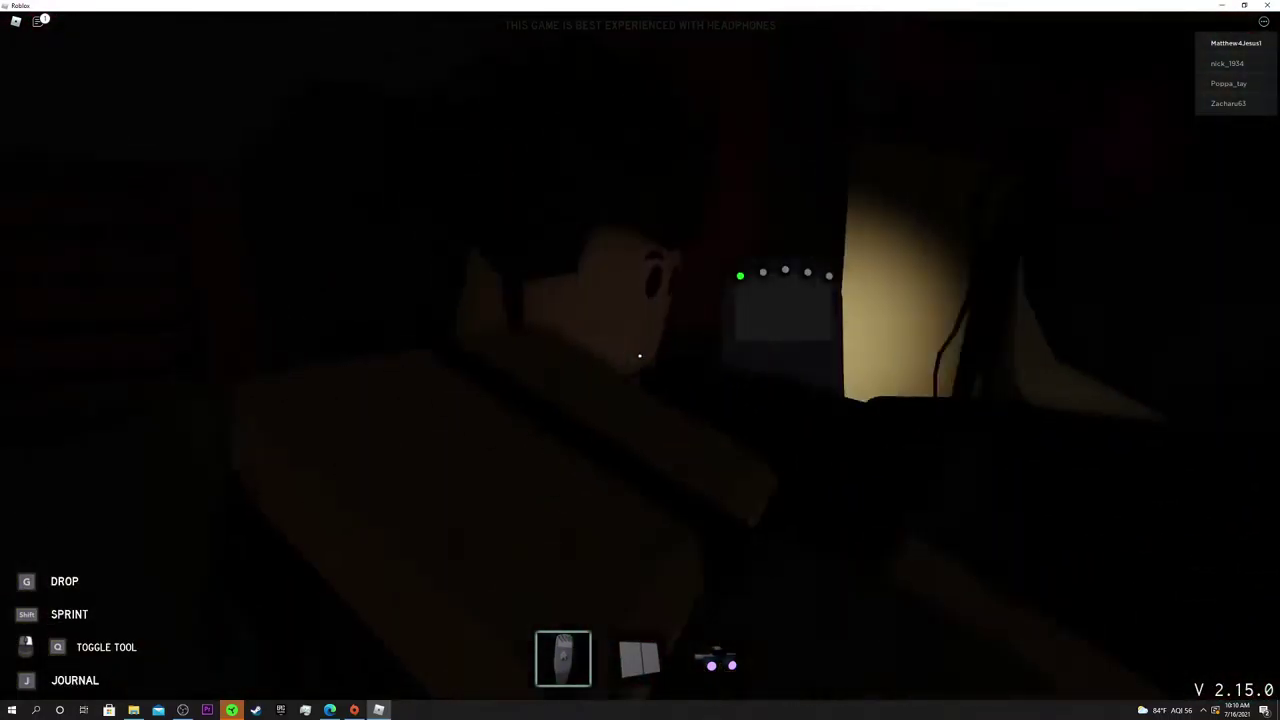
{"action": "key", "text": "e"}
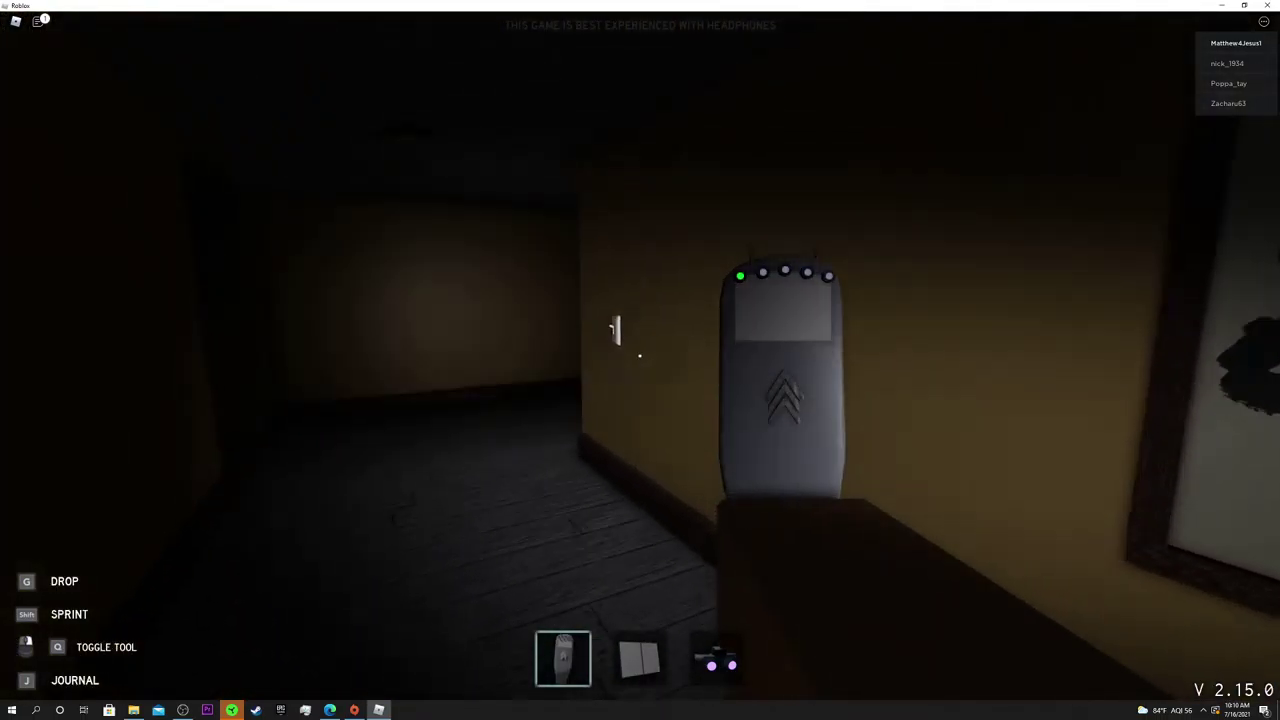
{"action": "key", "text": "e"}
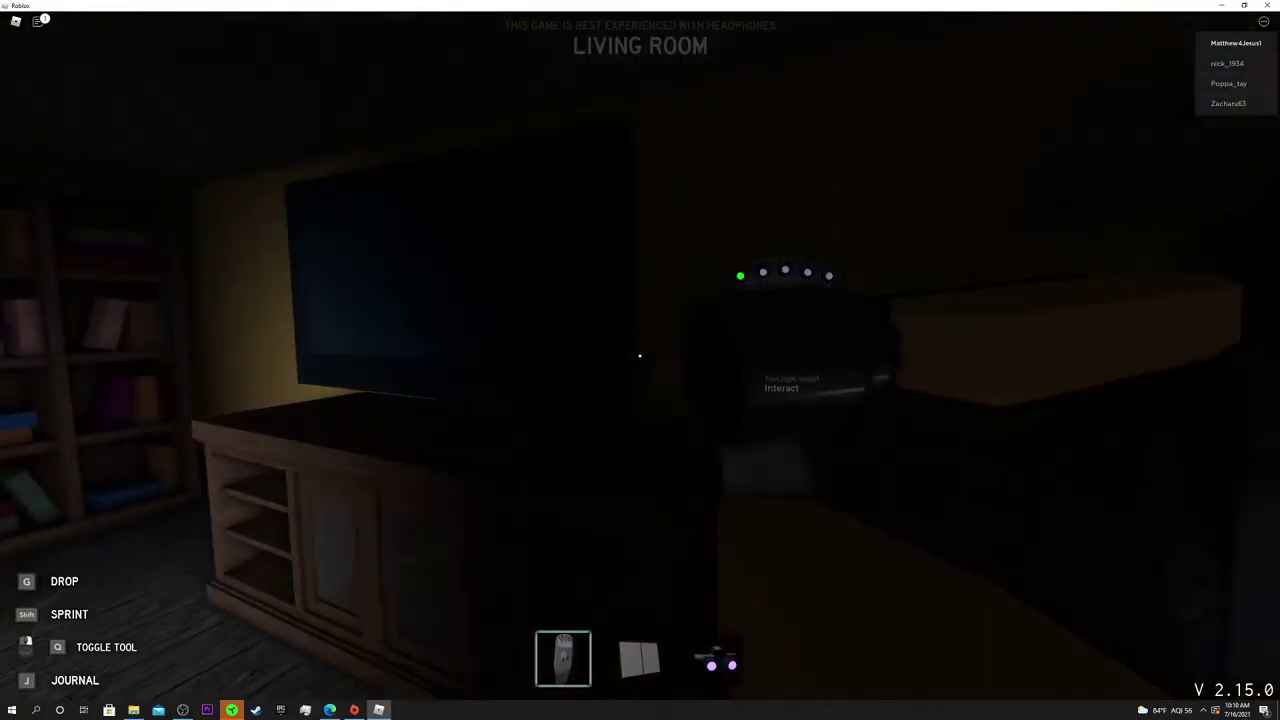
Toggle the living room light, then sweep the kitchen with the UV light and EMF reader
{"action": "key", "text": "e"}
{"action": "key", "text": "e"}
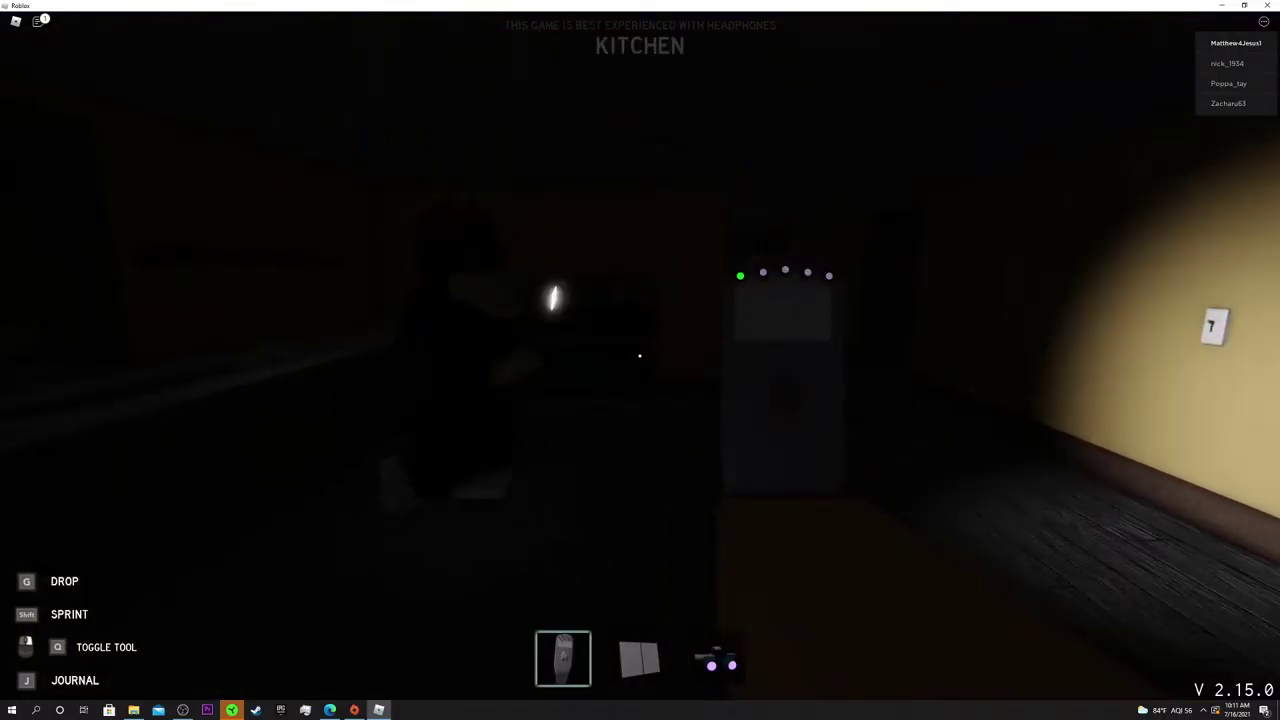
{"action": "key", "text": "3"}
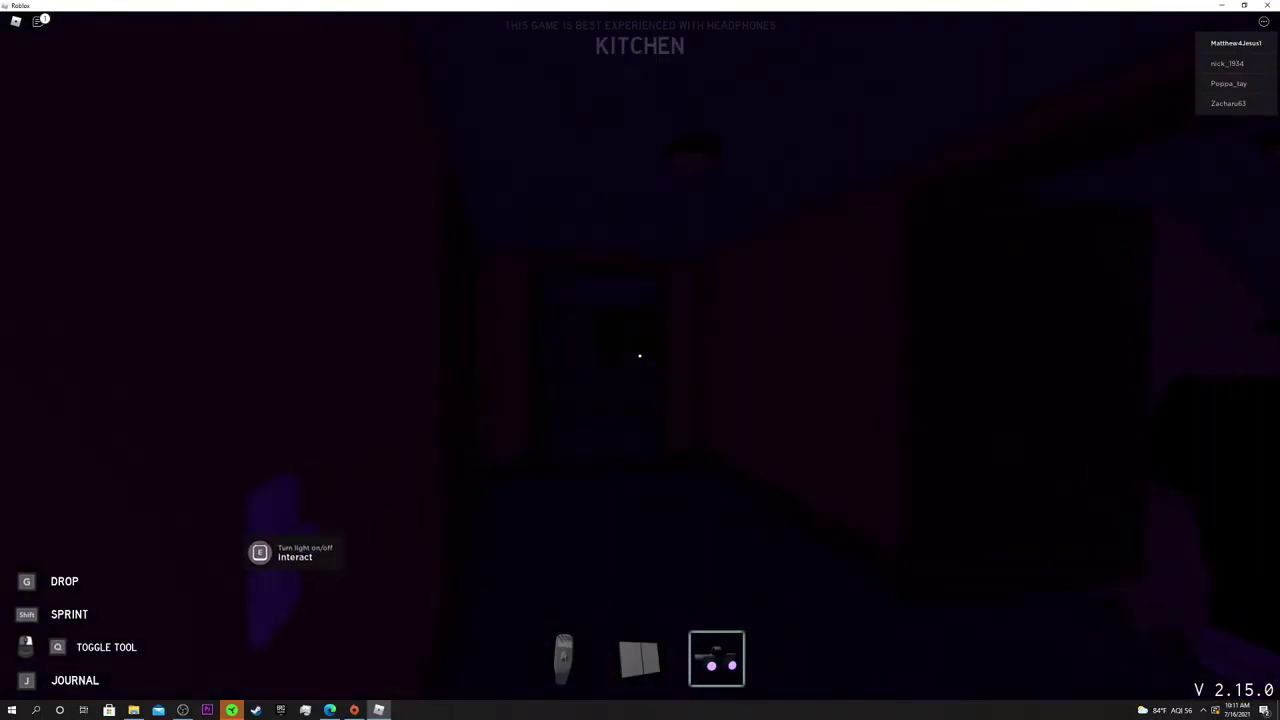
{"action": "key", "text": "1"}
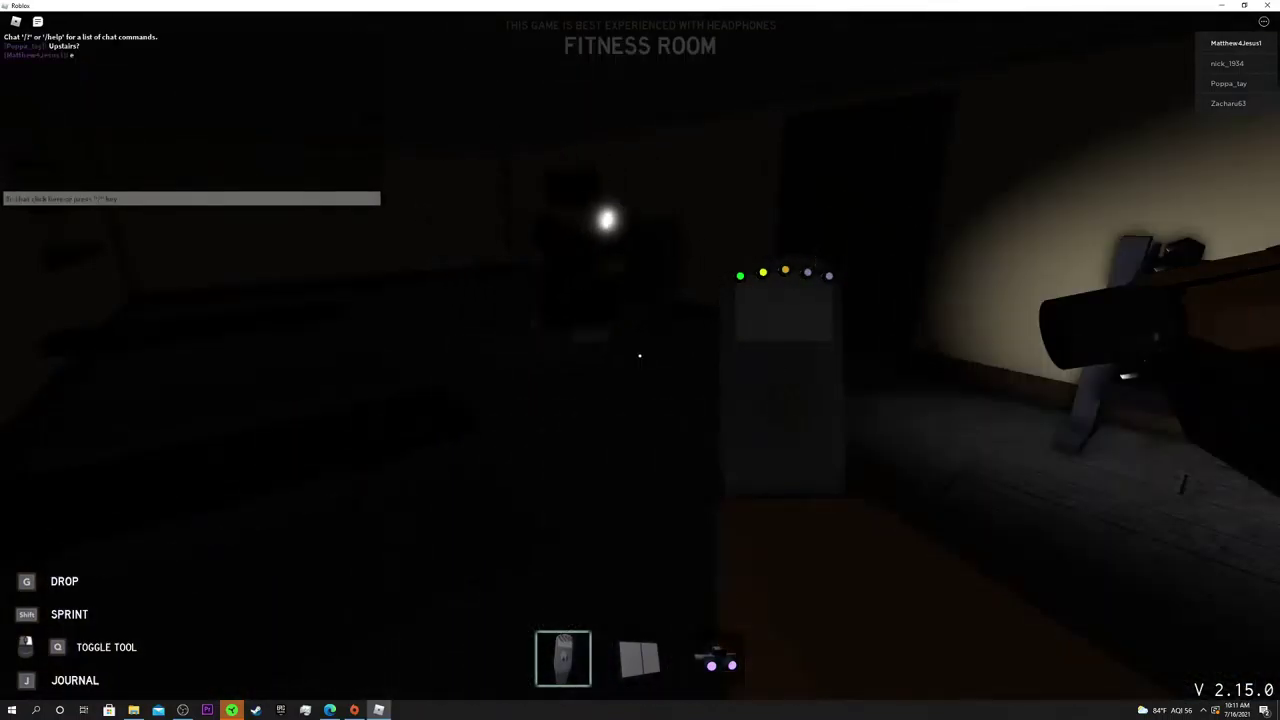
Send a chat message to teammates, then light the fitness room and step inside
{"action": "left_click", "coordinate": [641, 361]}
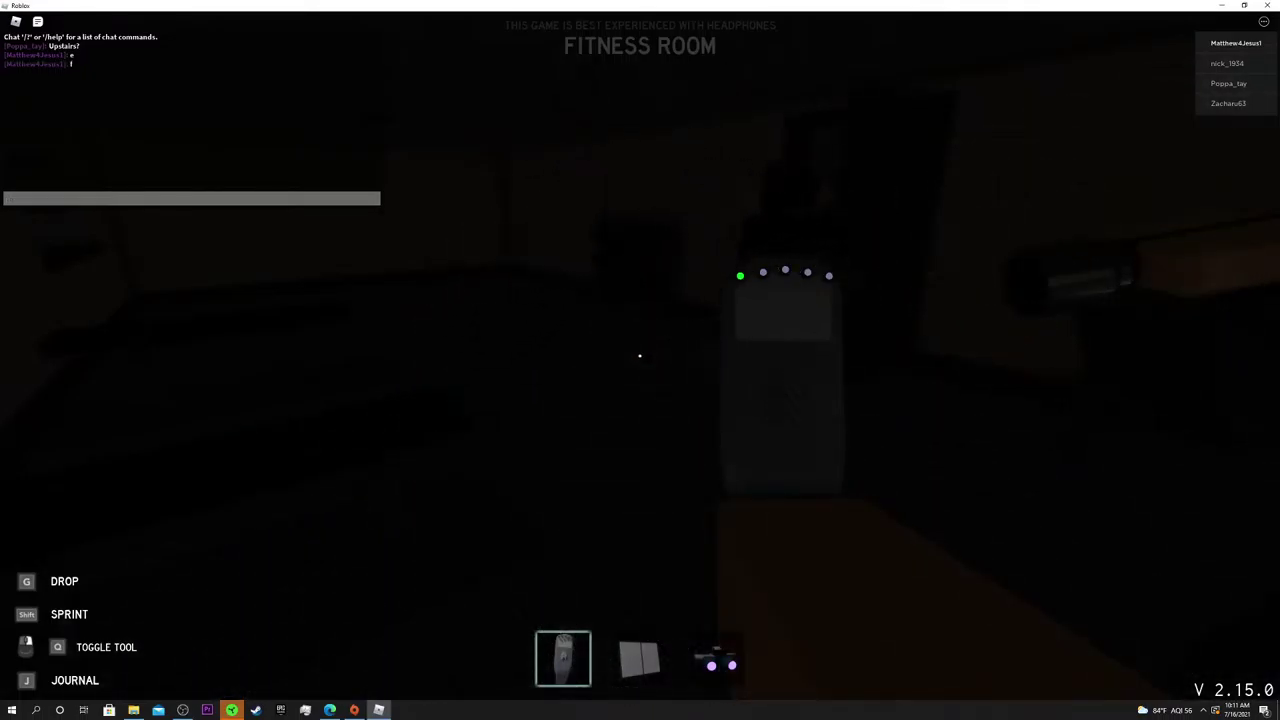
{"action": "type", "text": "m"}
{"action": "key", "text": "Return"}
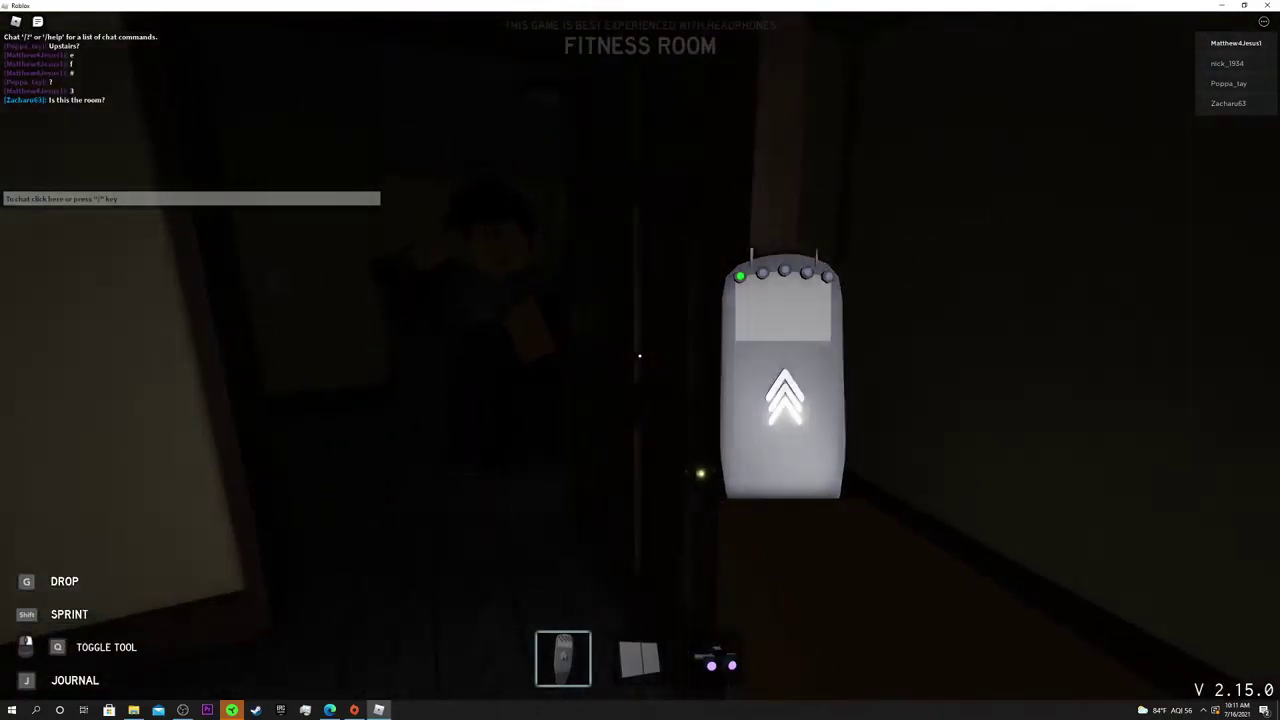
{"action": "key", "text": "e"}
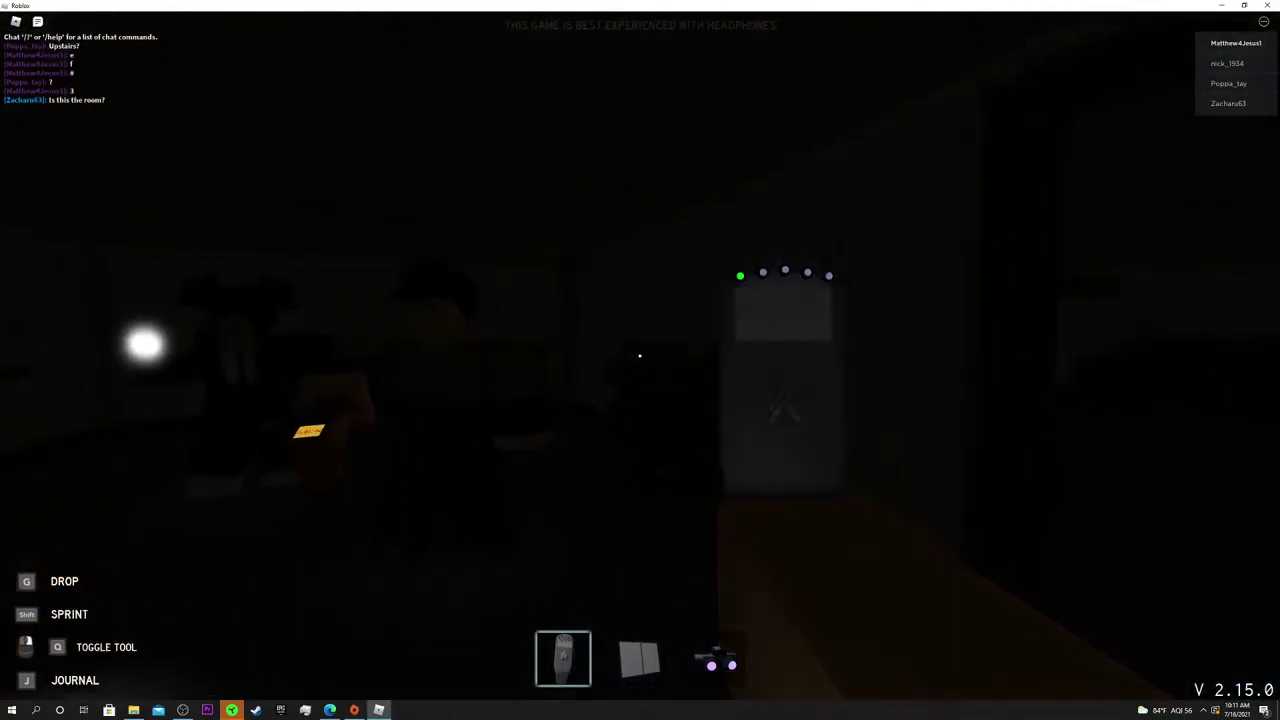
{"action": "key", "text": "w"}
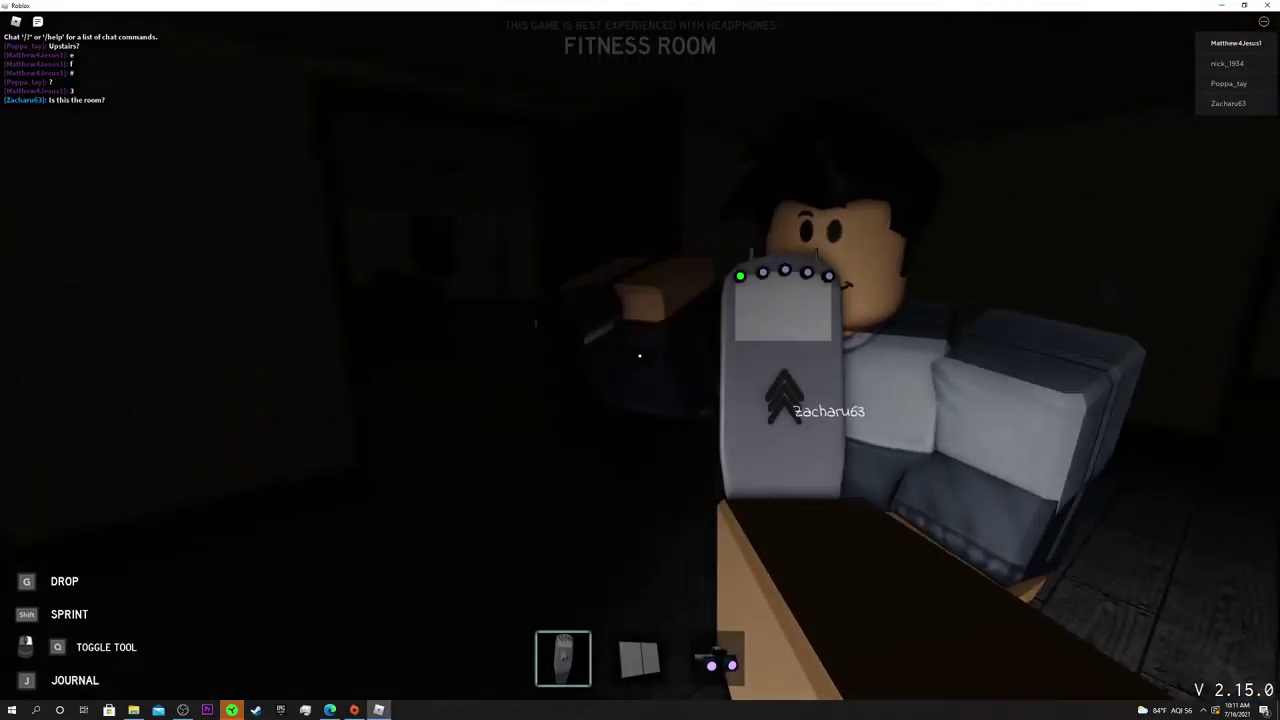
Cycle between the UV light, EMF reader and book, ending on purple night vision
{"action": "key", "text": "3"}
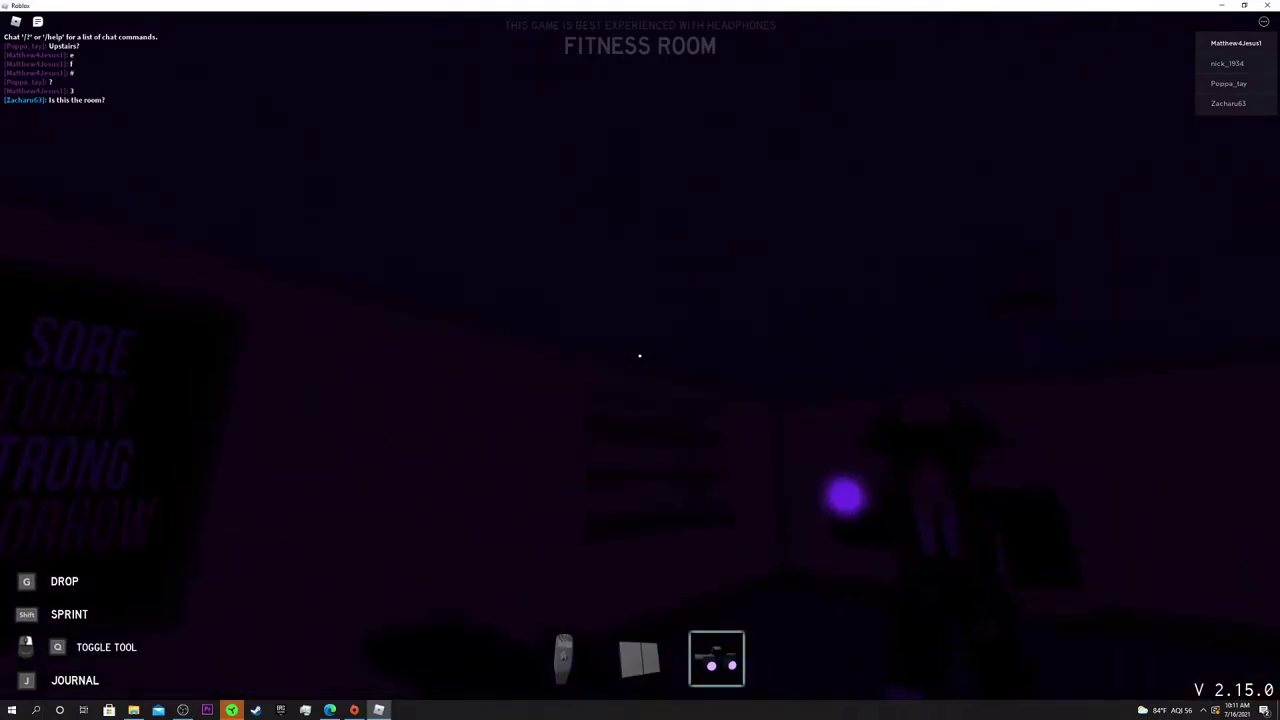
{"action": "key", "text": "1"}
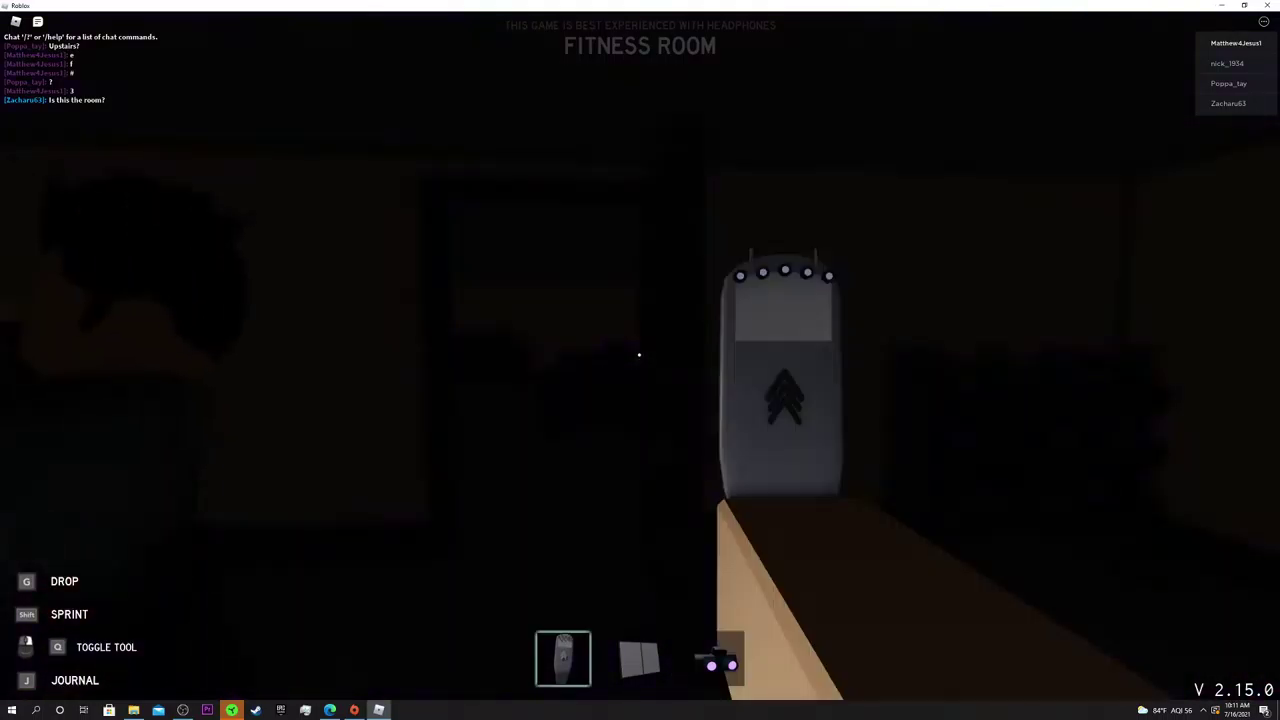
{"action": "key", "text": "3"}
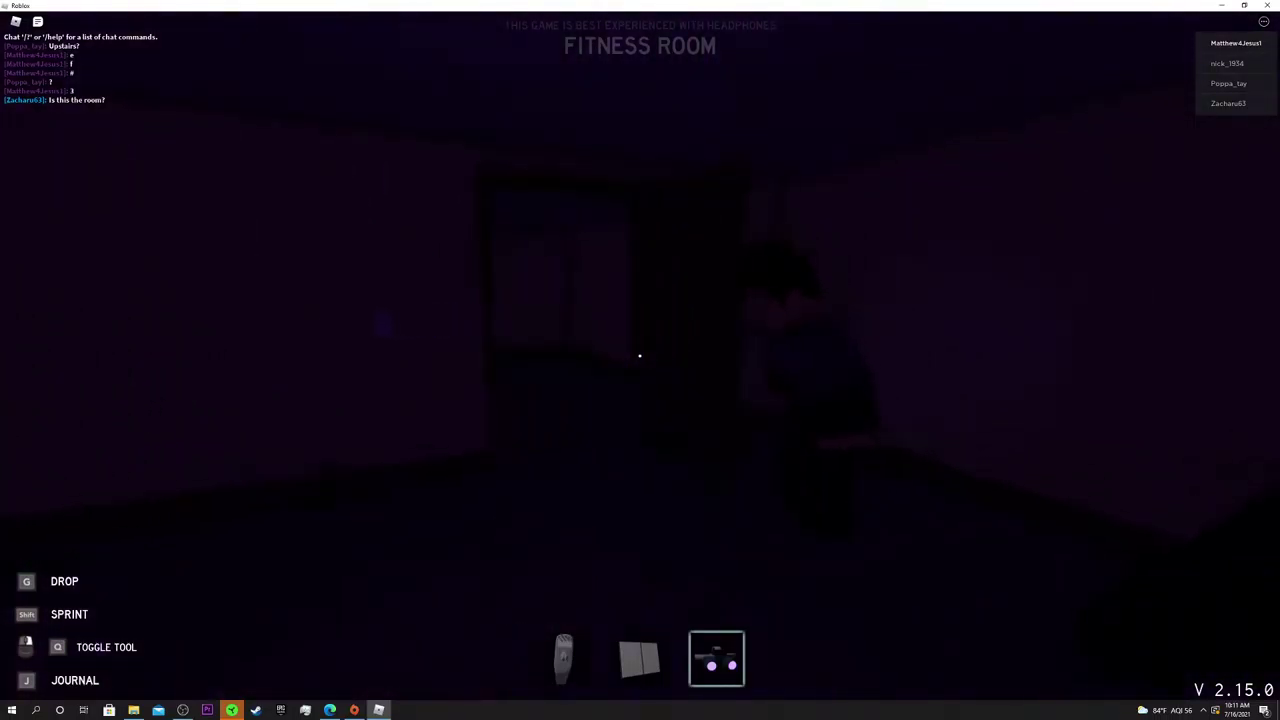
{"action": "key", "text": "1"}
{"action": "key", "text": "2"}
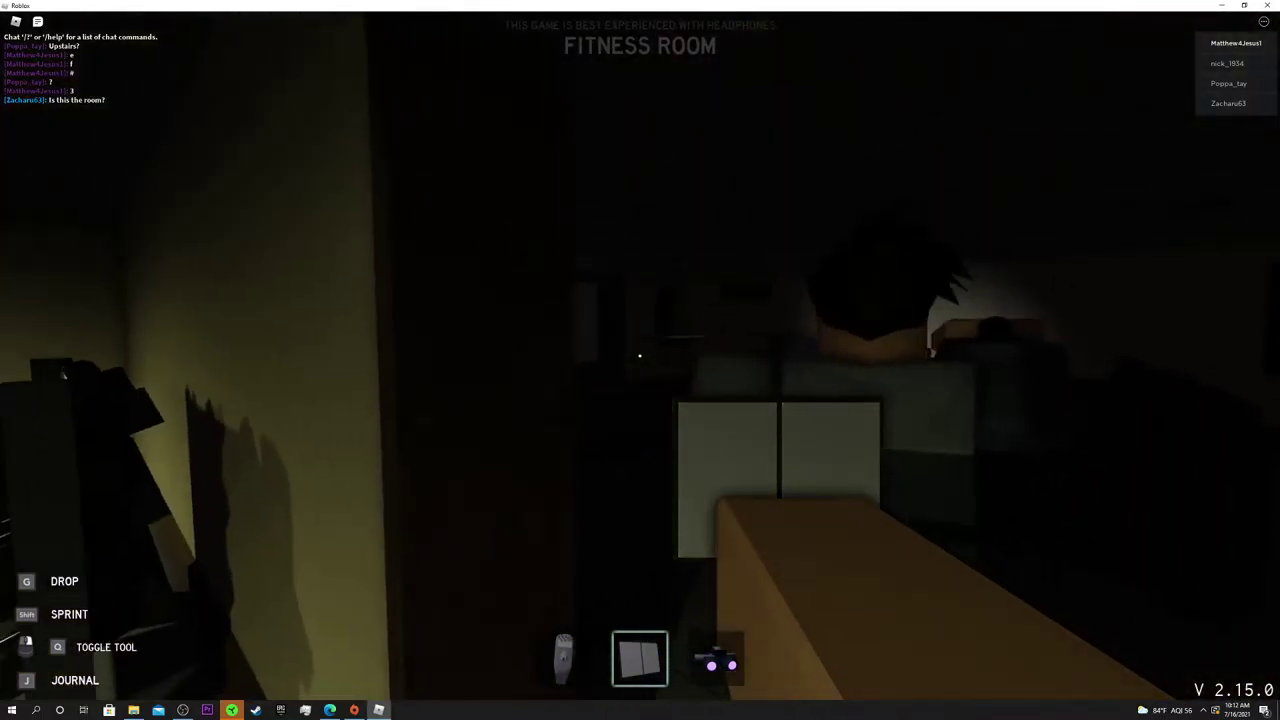
{"action": "key", "text": "3"}
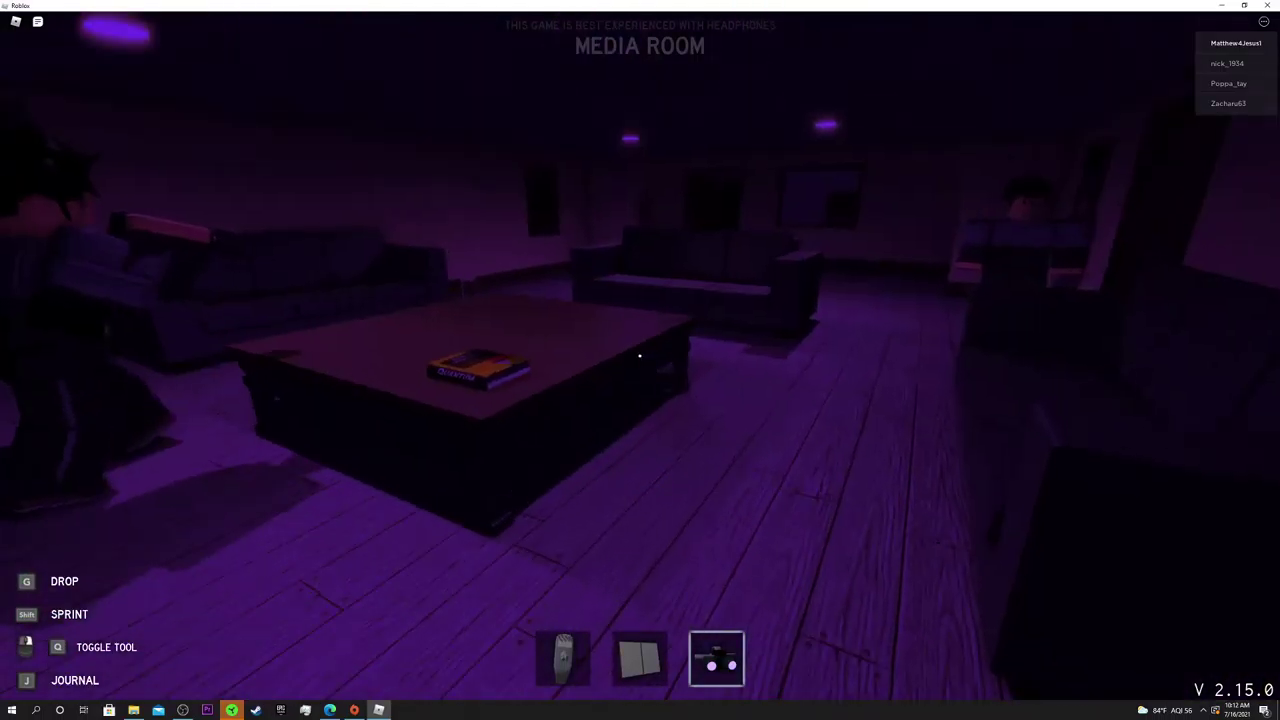
Walk to the media room's screen wall and switch its lights off
{"action": "key", "text": "a"}
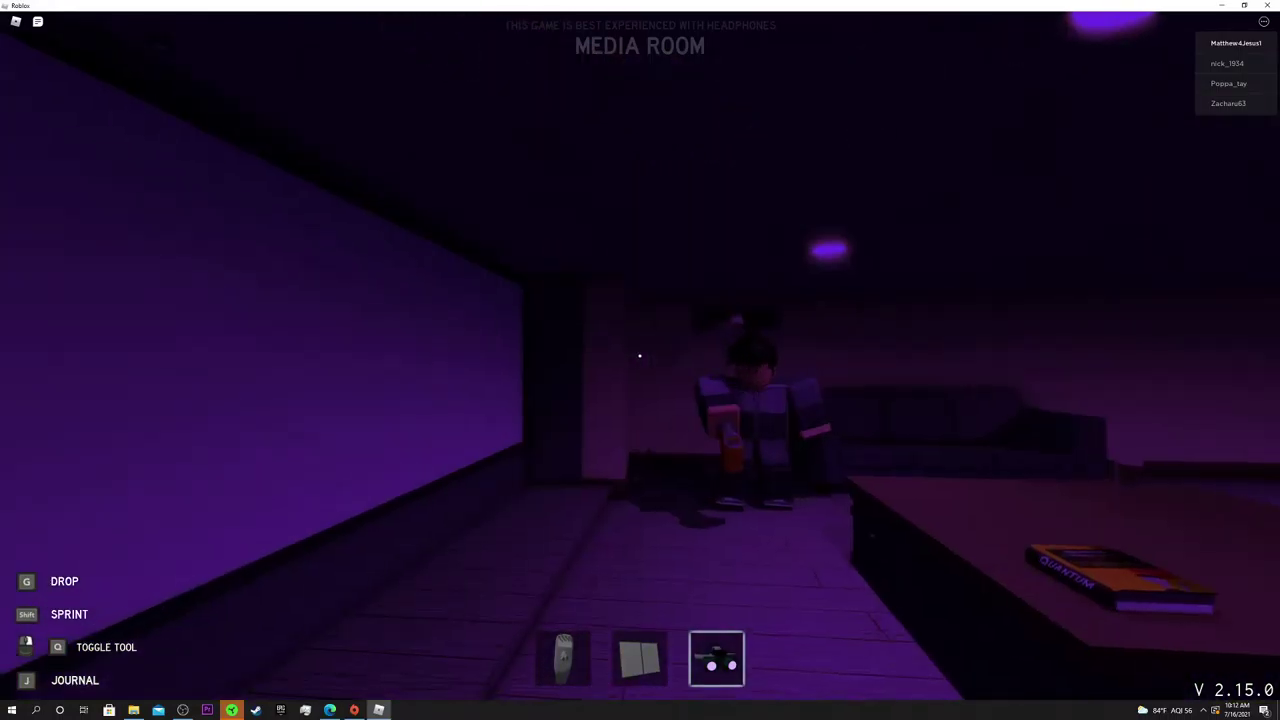
{"action": "key", "text": "2"}
{"action": "key", "text": "2"}
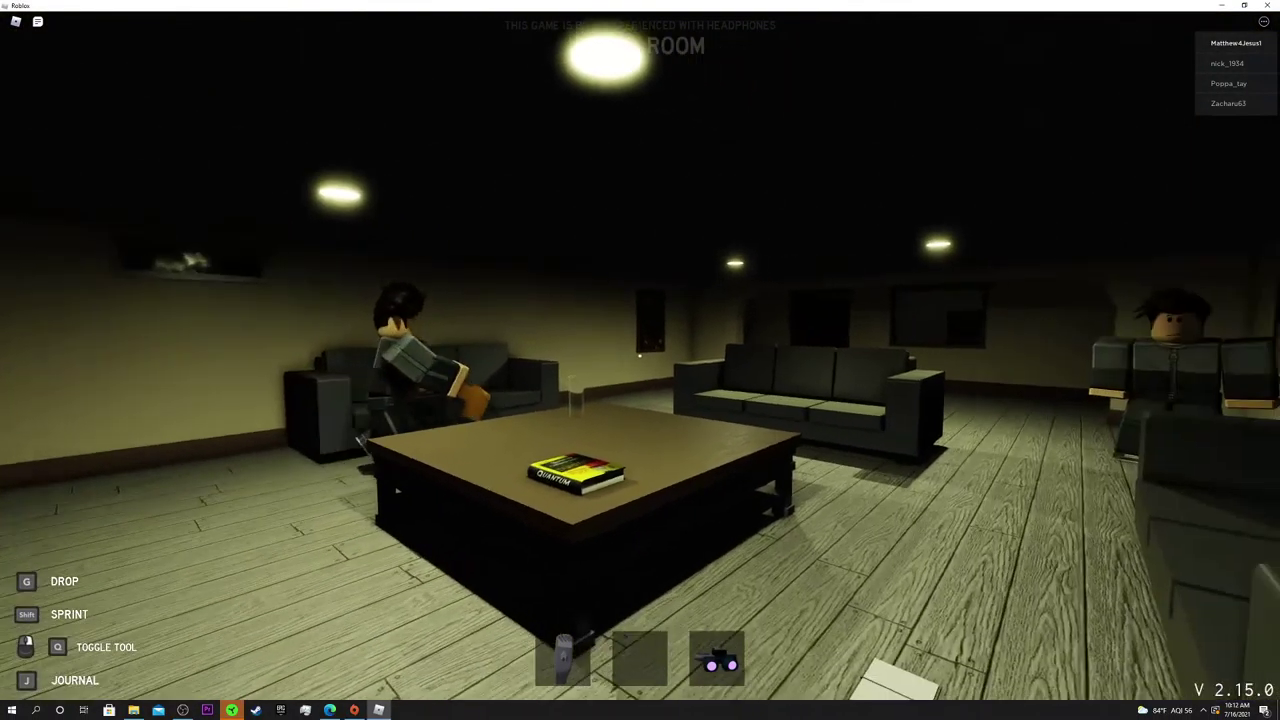
{"action": "key", "text": "3"}
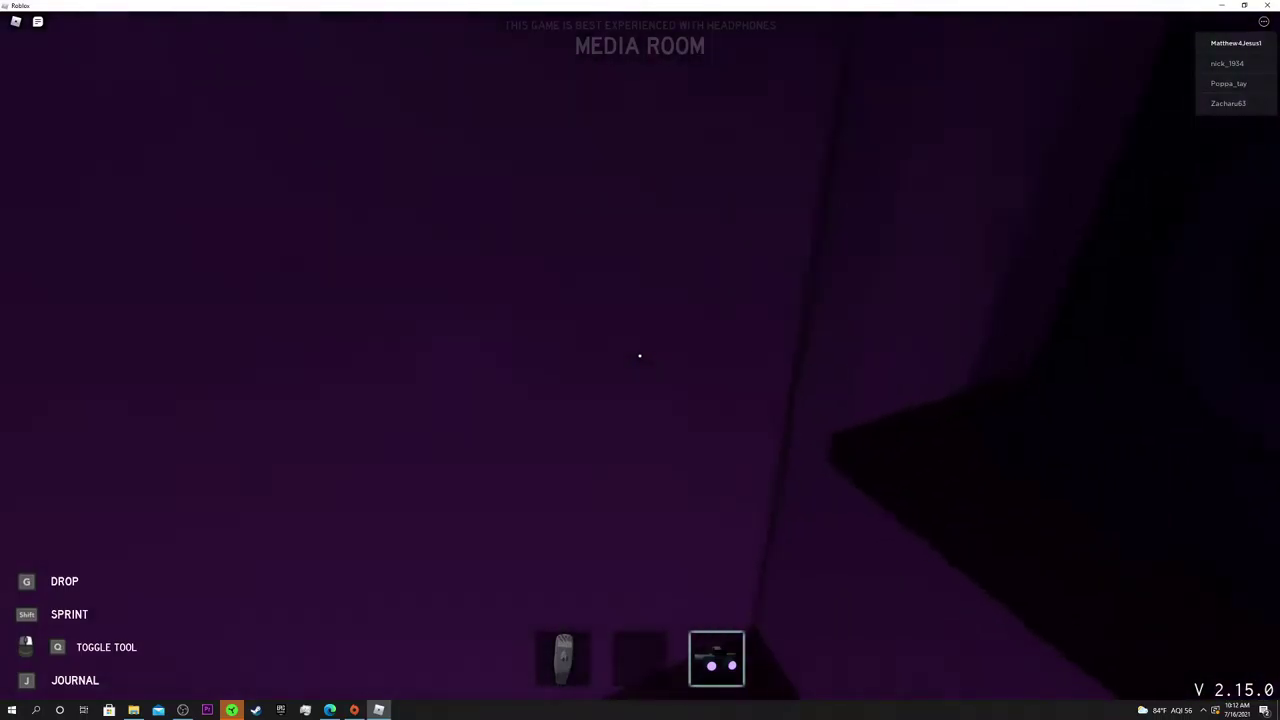
{"action": "key", "text": "w"}
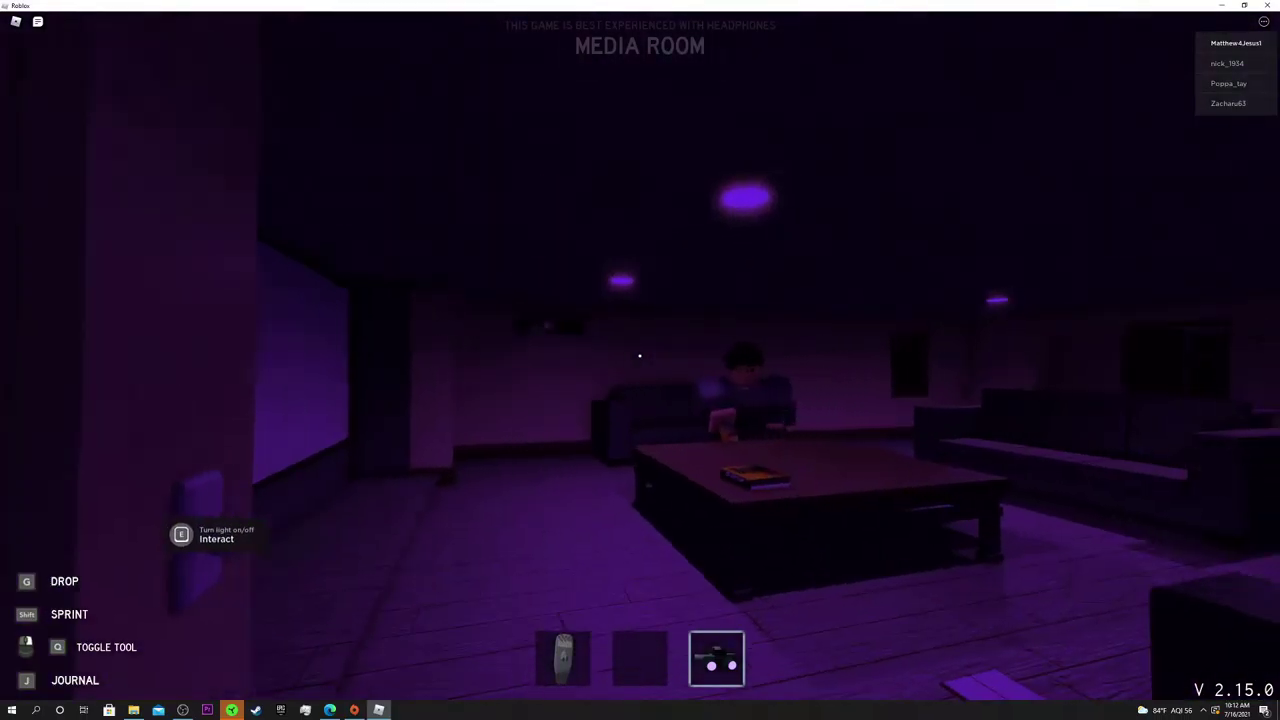
{"action": "key", "text": "e"}
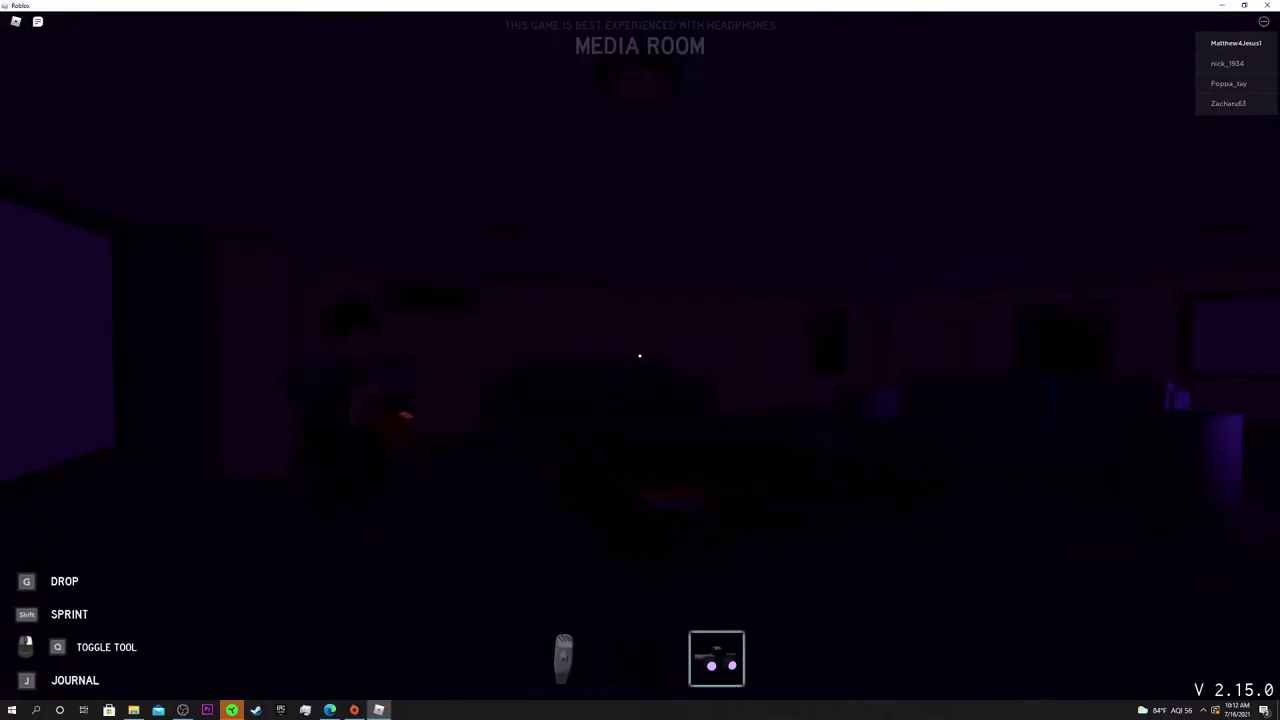
{"action": "key", "text": "1"}
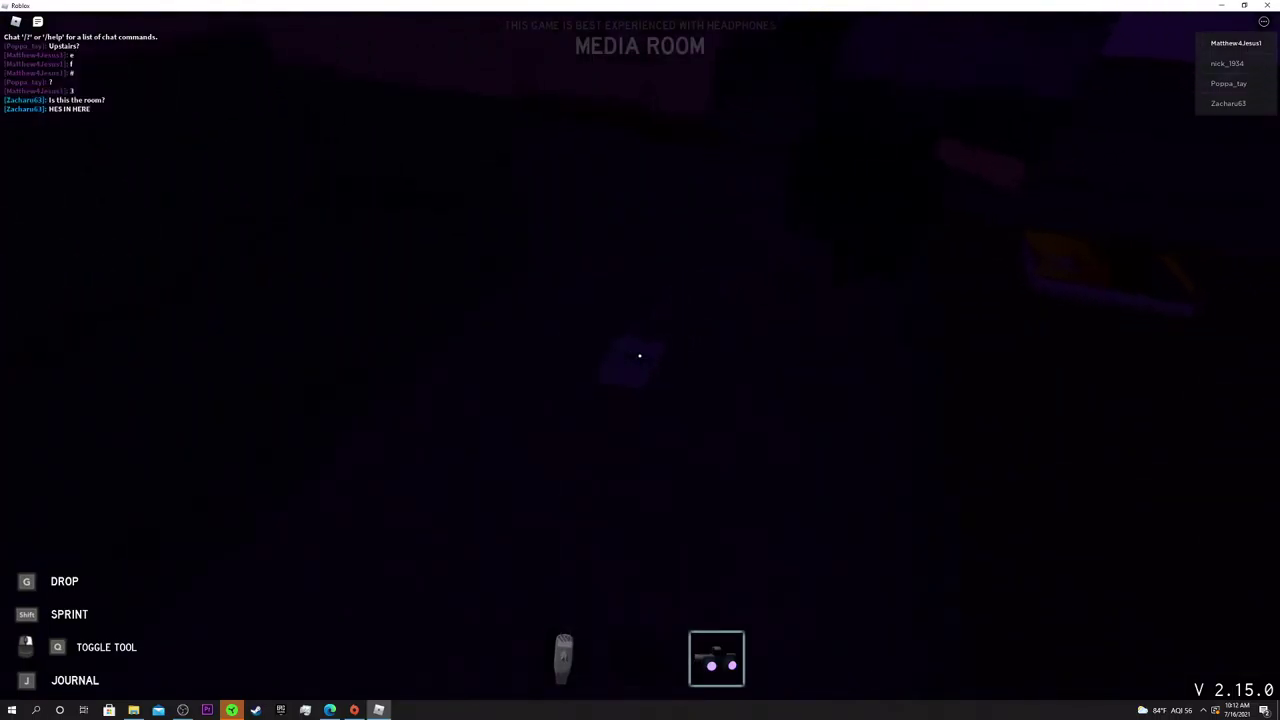
Pick up the book, set it down by the couch, and return to the purple UV light
{"action": "key", "text": "f"}
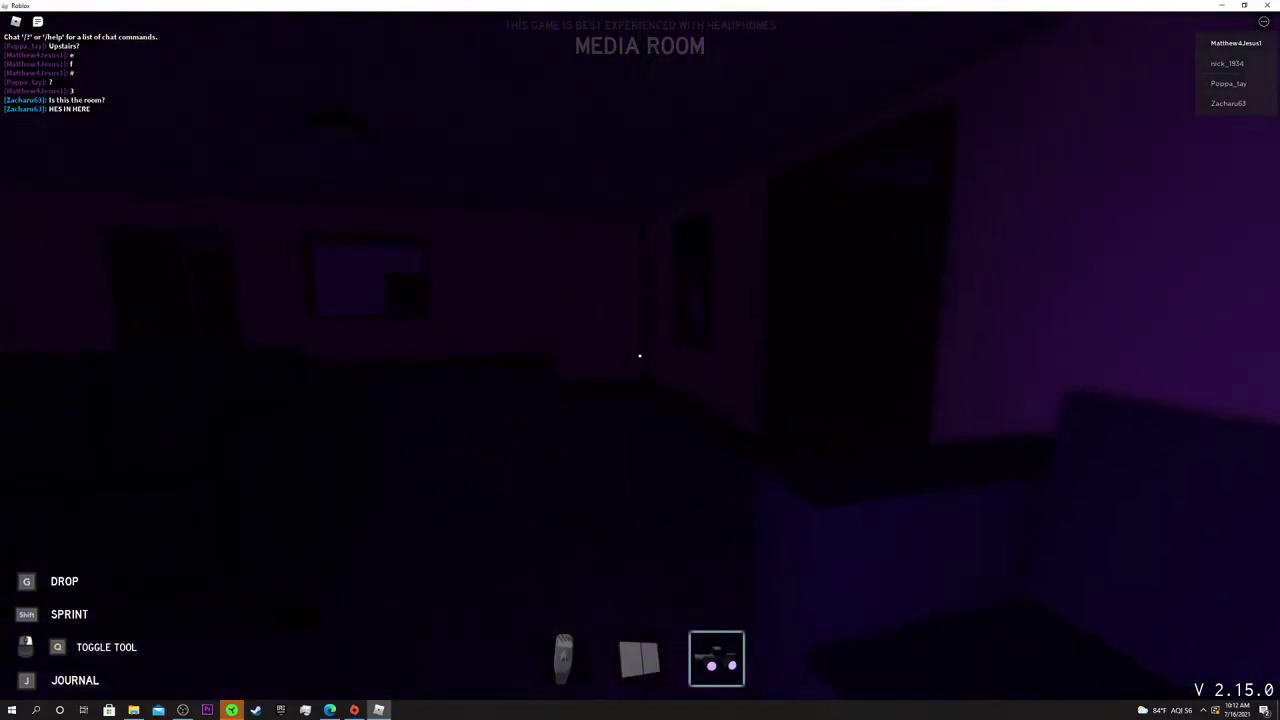
{"action": "key", "text": "2"}
{"action": "key", "text": "w"}
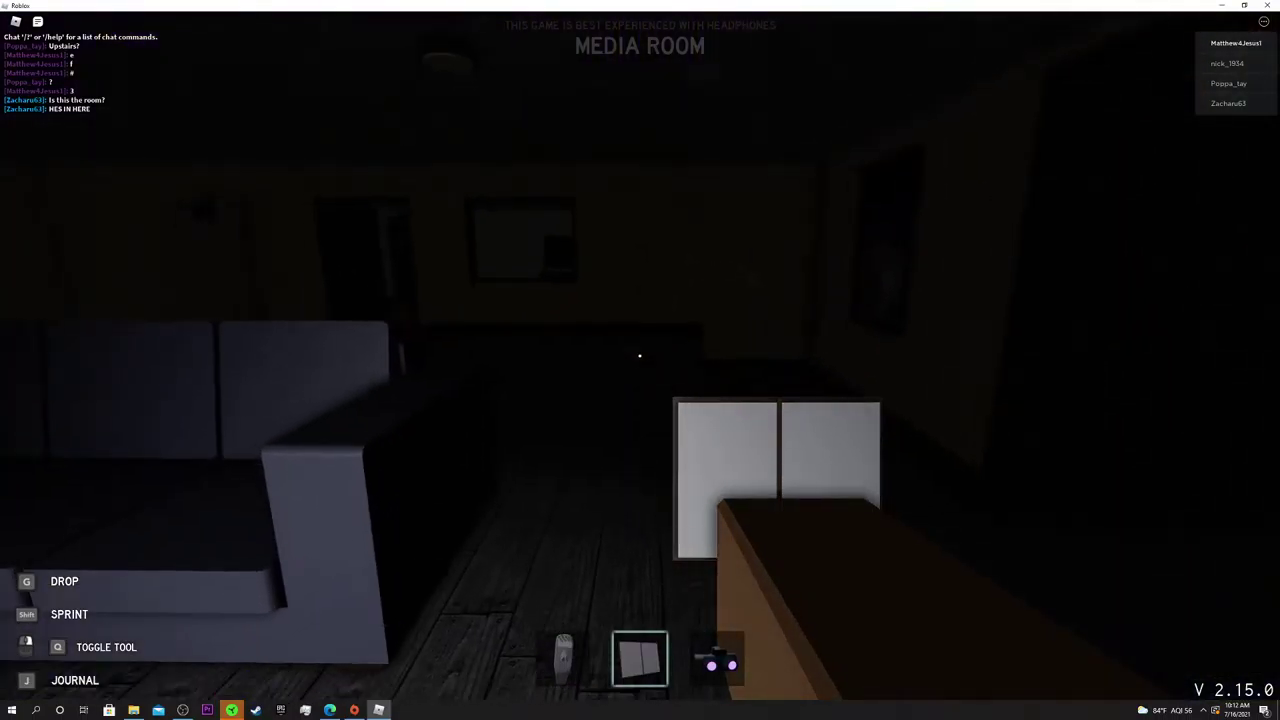
{"action": "key", "text": "g"}
{"action": "key", "text": "3"}
{"action": "key", "text": "1"}
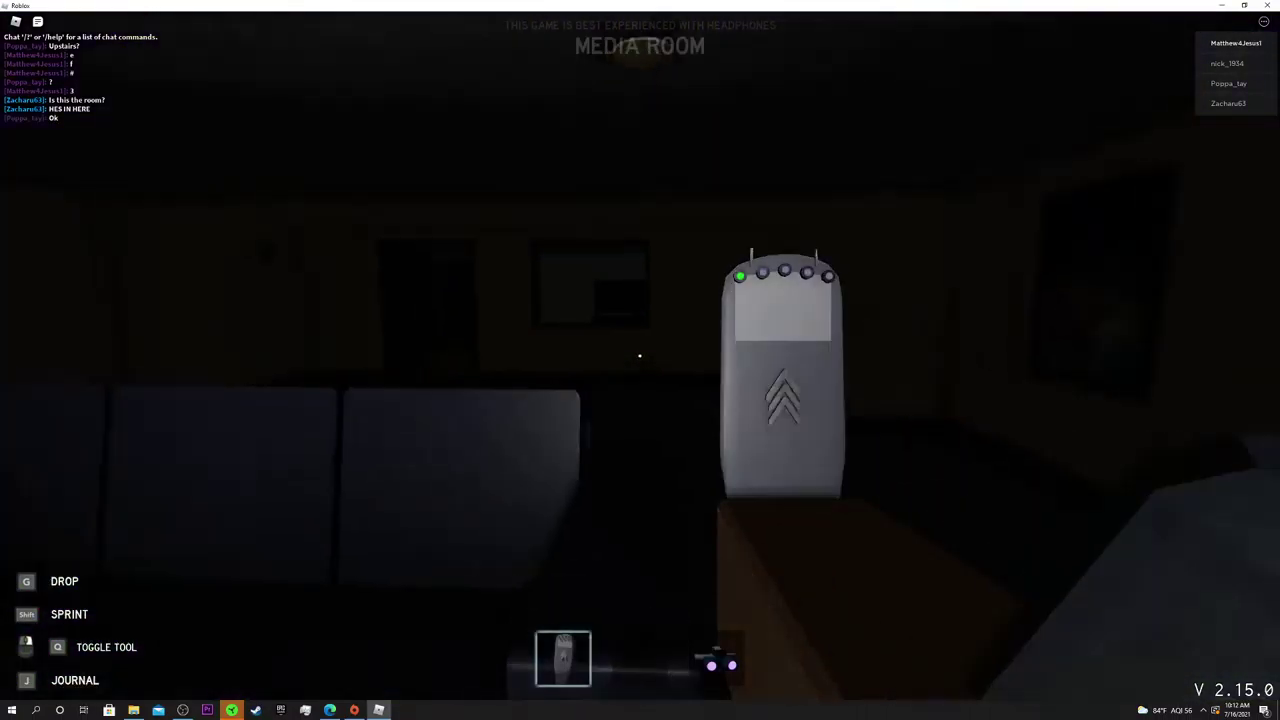
{"action": "key", "text": "3"}
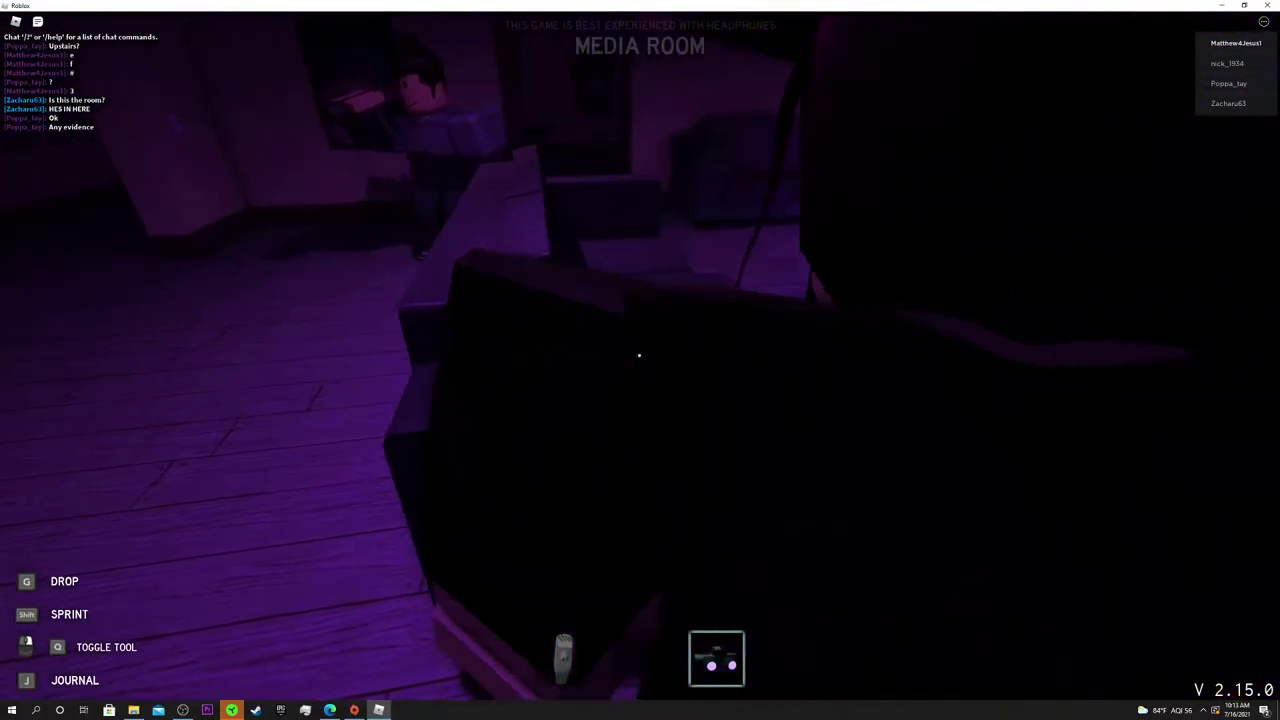
Walk past the phone and couch from the Media Room into the Office, switching to UV
{"action": "key", "text": "w"}
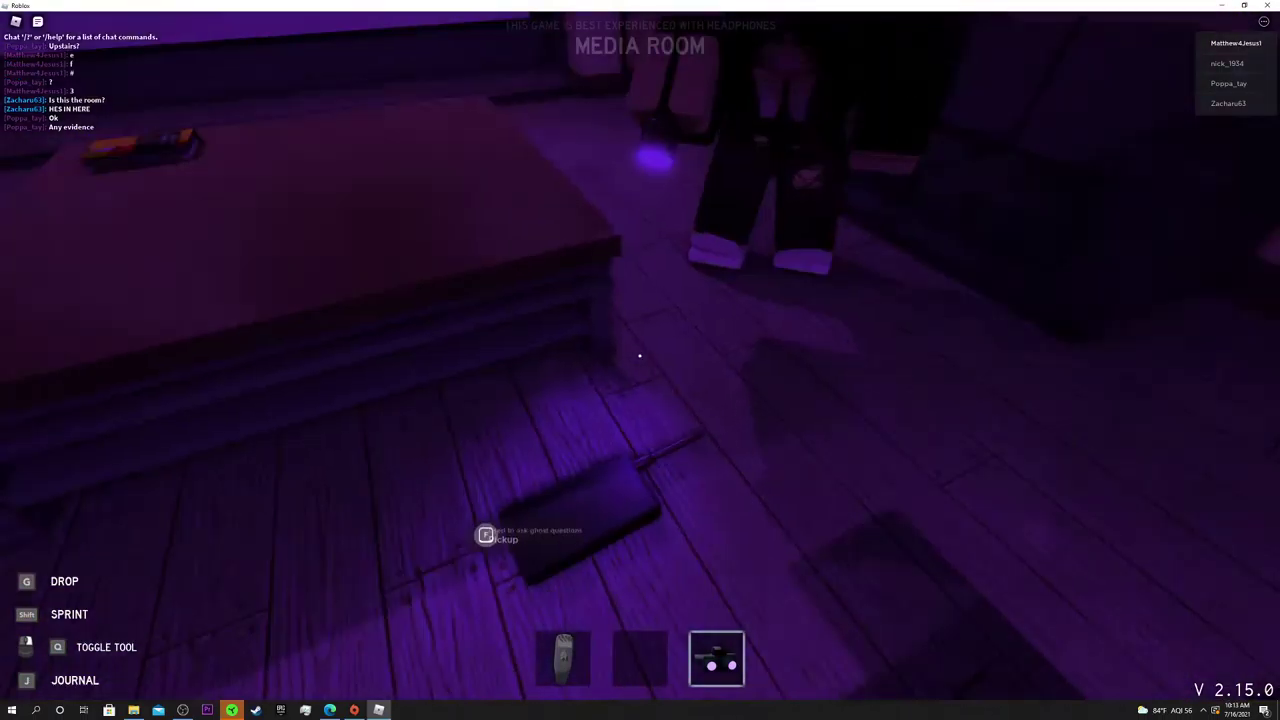
{"action": "key", "text": "s"}
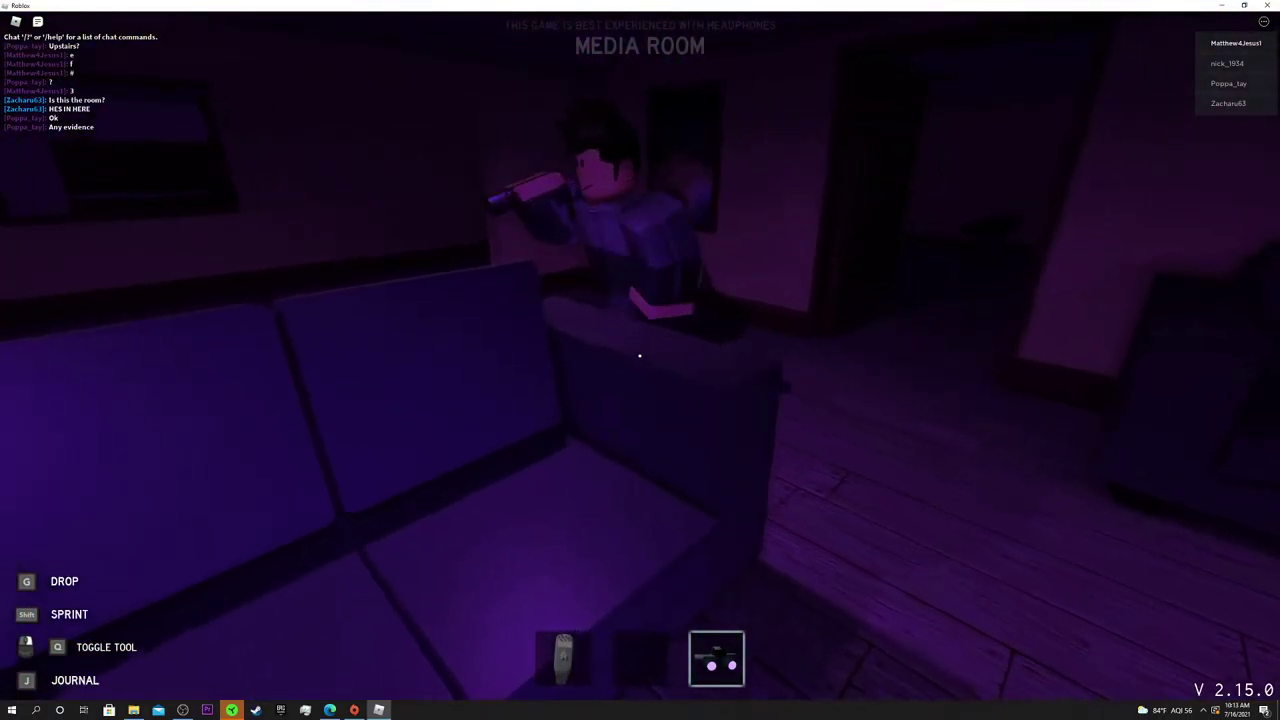
{"action": "key", "text": "s"}
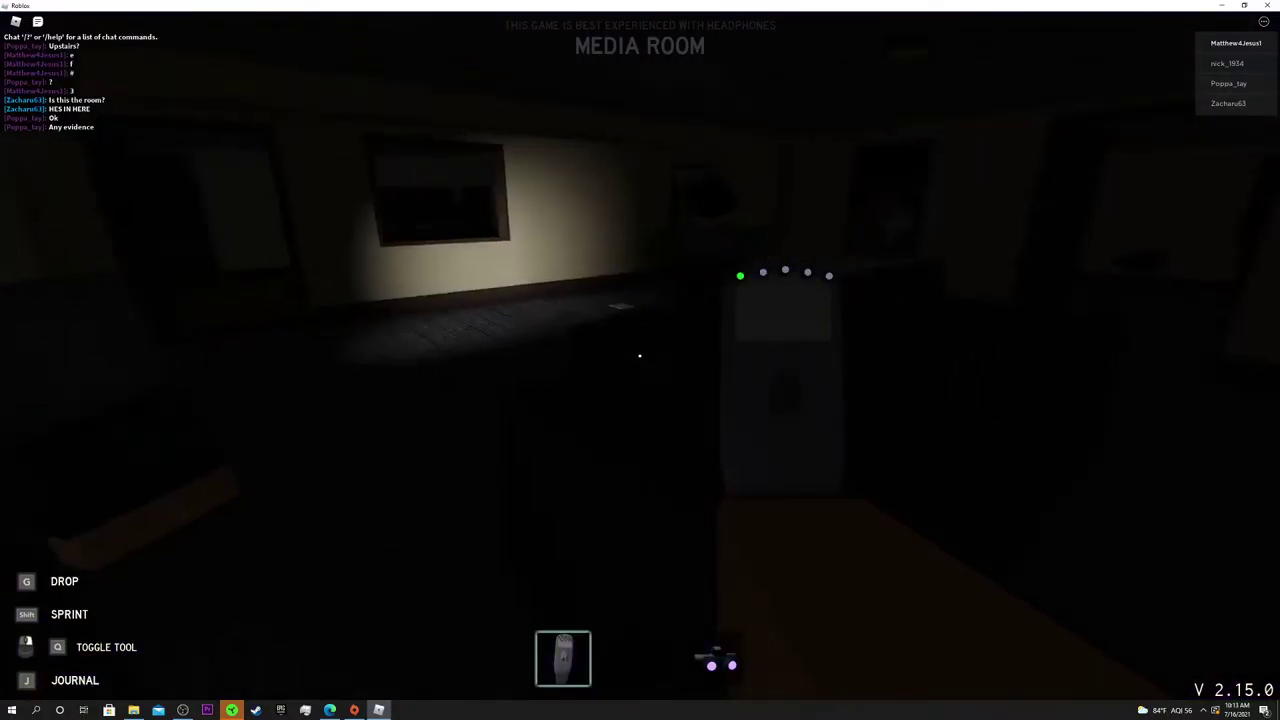
{"action": "key", "text": "3"}
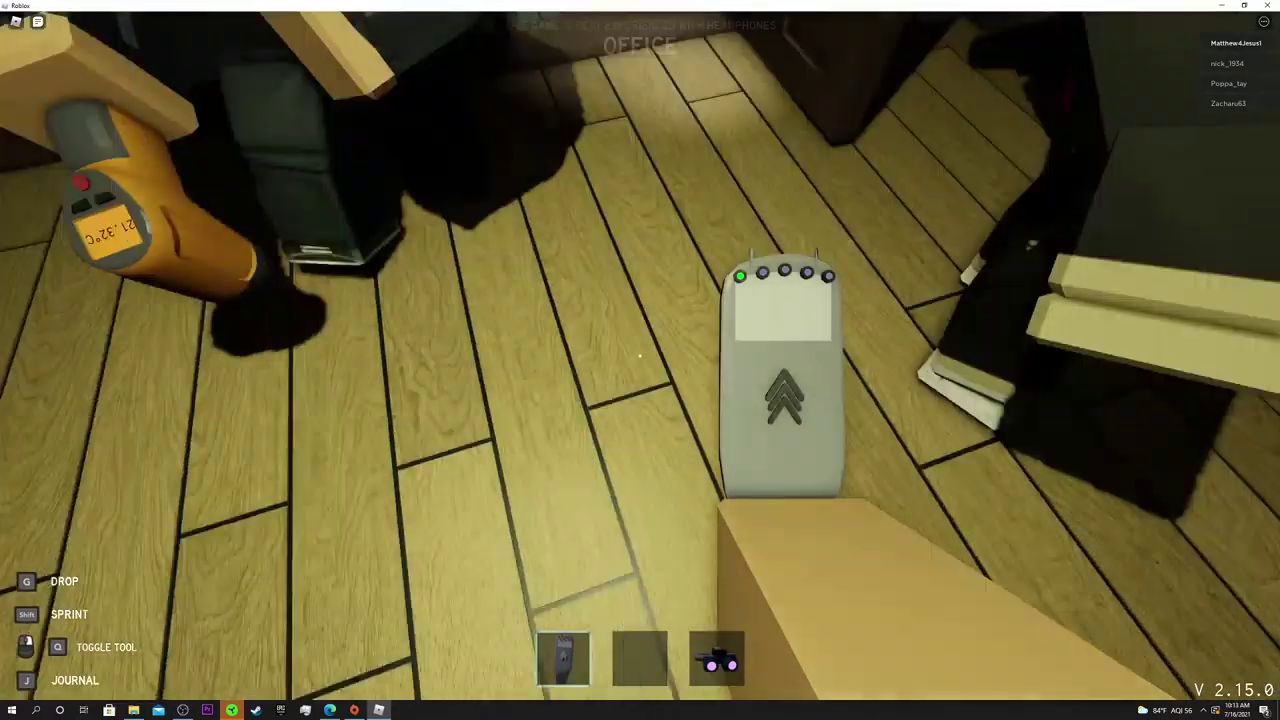
Check the lit room while alternating between the UV light and EMF reader
{"action": "key", "text": "3"}
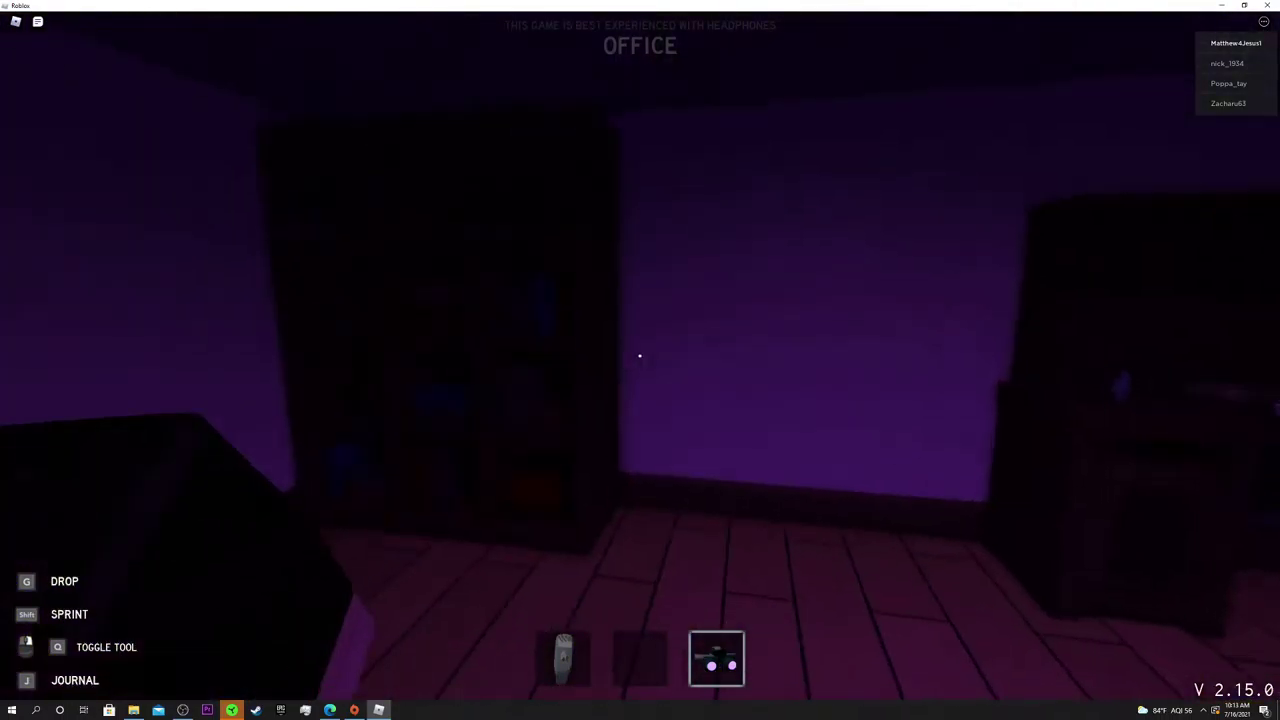
{"action": "key", "text": "1"}
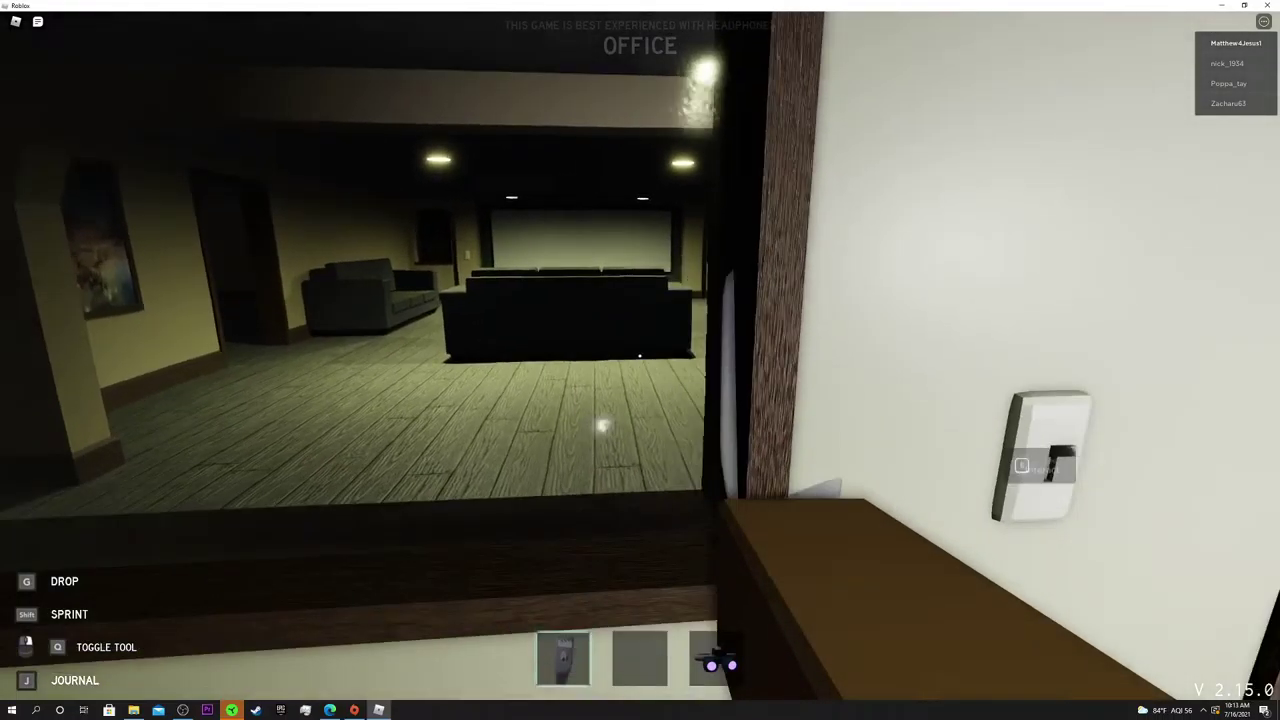
{"action": "key", "text": "e"}
{"action": "key", "text": "3"}
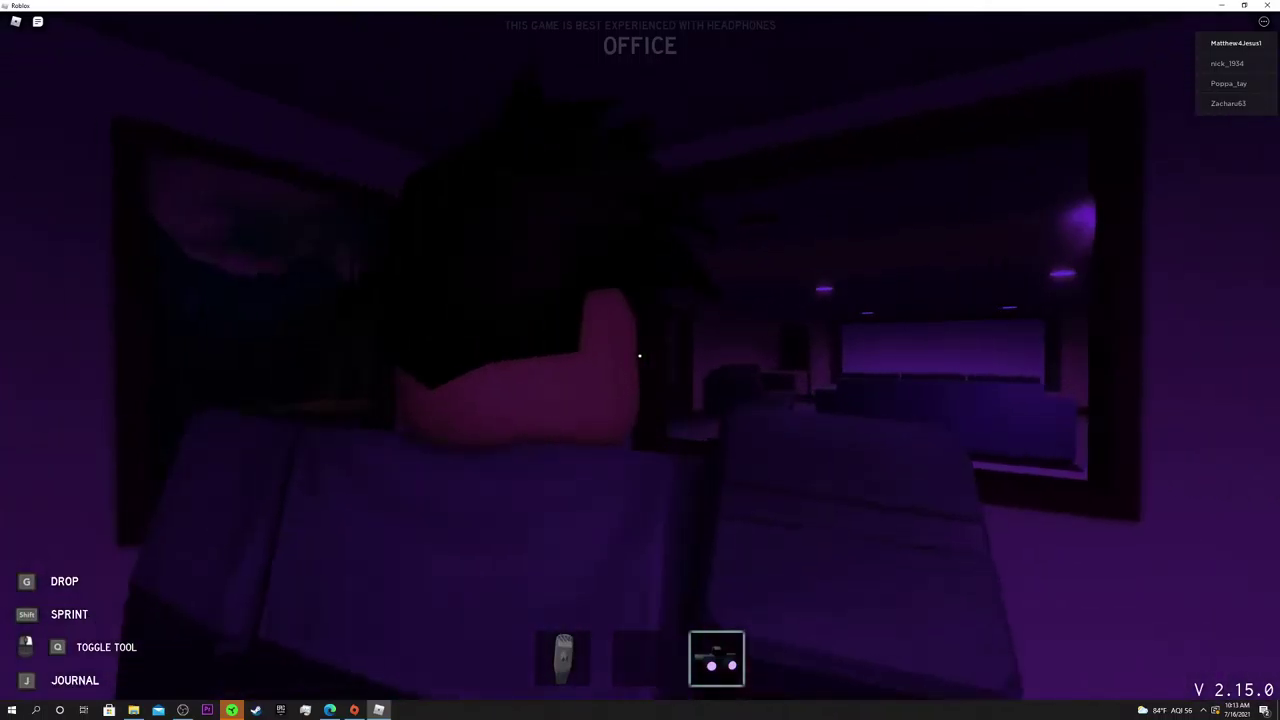
{"action": "key", "text": "1"}
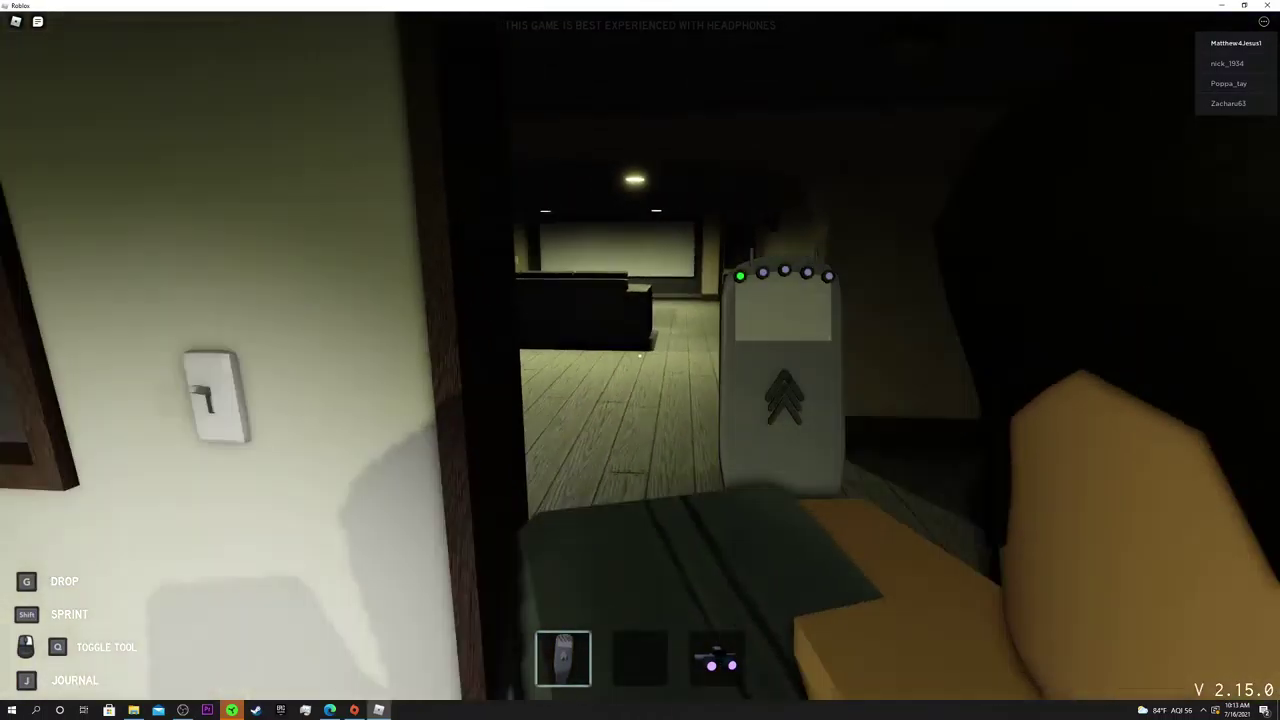
Open the office door, step inside, then walk back to the Media Room table
{"action": "key", "text": "w"}
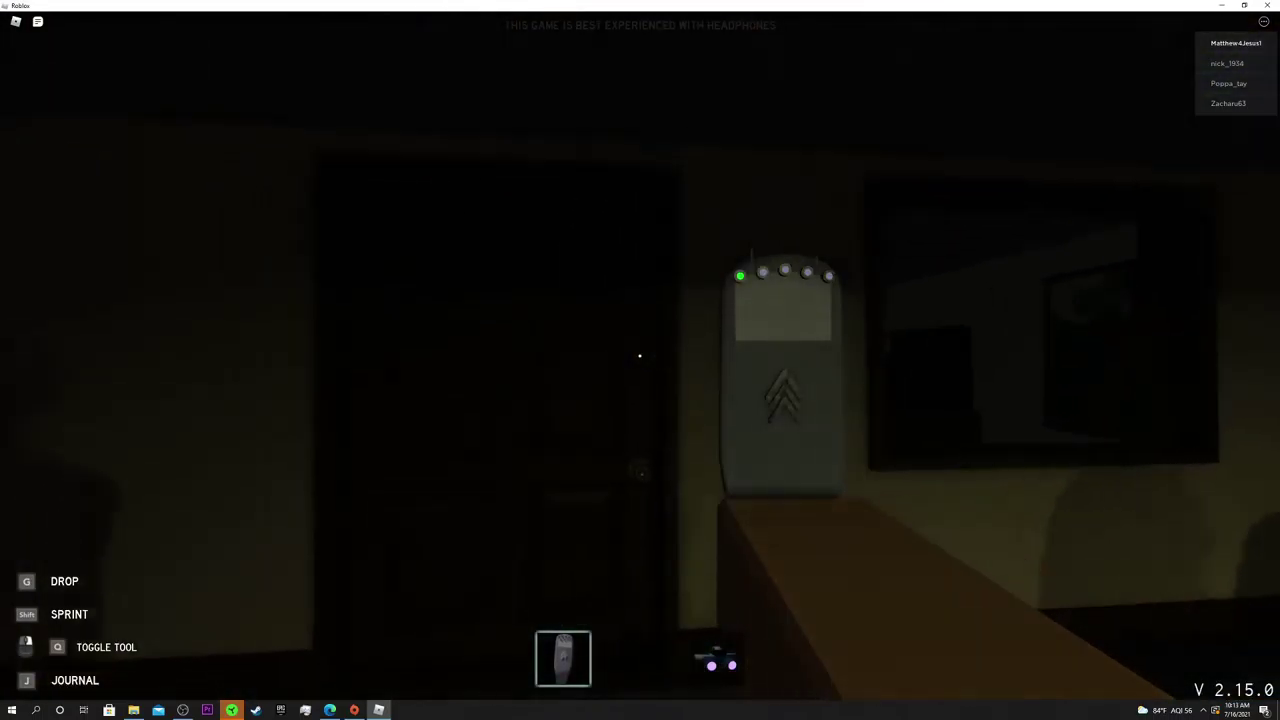
{"action": "key", "text": "w"}
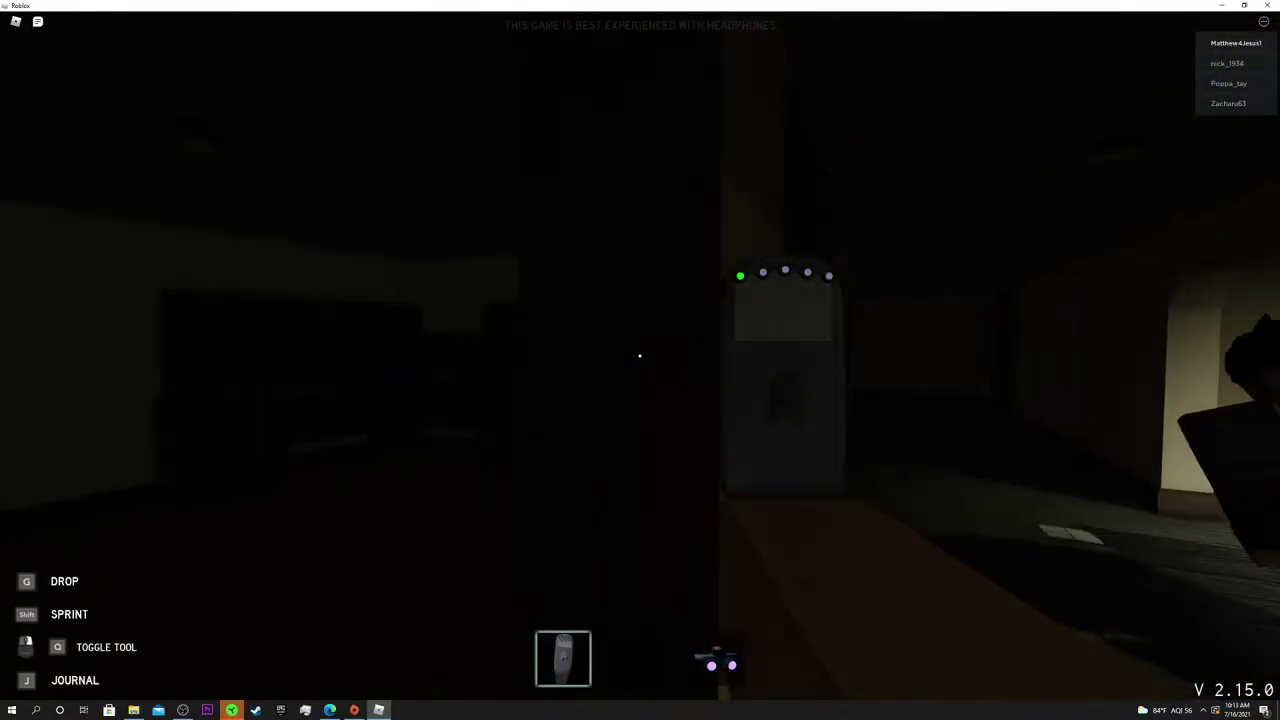
{"action": "key", "text": "e"}
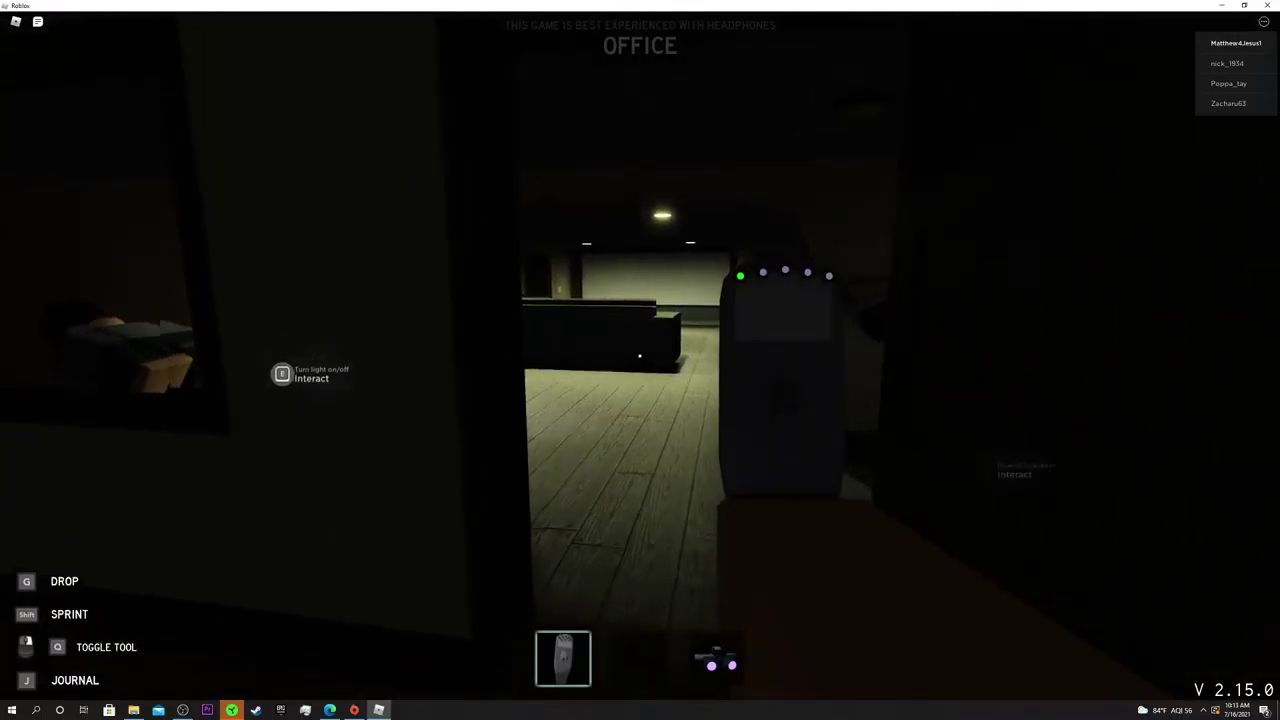
{"action": "key", "text": "w"}
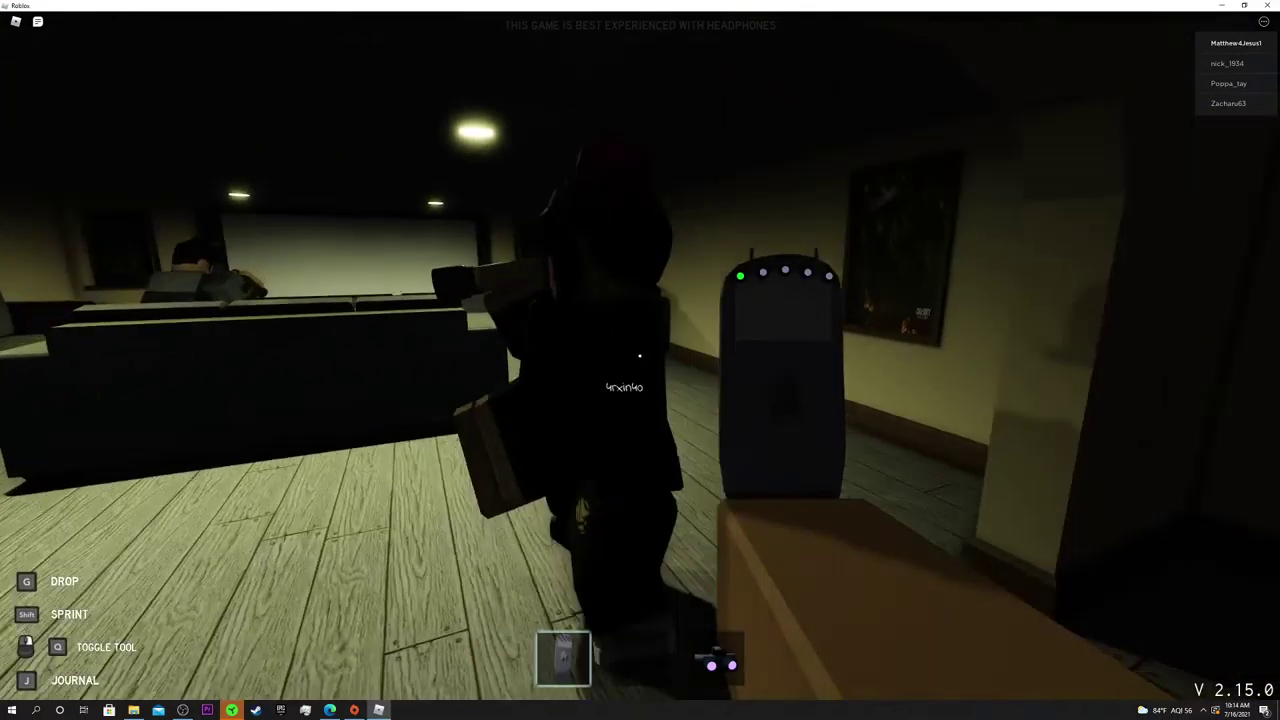
{"action": "key", "text": "w"}
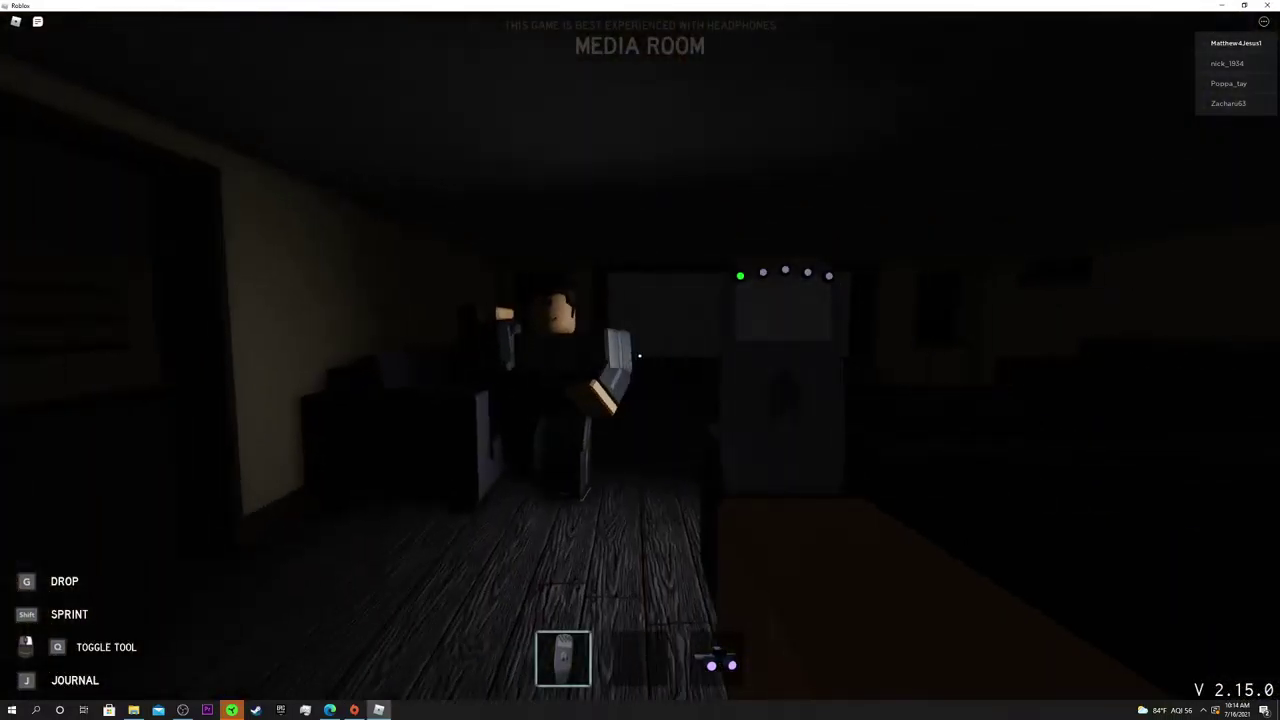
{"action": "key", "text": "w"}
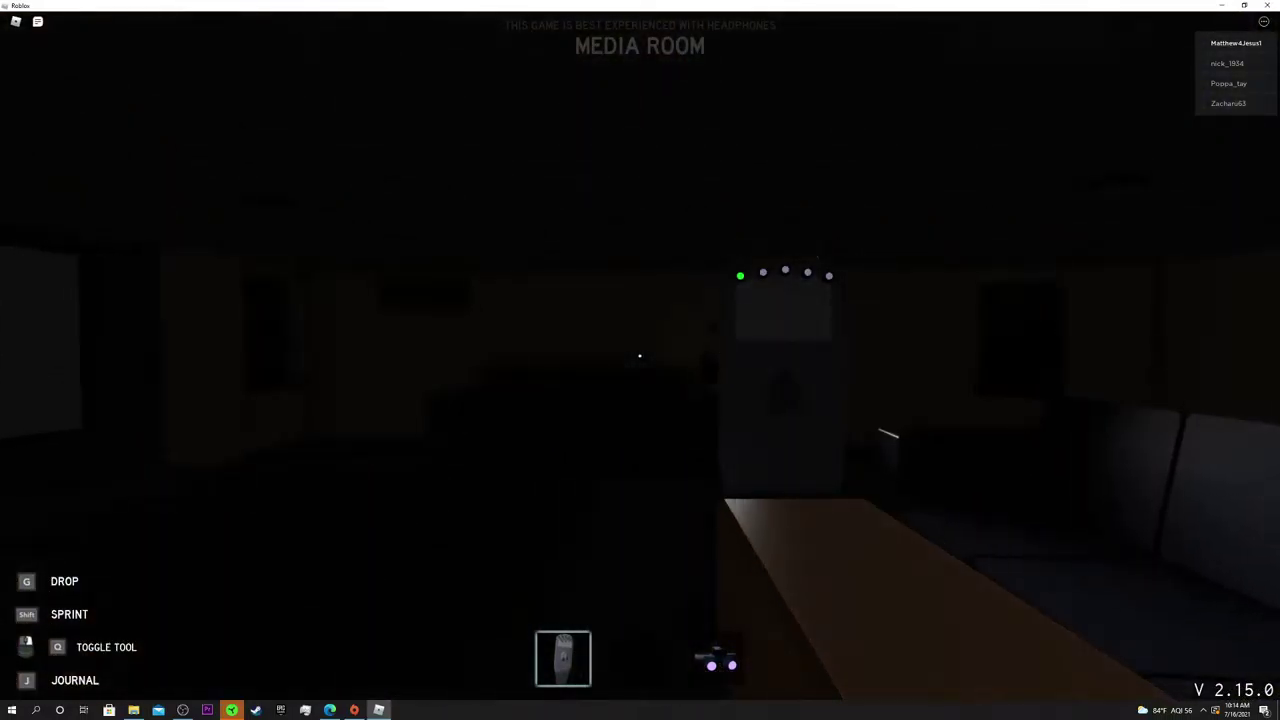
{"action": "key", "text": "2"}
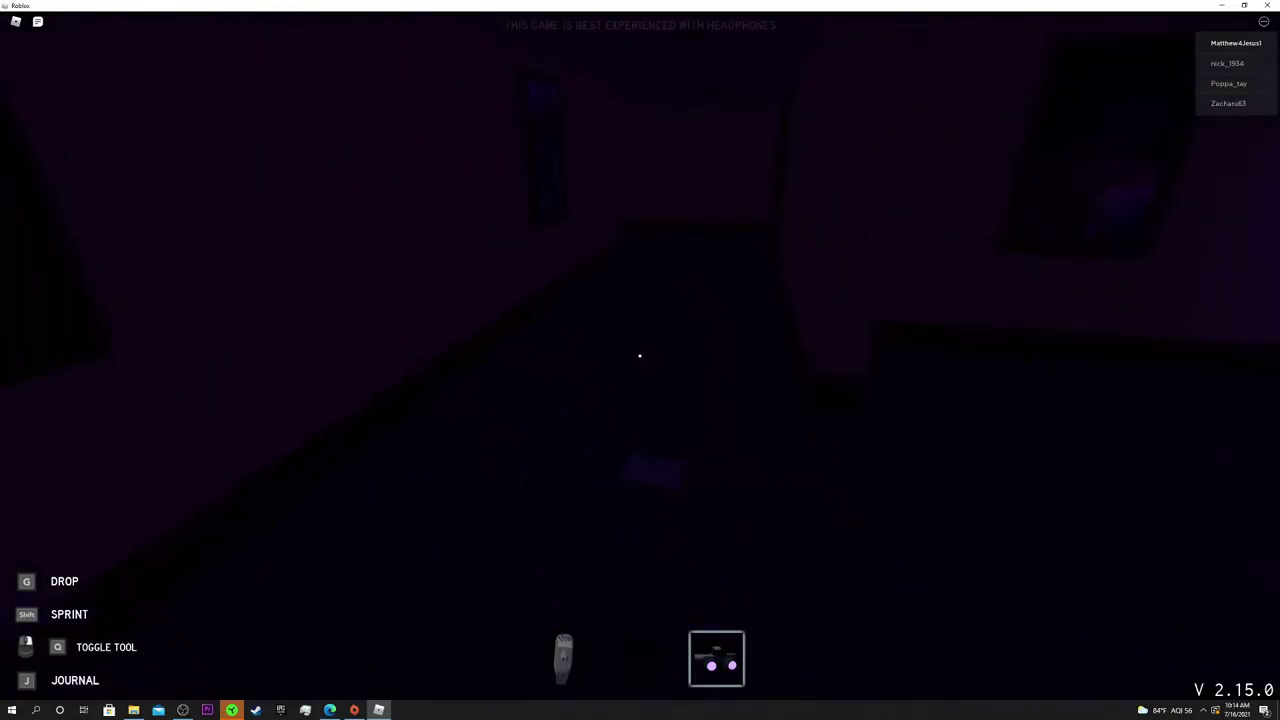
Pick up the floor book, then equip the EMF reader and night-vision camera
{"action": "key", "text": "w"}
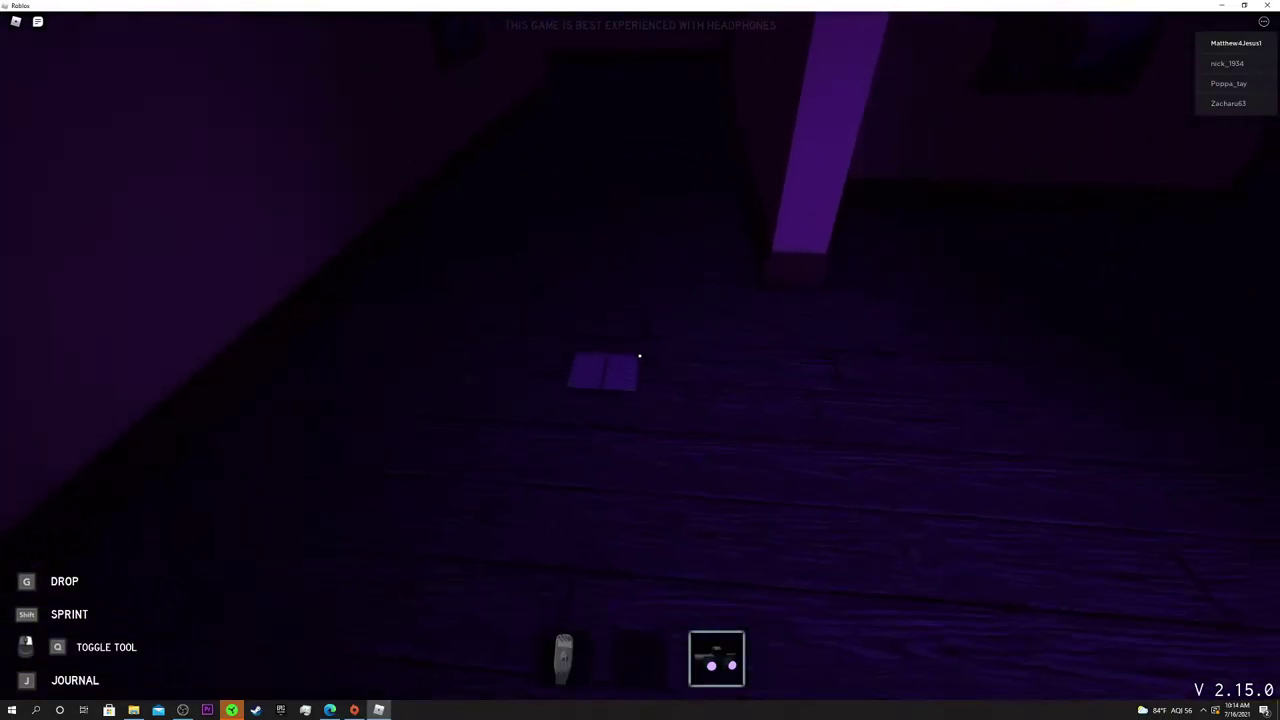
{"action": "key", "text": "f"}
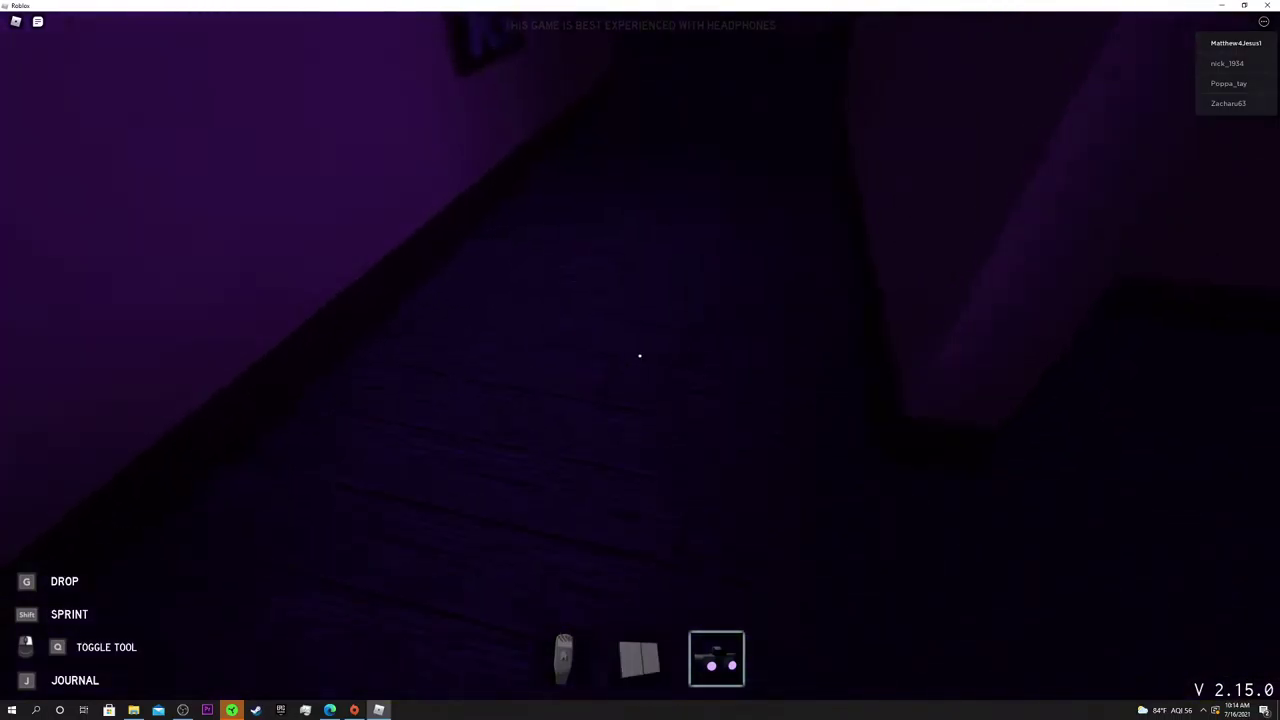
{"action": "key", "text": "w"}
{"action": "key", "text": "2"}
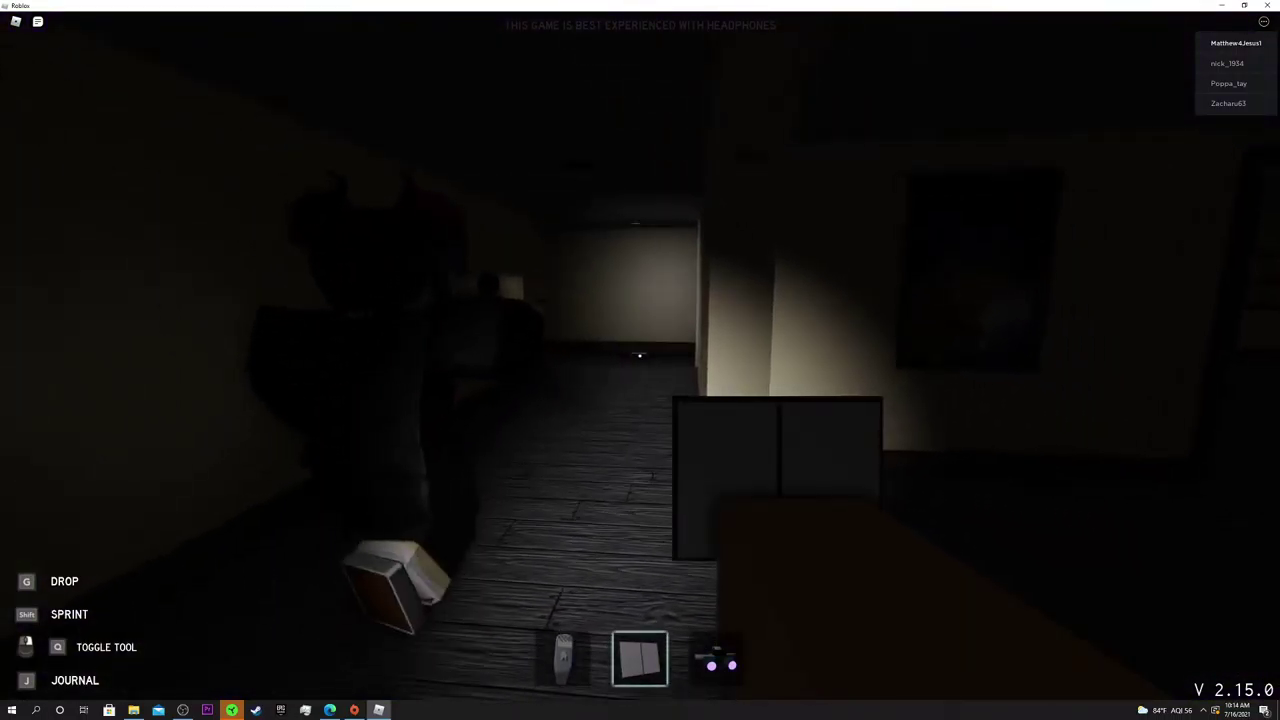
{"action": "key", "text": "1"}
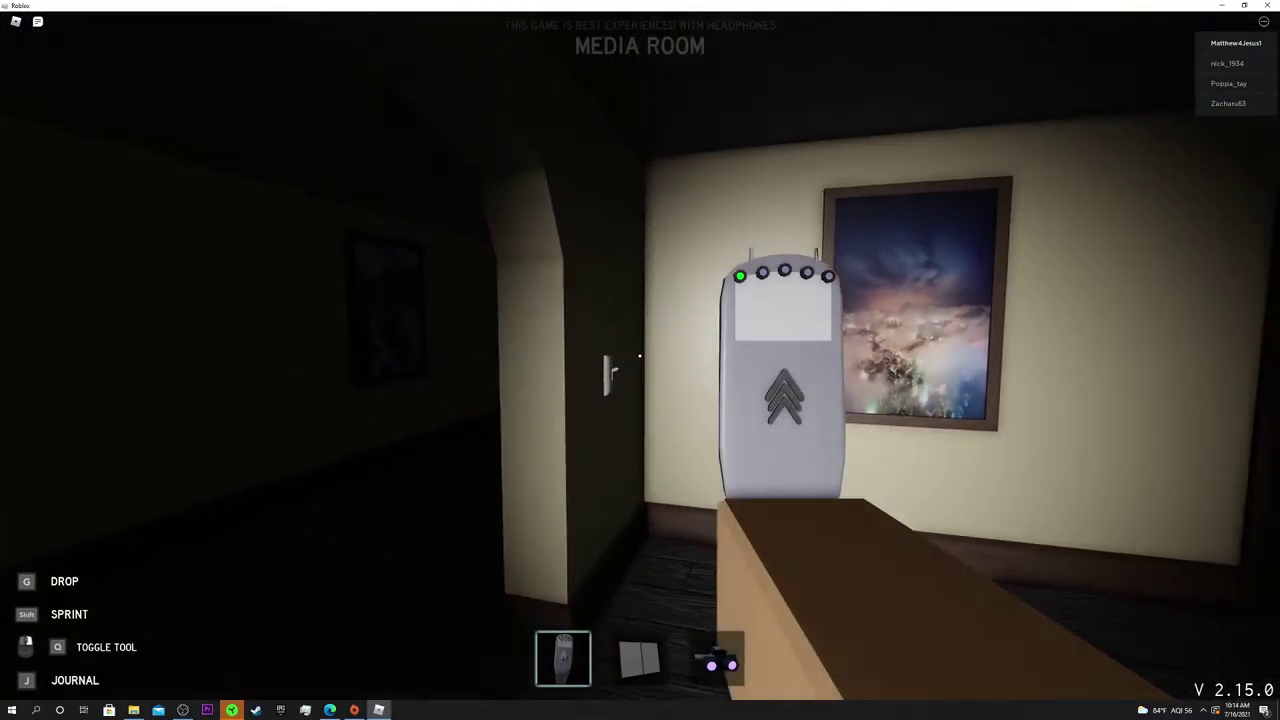
{"action": "key", "text": "3"}
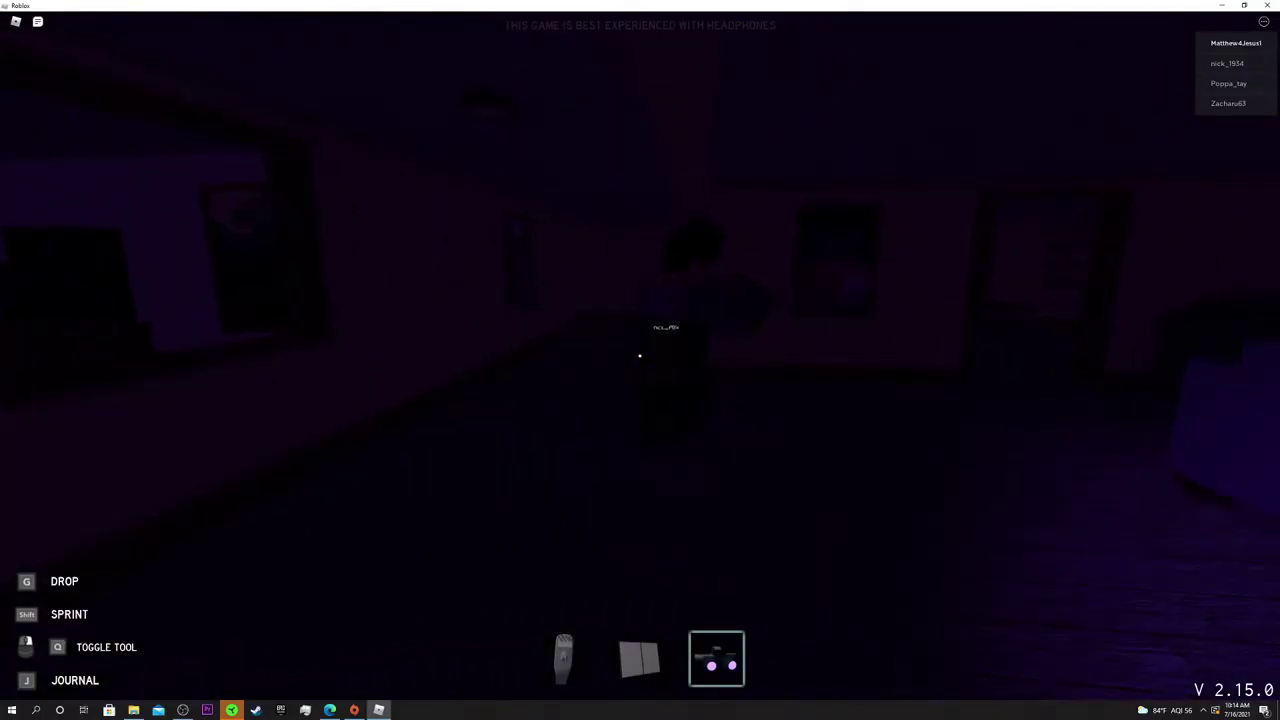
Scan the Media Room, toggling the EMF reader and alternating the night-vision camera with the book
{"action": "key", "text": "2"}
{"action": "key", "text": "1"}
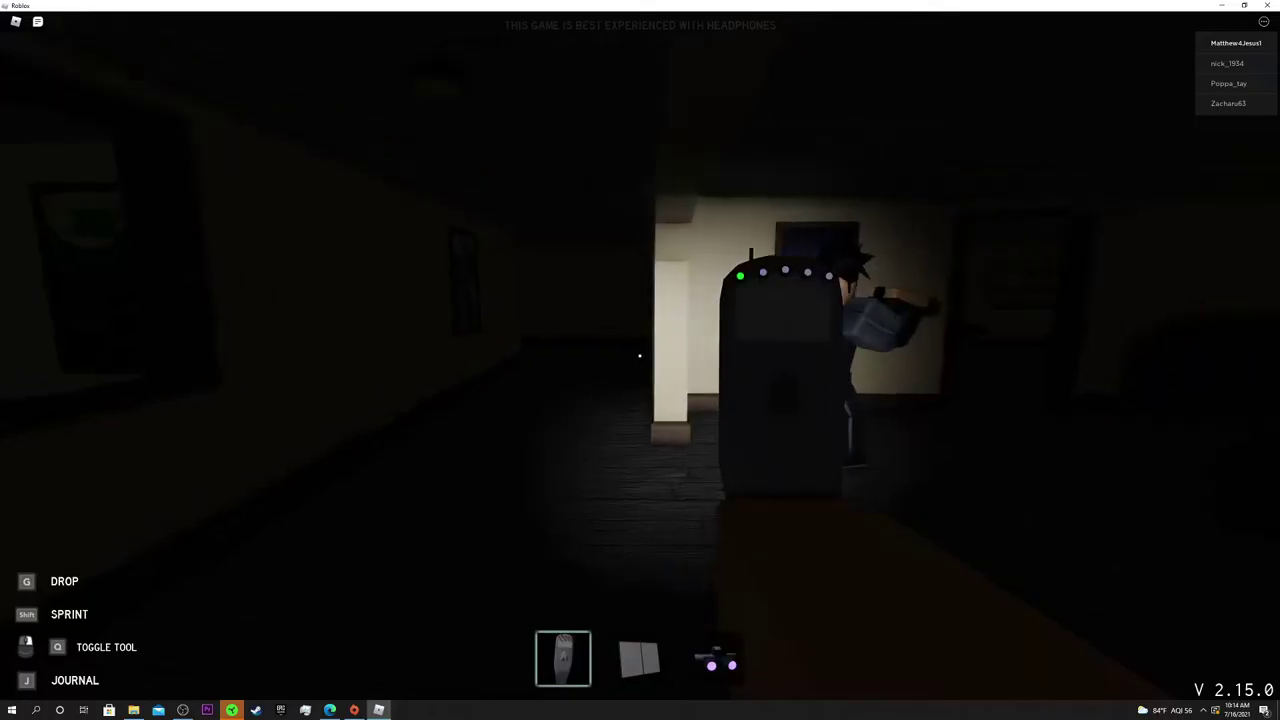
{"action": "left_click", "coordinate": [640, 355]}
{"action": "left_click", "coordinate": [640, 355]}
{"action": "left_click", "coordinate": [640, 355]}
{"action": "left_click", "coordinate": [640, 355]}
{"action": "key", "text": "3"}
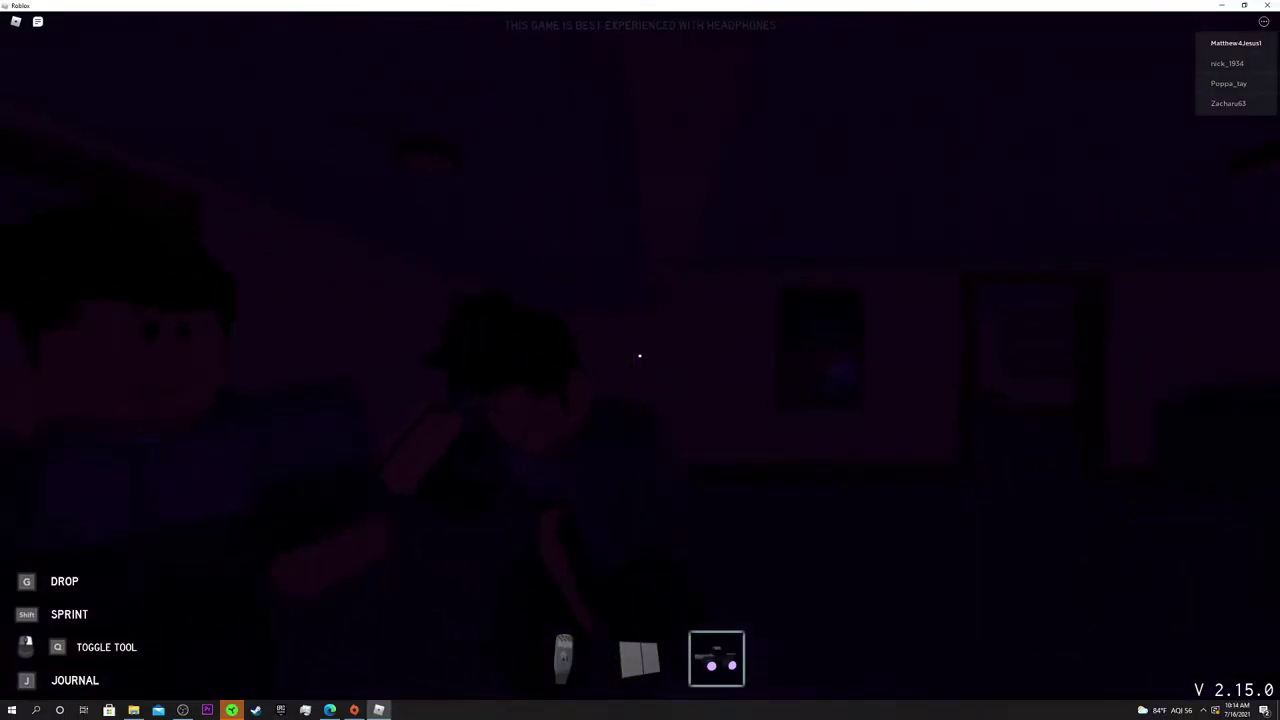
{"action": "key", "text": "2"}
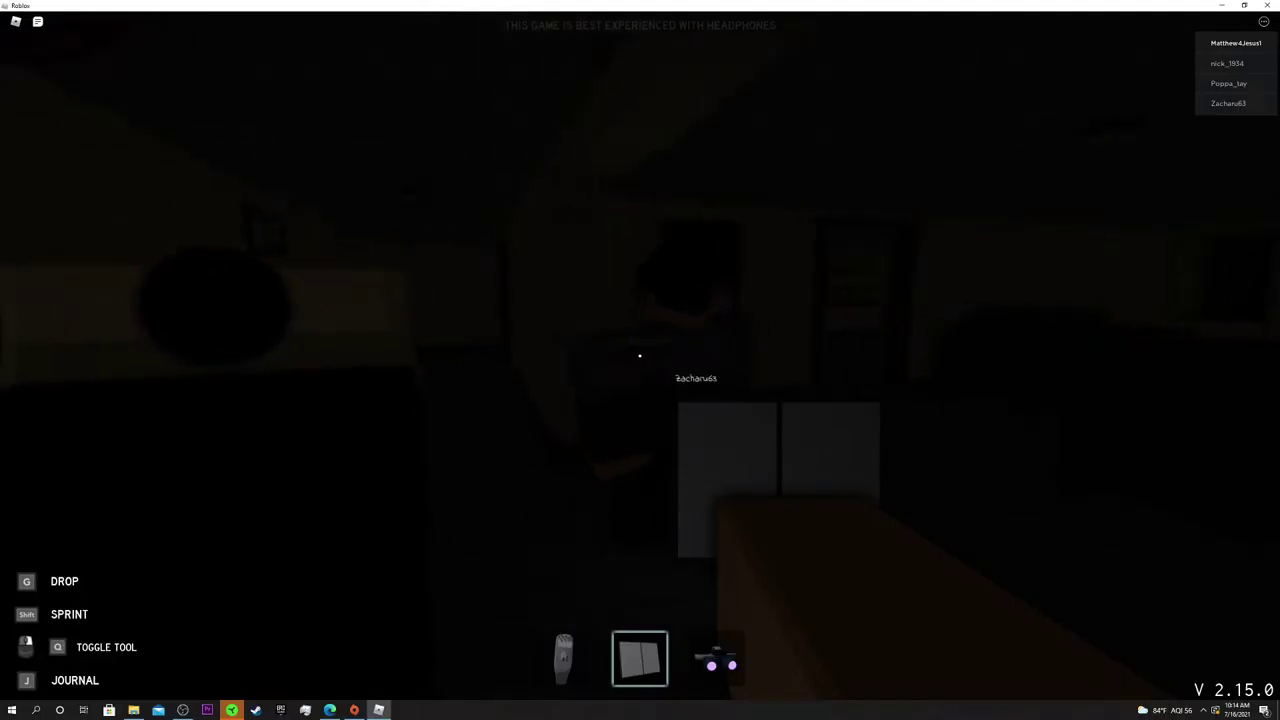
{"action": "key", "text": "3"}
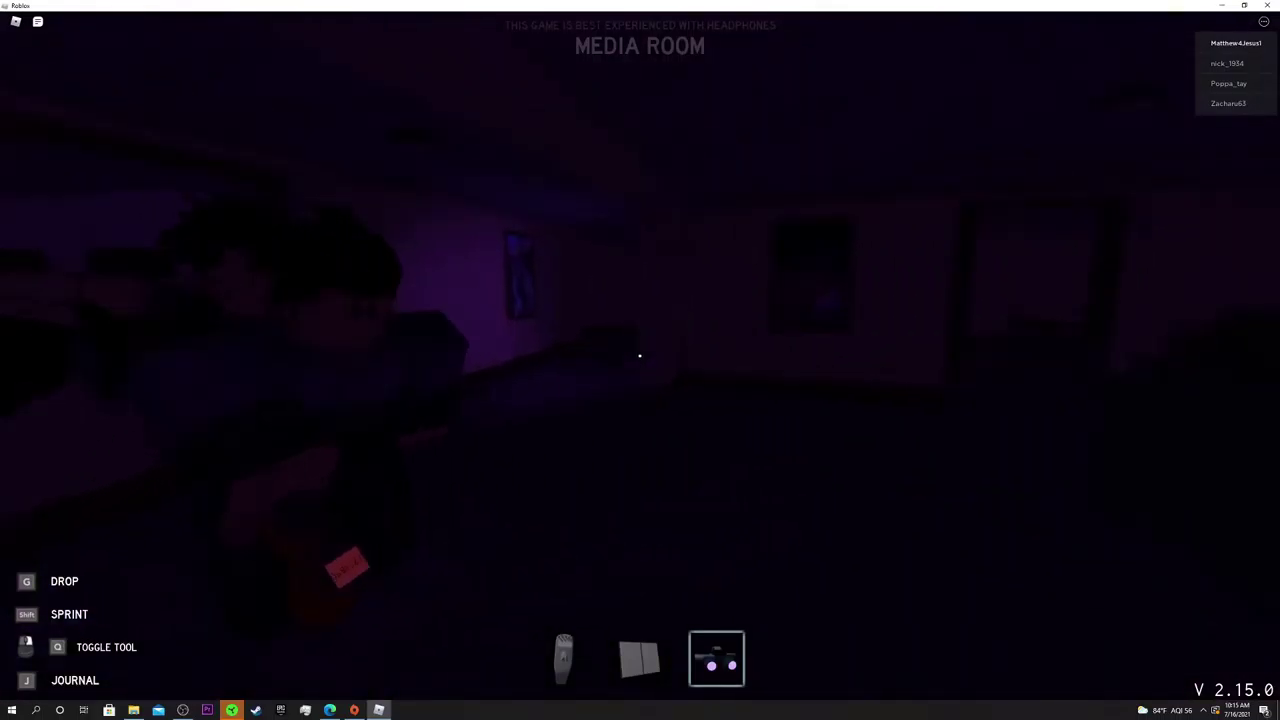
{"action": "key", "text": "2"}
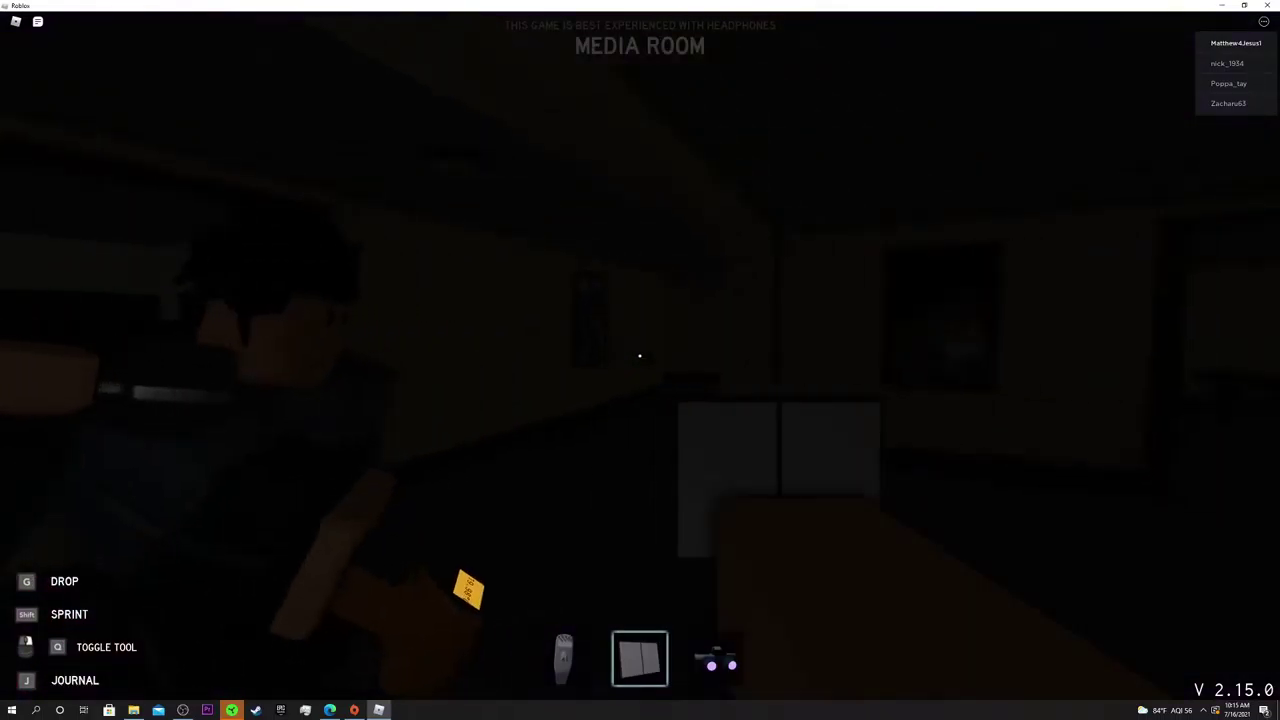
{"action": "key", "text": "3"}
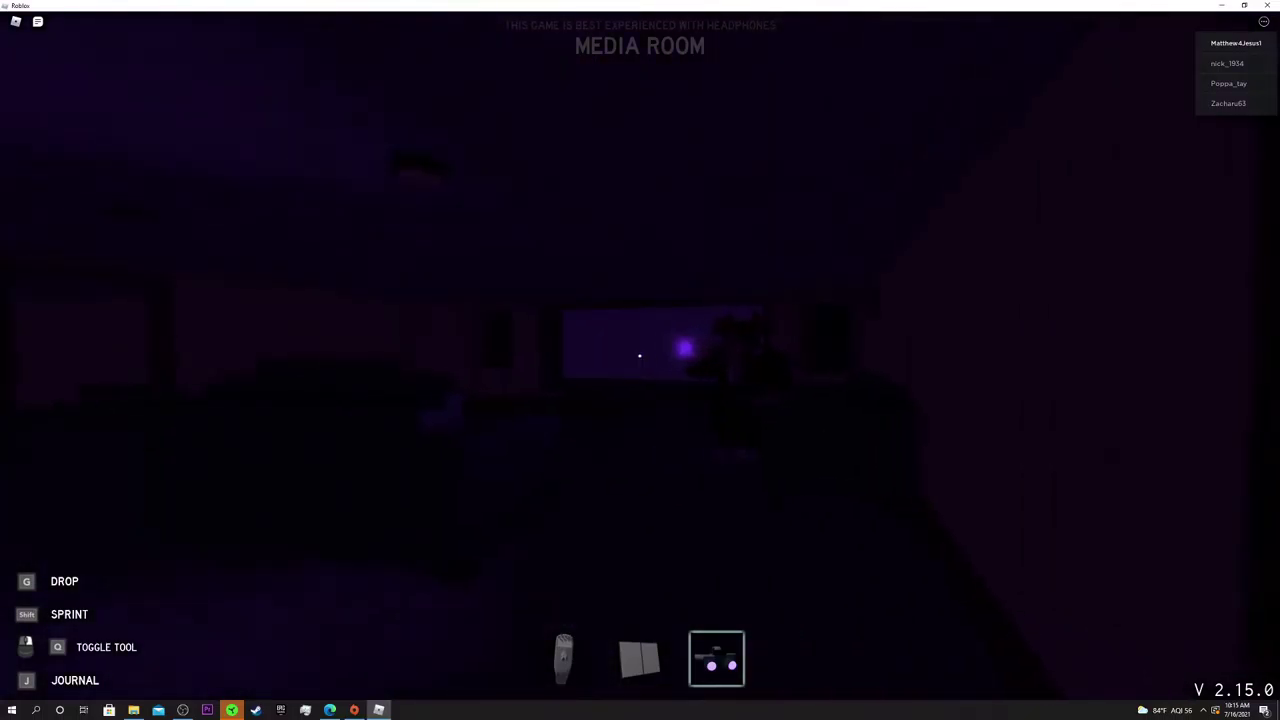
Inspect the mirror wall and nearby walls up close, then return to the EMF reader
{"action": "key", "text": "w"}
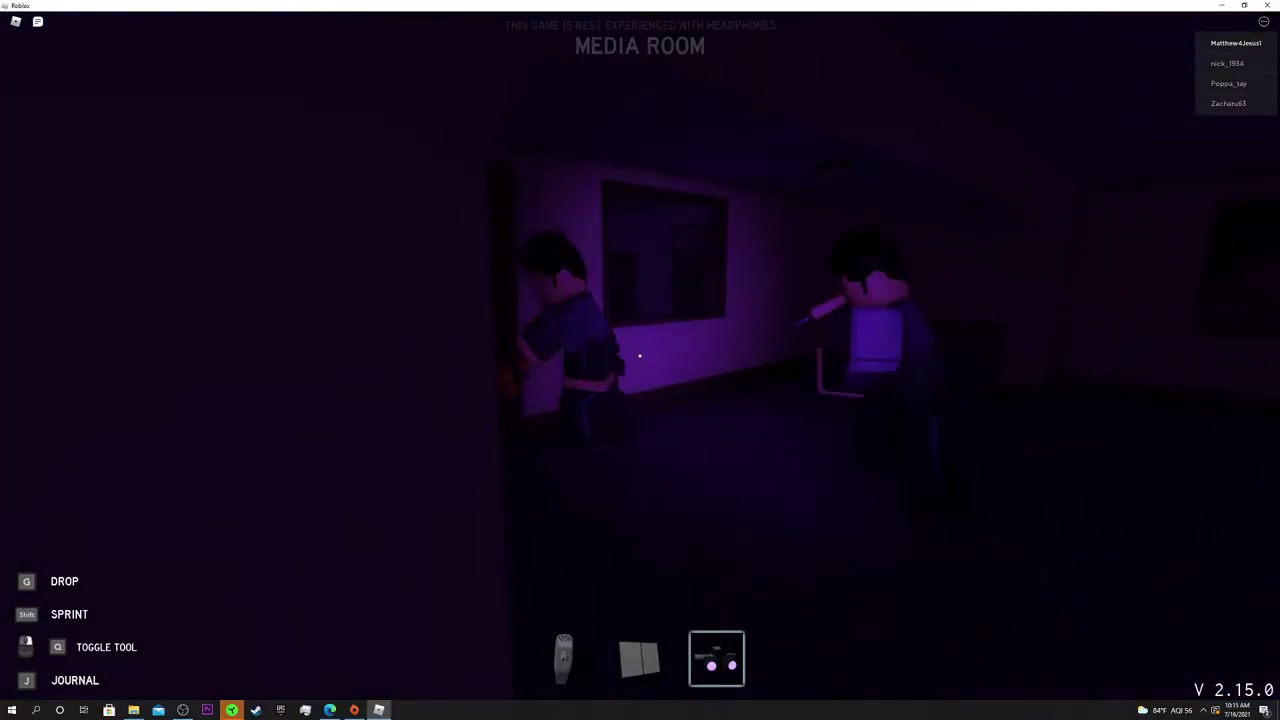
{"action": "key", "text": "w"}
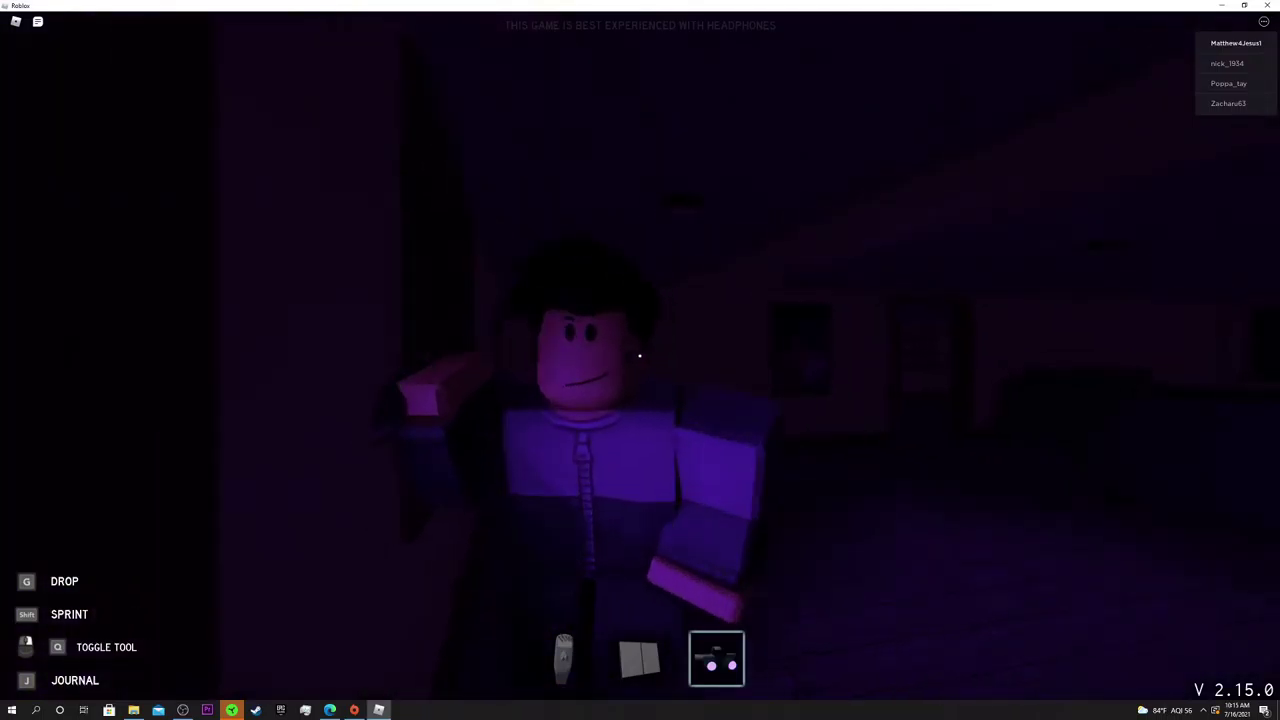
{"action": "key", "text": "w"}
{"action": "key", "text": "1"}
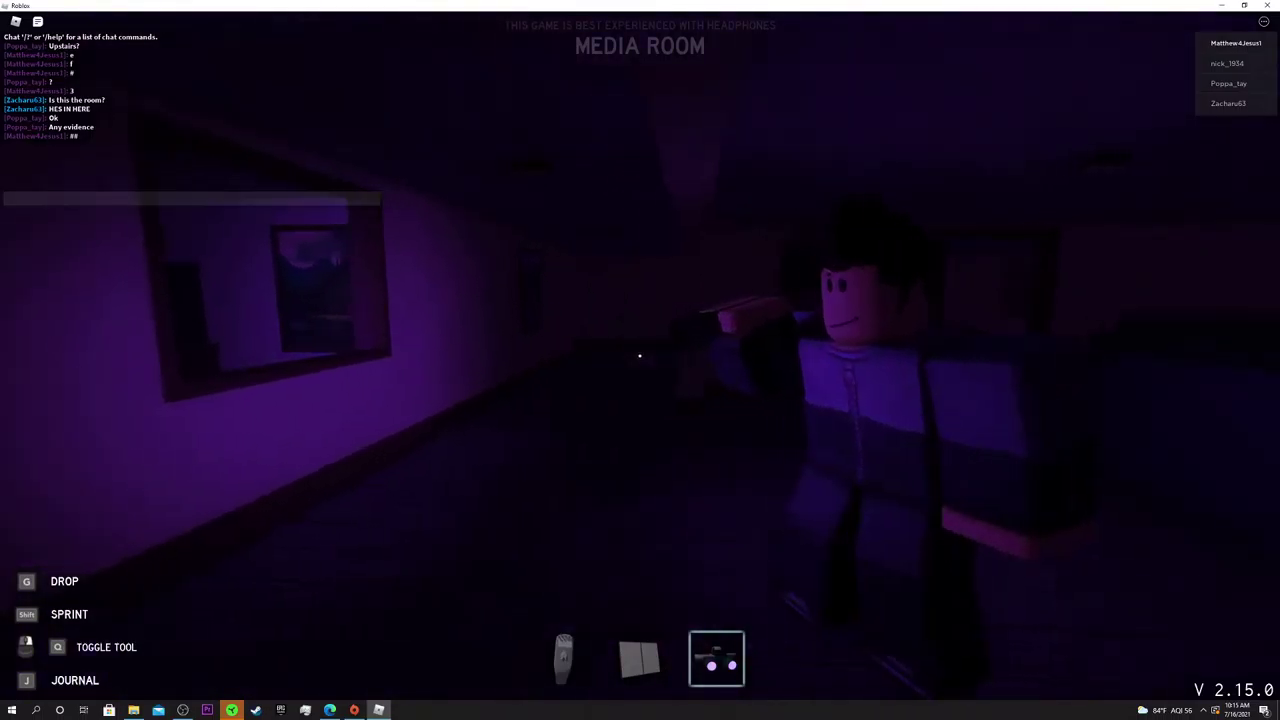
Sweep the Office with the EMF reader, then switch to the night-vision camera
{"action": "key", "text": "1"}
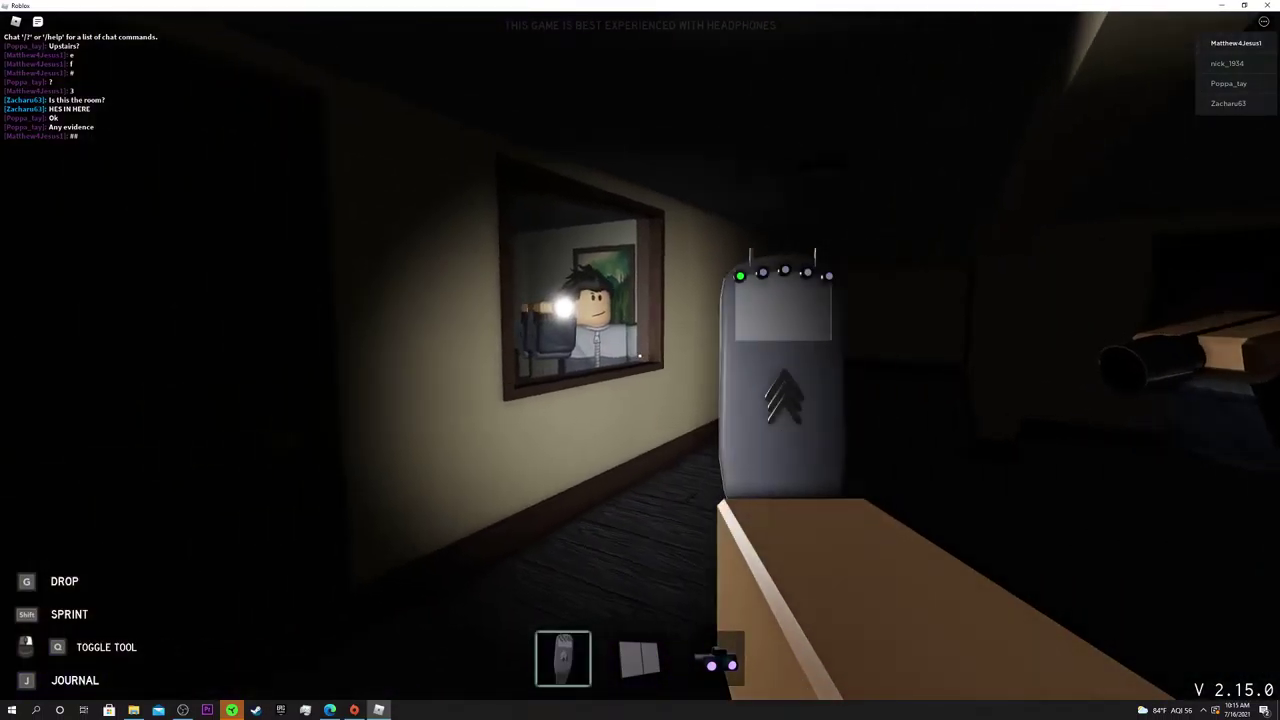
{"action": "key", "text": "w"}
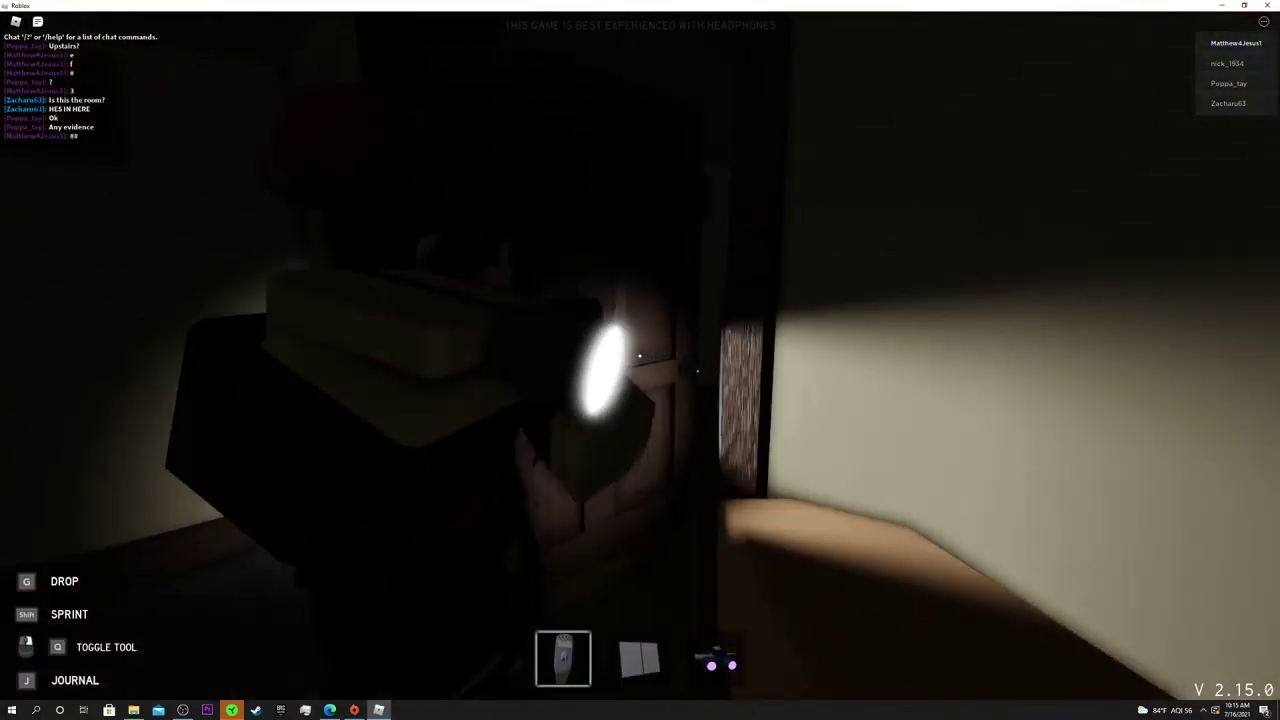
{"action": "key", "text": "w"}
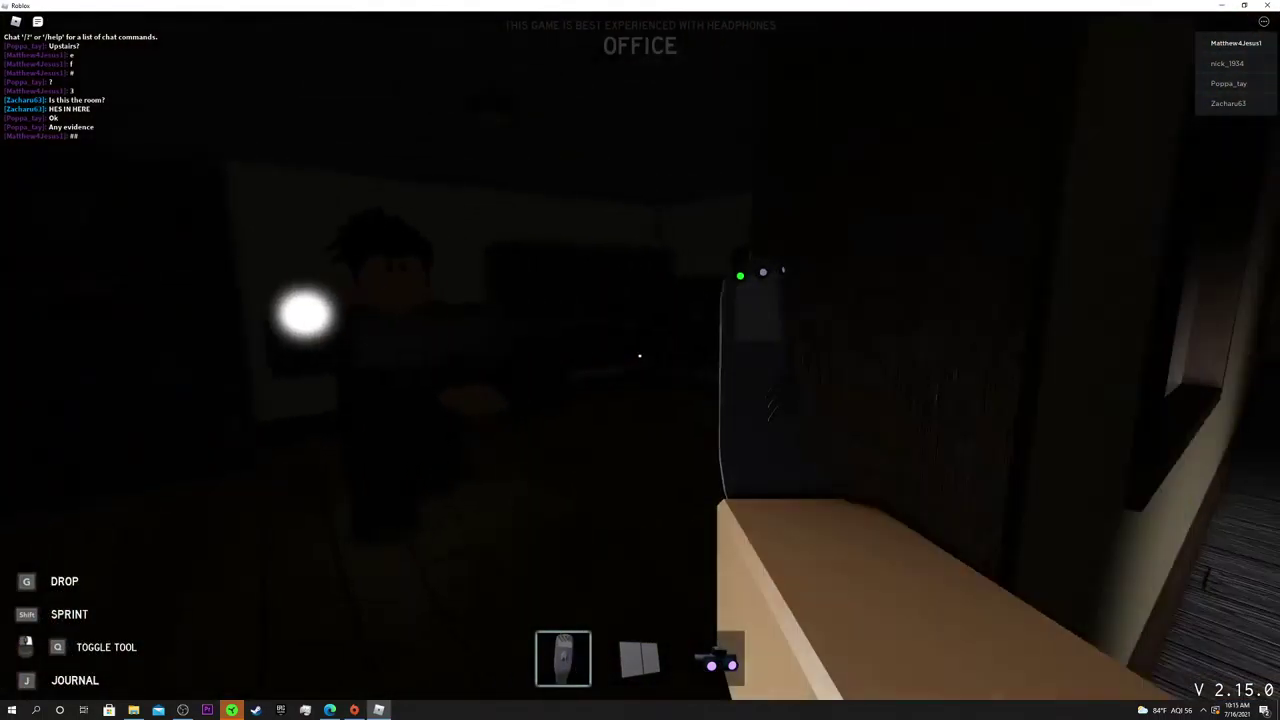
{"action": "key", "text": "w"}
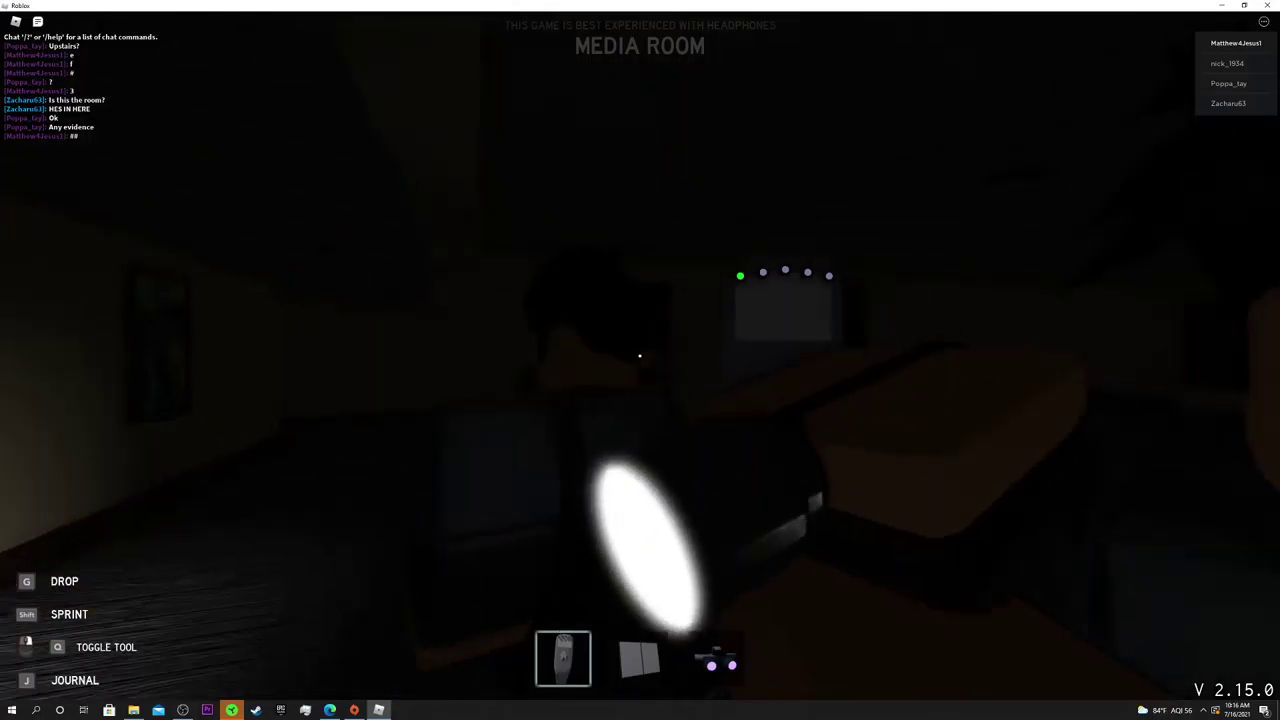
{"action": "key", "text": "3"}
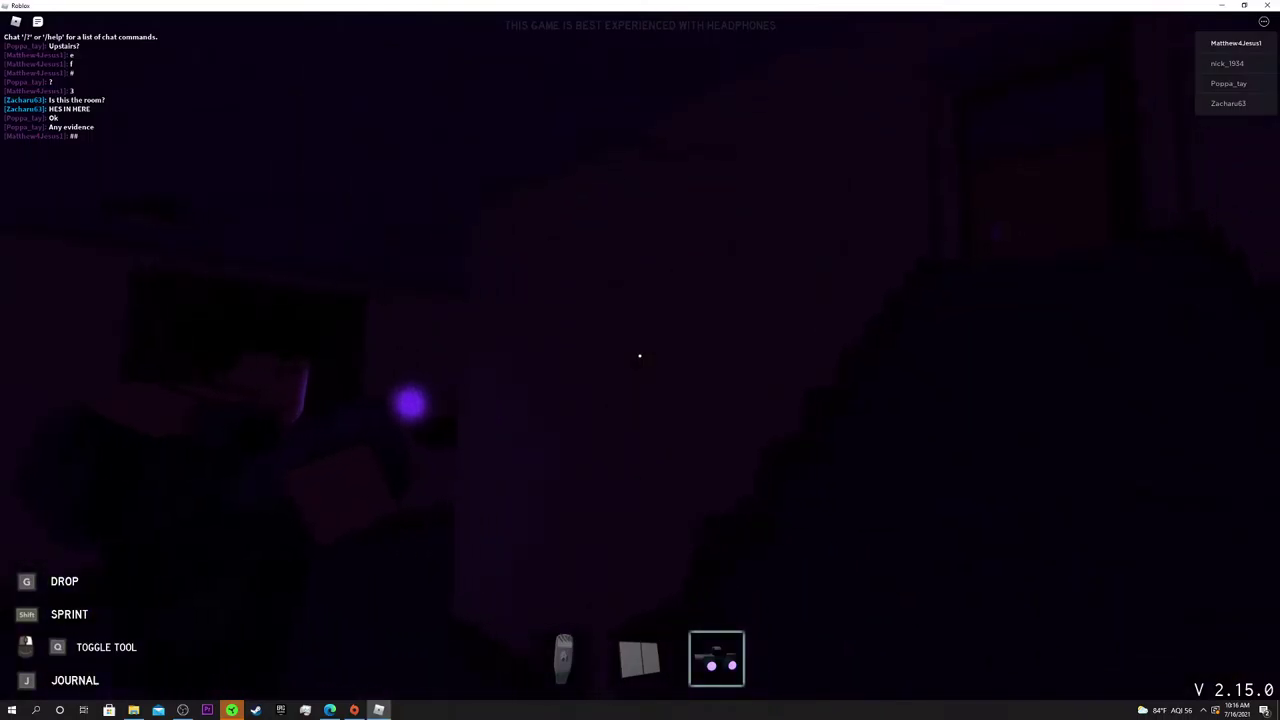
EMF-check the stairs, toggle a room light, turn on the Kitchen light, and resume night vision
{"action": "key", "text": "1"}
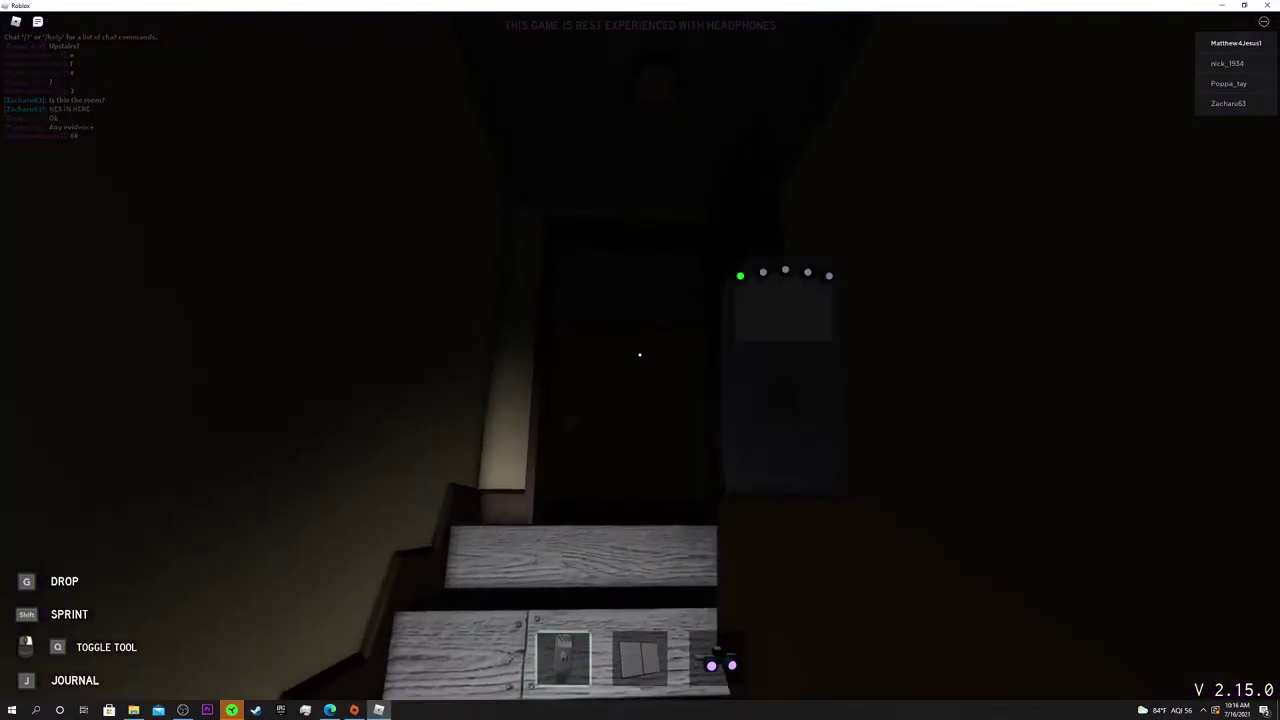
{"action": "key", "text": "e"}
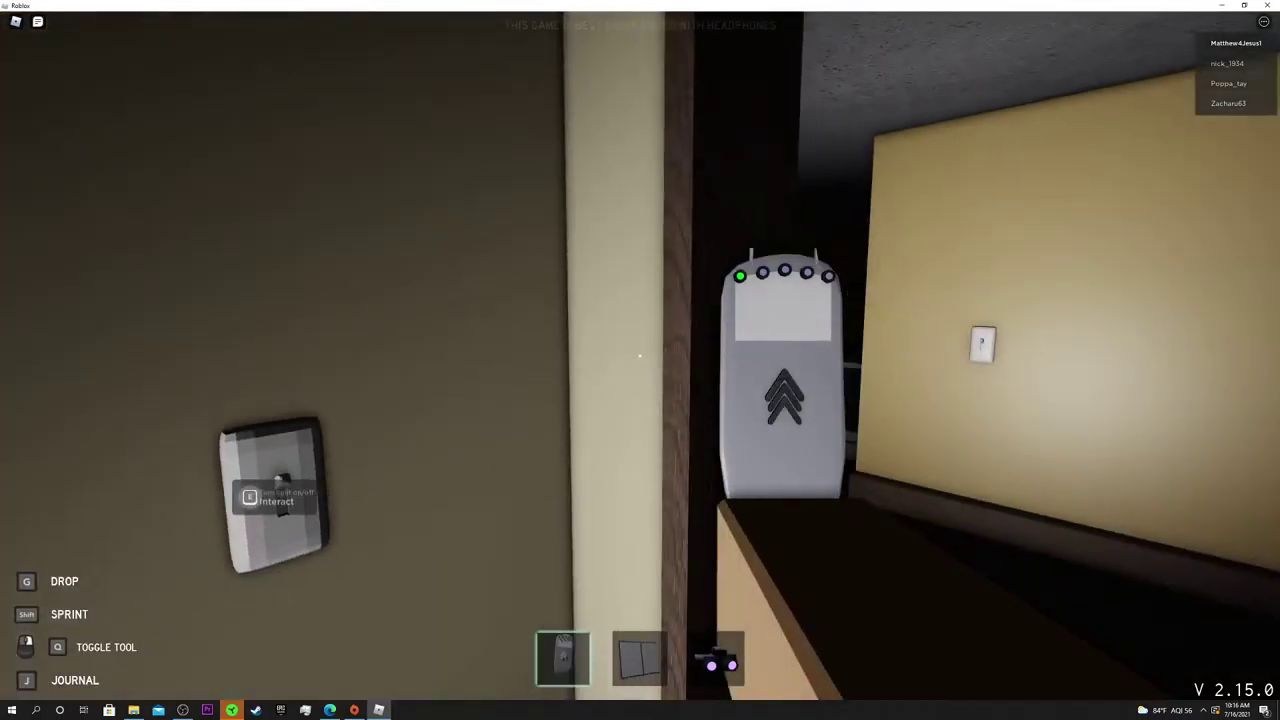
{"action": "key", "text": "e"}
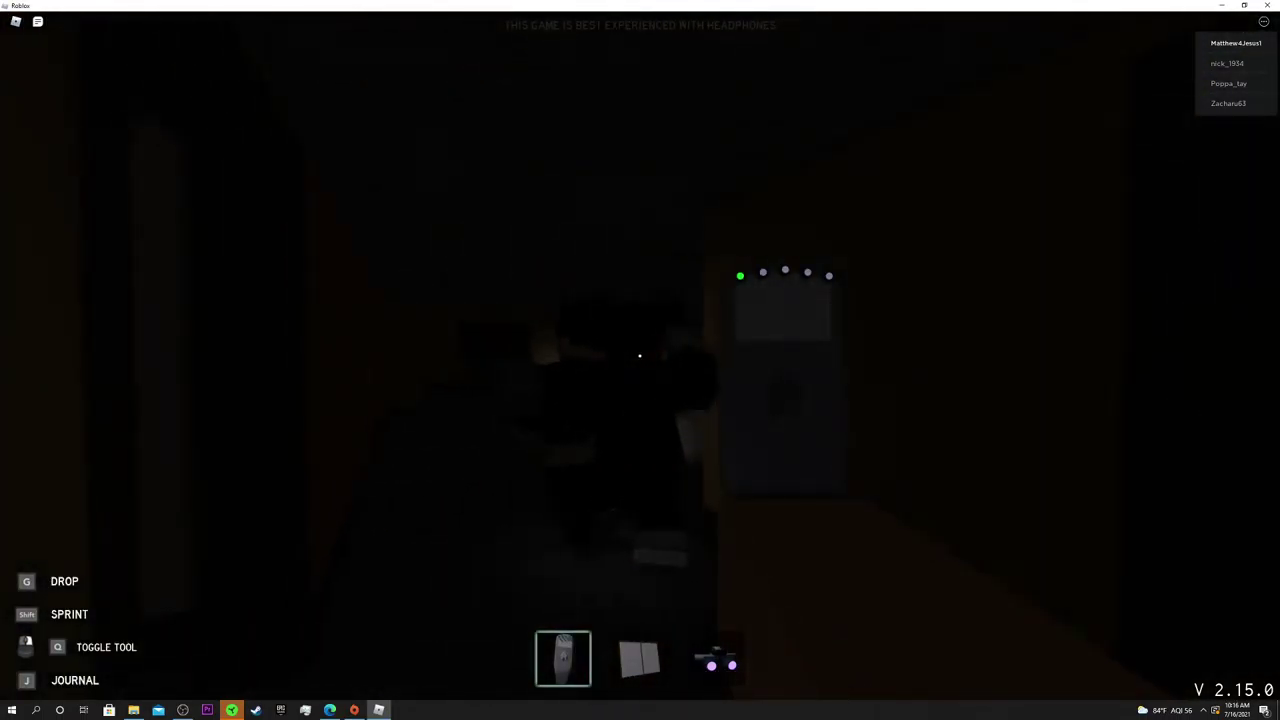
{"action": "key", "text": "w"}
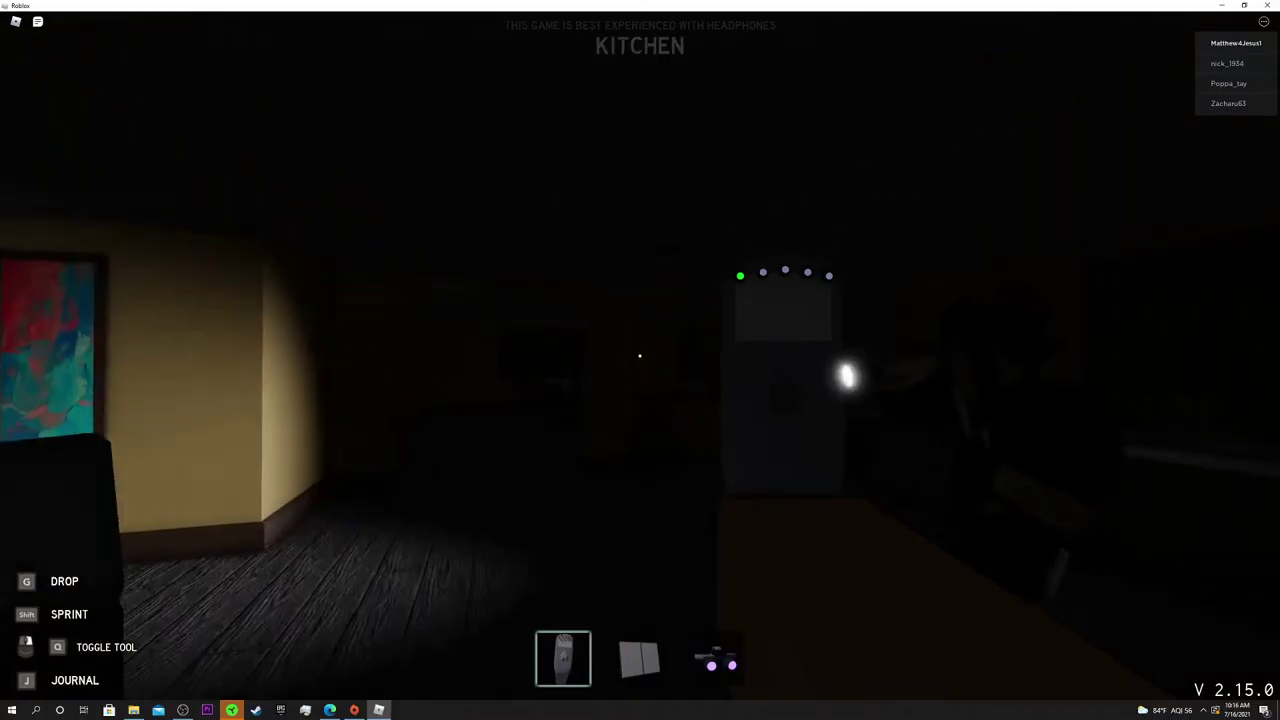
{"action": "key", "text": "e"}
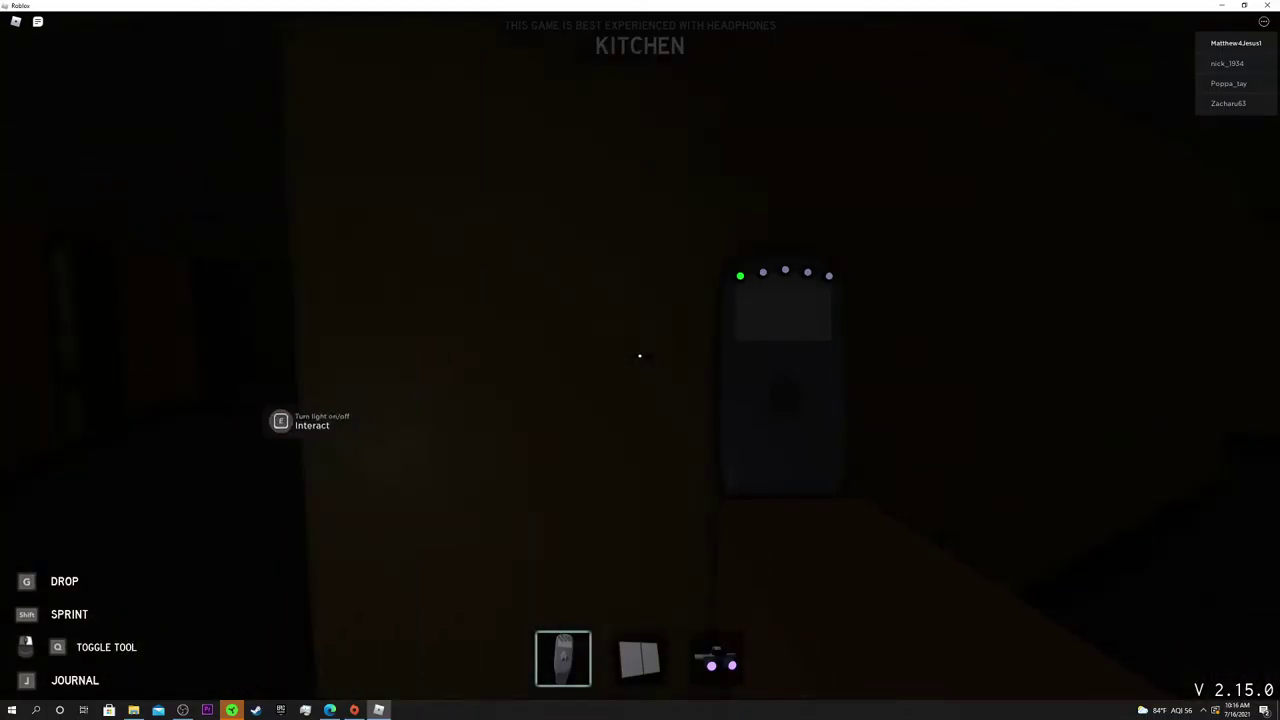
{"action": "key", "text": "2"}
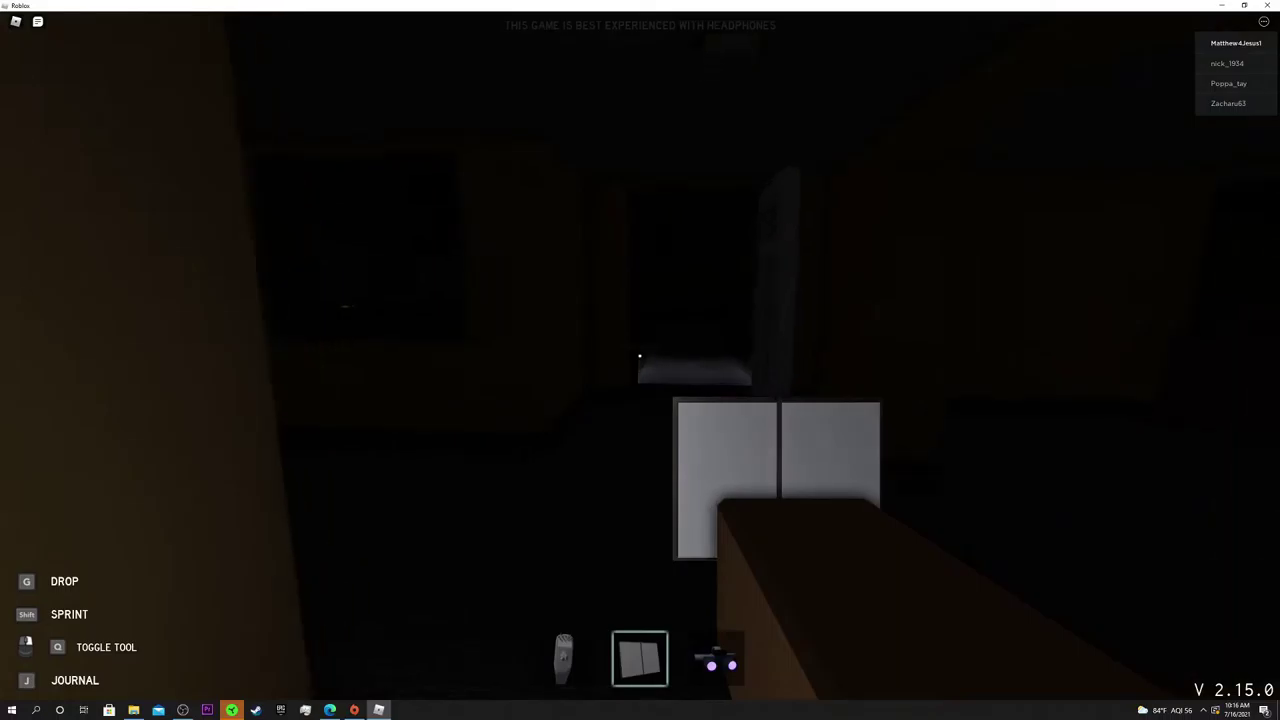
{"action": "key", "text": "3"}
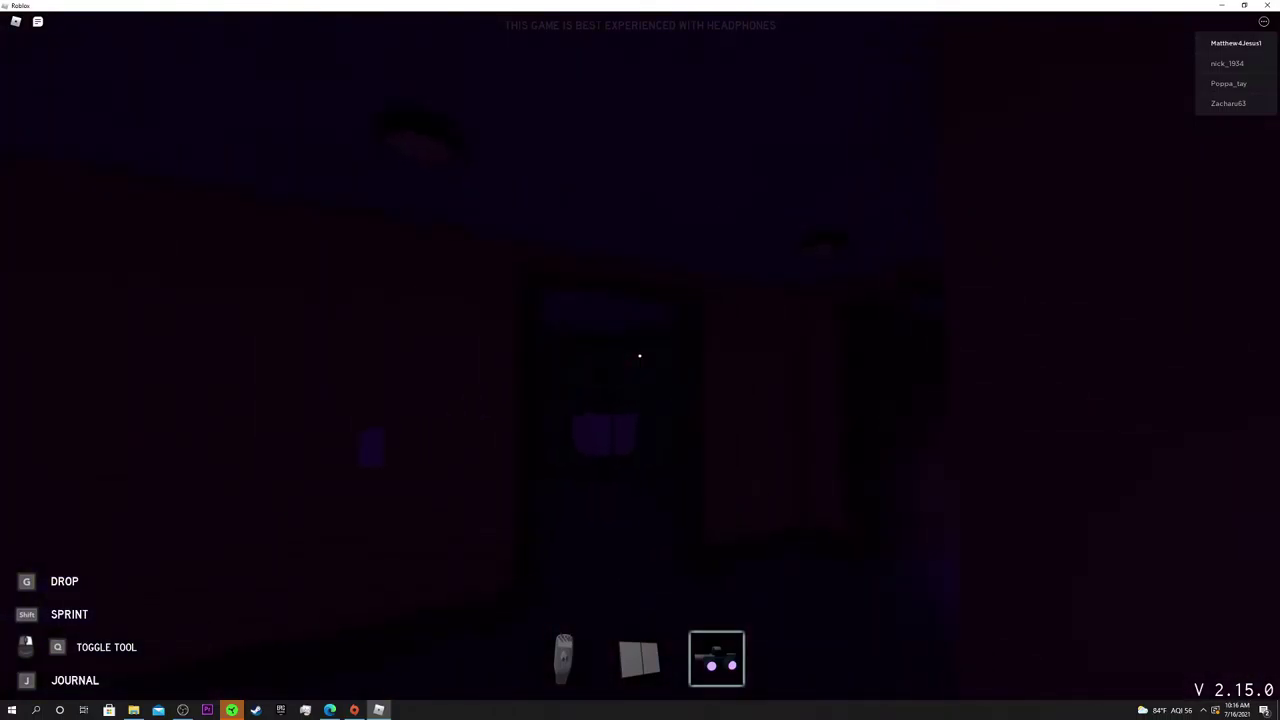
Switch on the EMF reader, then set the Ghost Report's first evidence to Fingerprints
{"action": "key", "text": "1"}
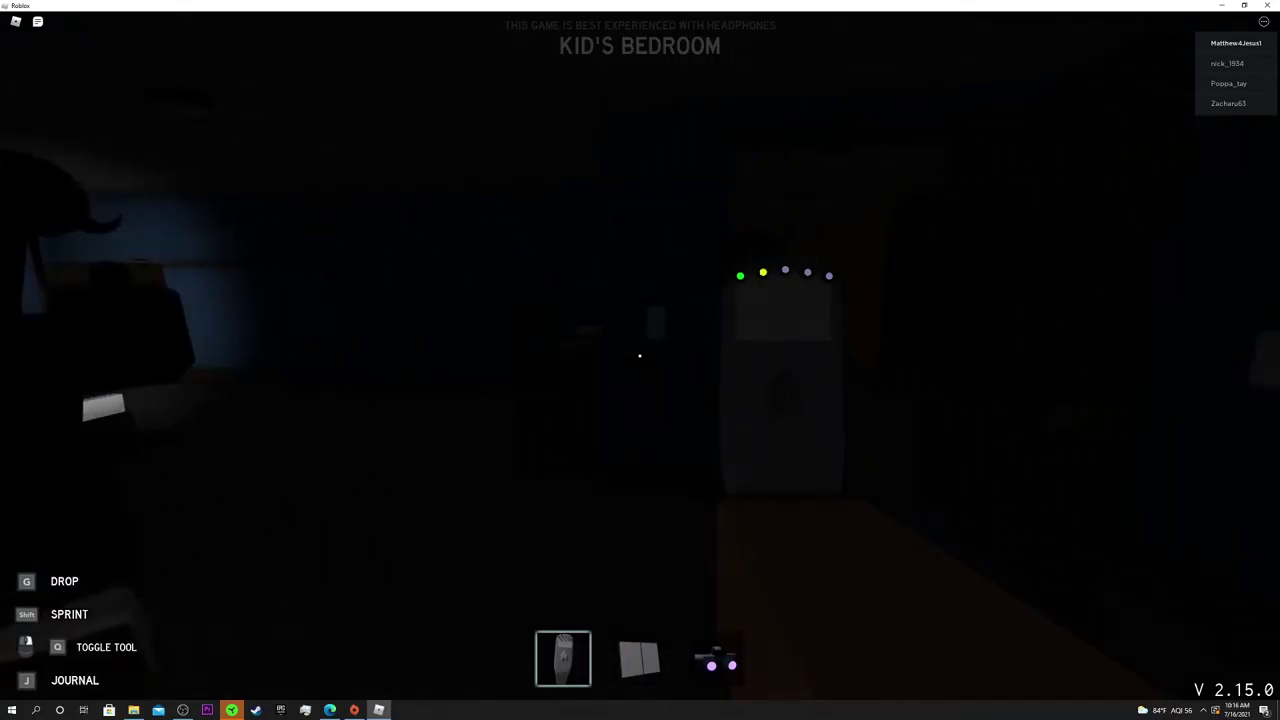
{"action": "key", "text": "2"}
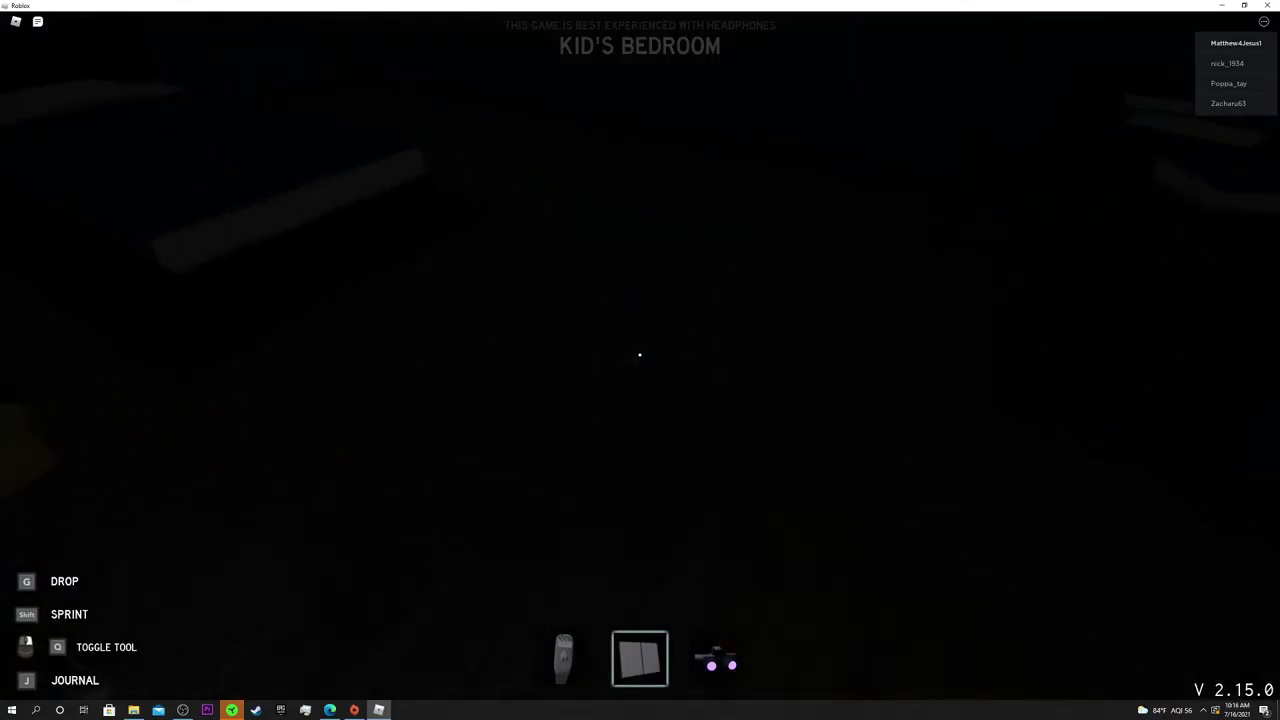
{"action": "left_click", "coordinate": [640, 355]}
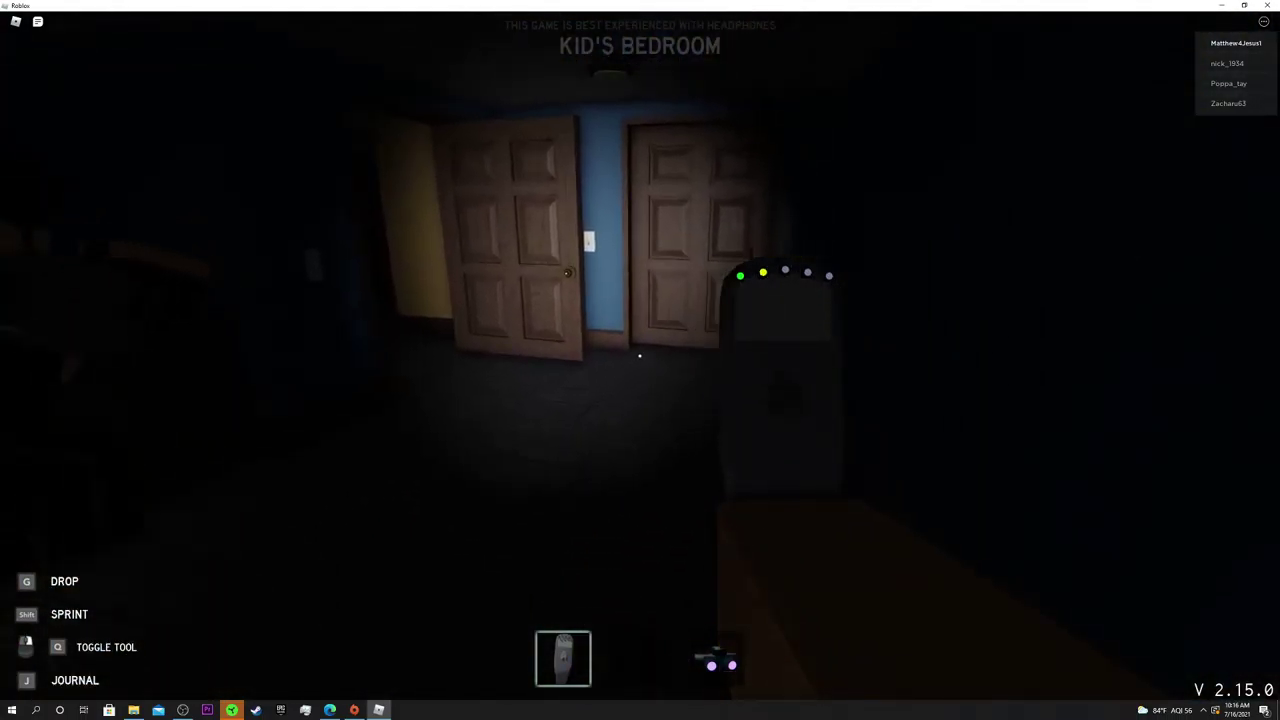
{"action": "key", "text": "j"}
{"action": "left_click", "coordinate": [787, 208]}
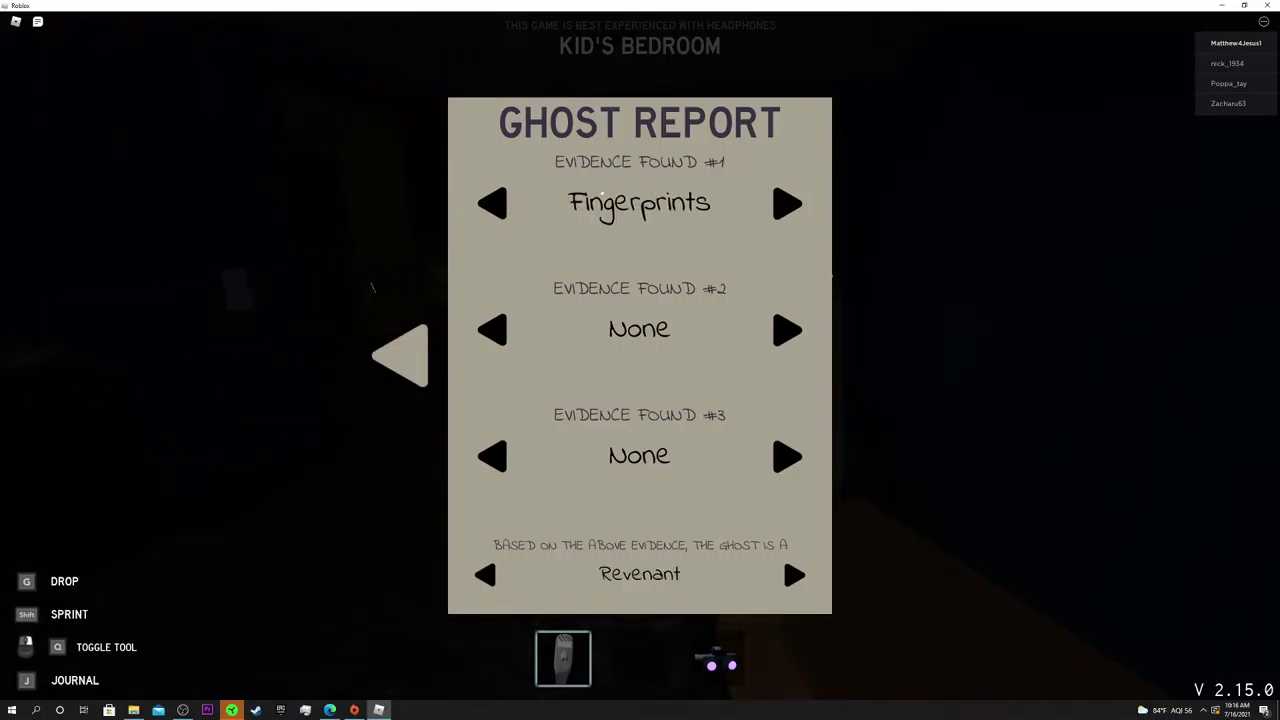
Set Ghost Report evidence #1 to Freezing Temperature, then briefly swap between UV and EMF
{"action": "left_click", "coordinate": [795, 207]}
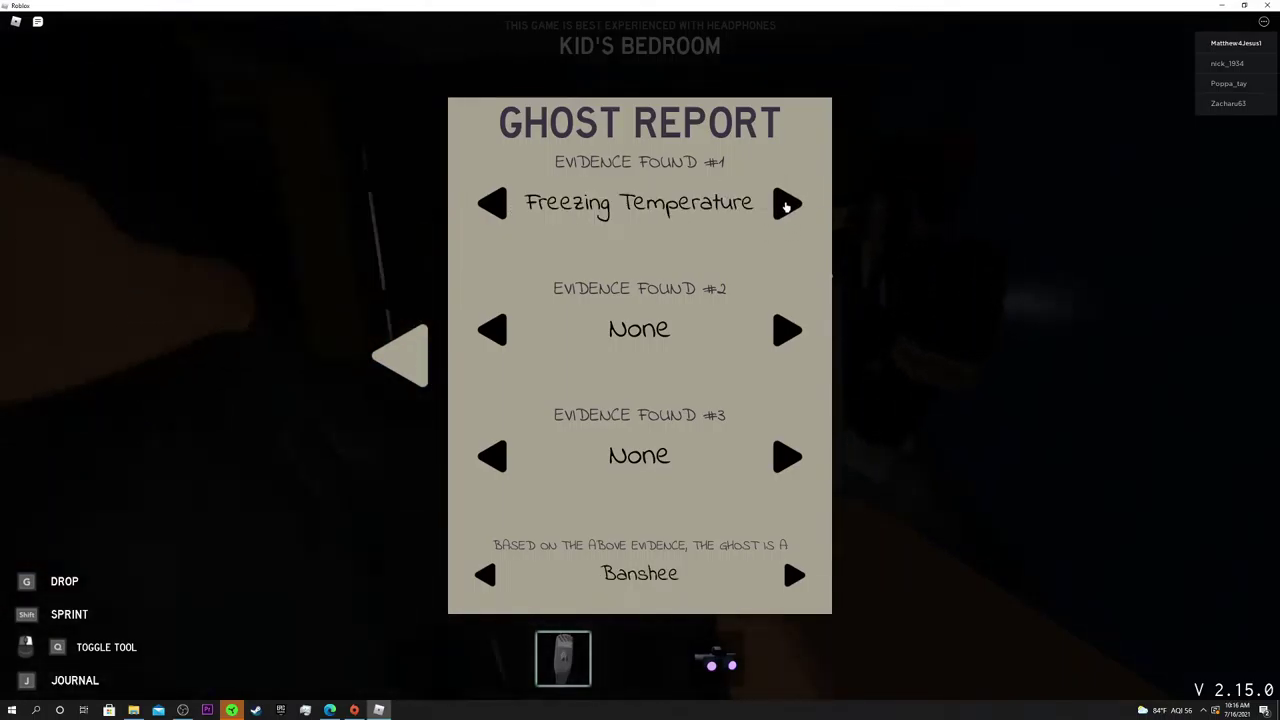
{"action": "key", "text": "j"}
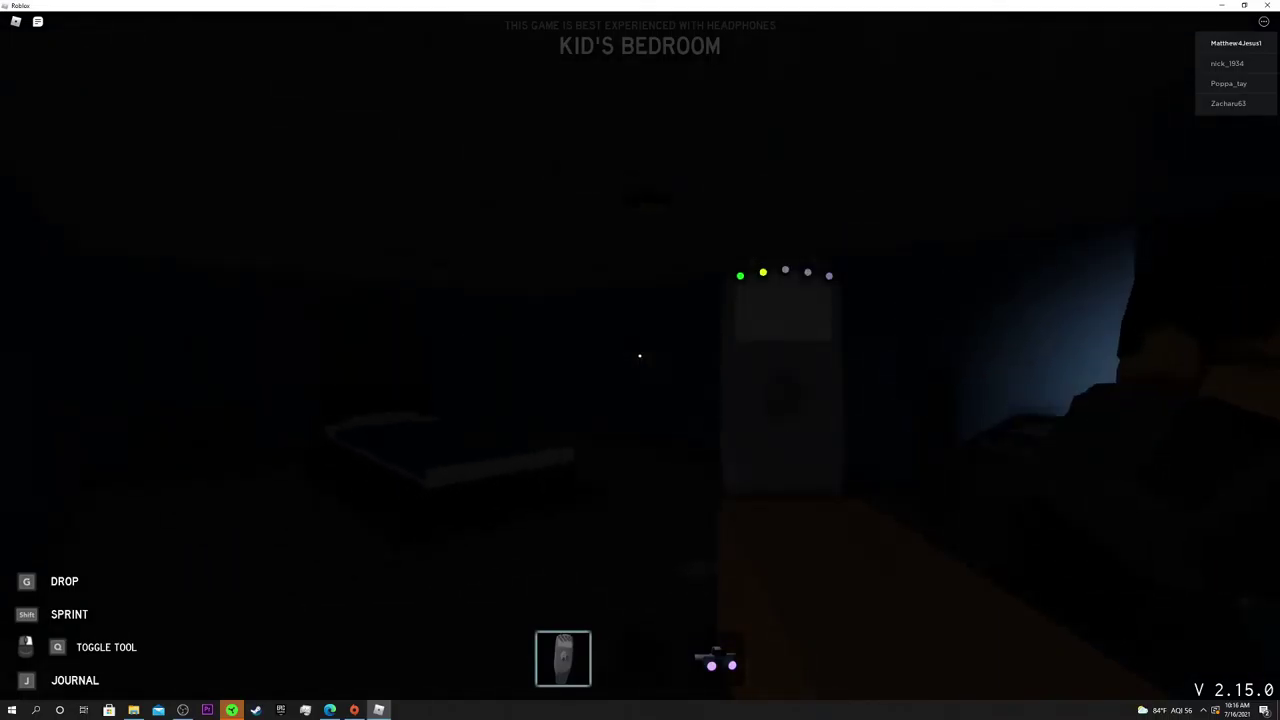
{"action": "key", "text": "2"}
{"action": "key", "text": "1"}
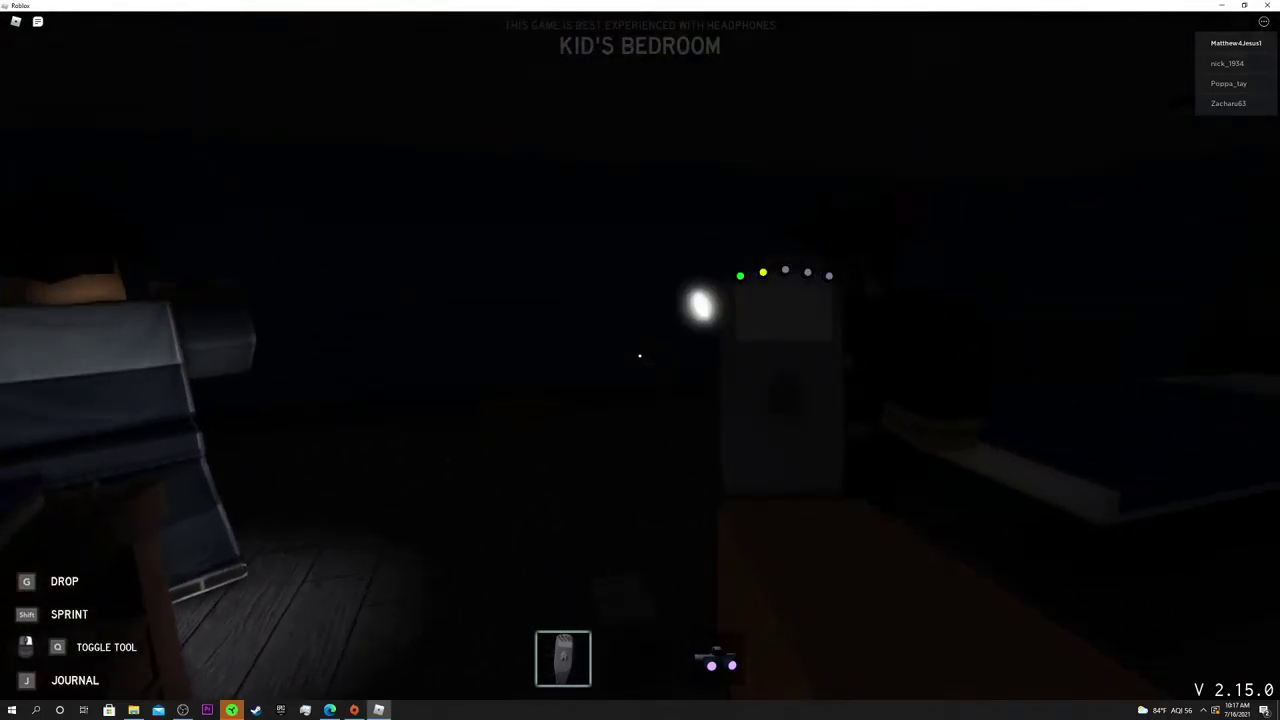
Set evidence #2 to Spirit Box so the report names a Demon, then close it
{"action": "key", "text": "j"}
{"action": "left_click", "coordinate": [779, 327]}
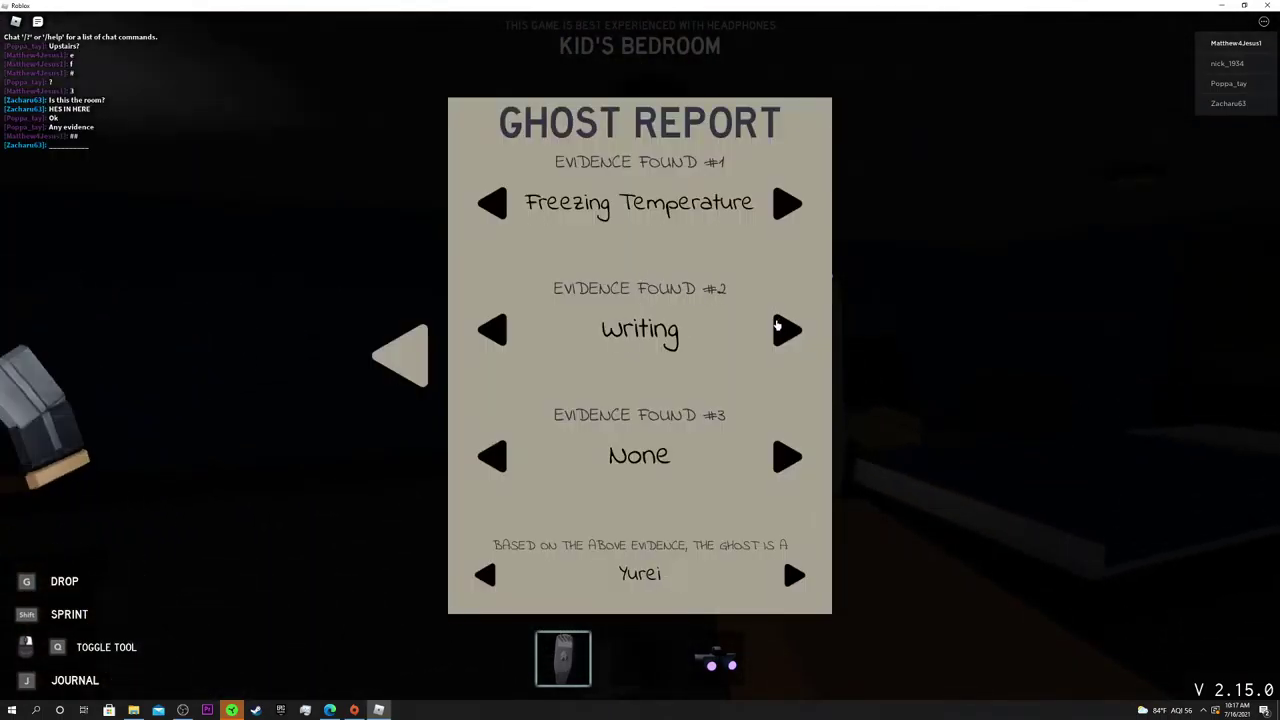
{"action": "left_click", "coordinate": [778, 326]}
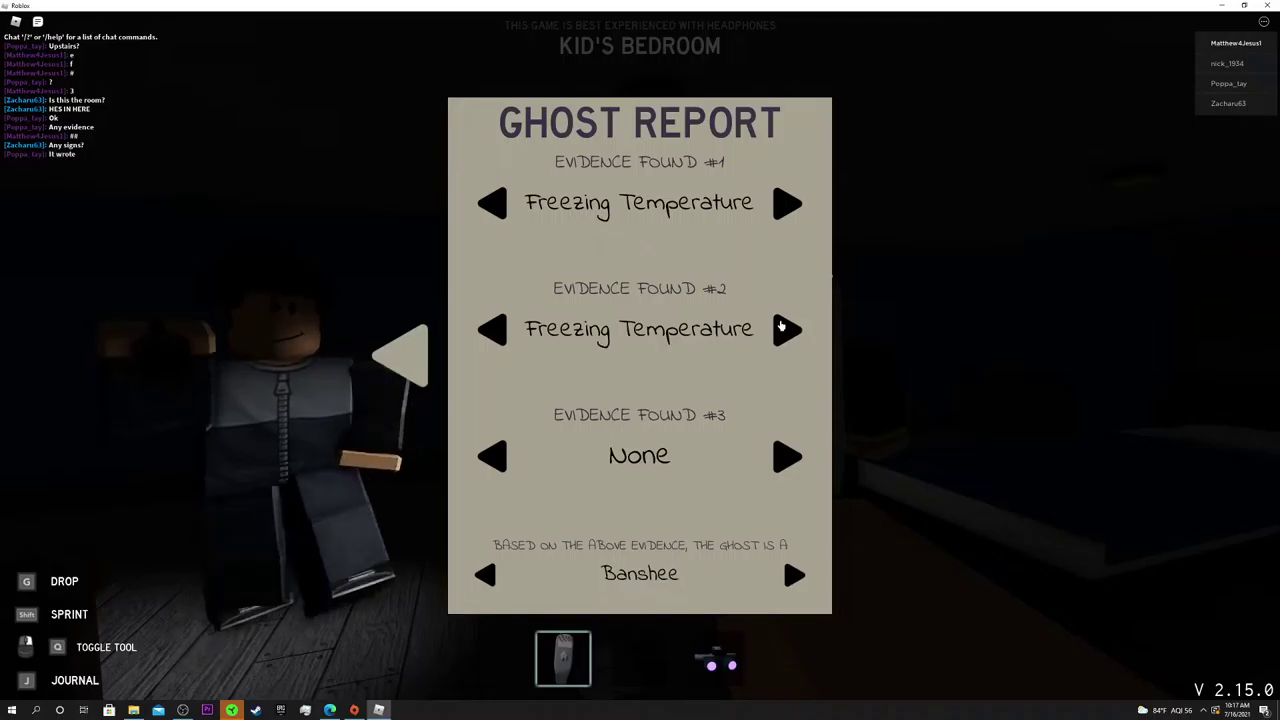
{"action": "left_click", "coordinate": [781, 327]}
{"action": "left_click", "coordinate": [782, 327]}
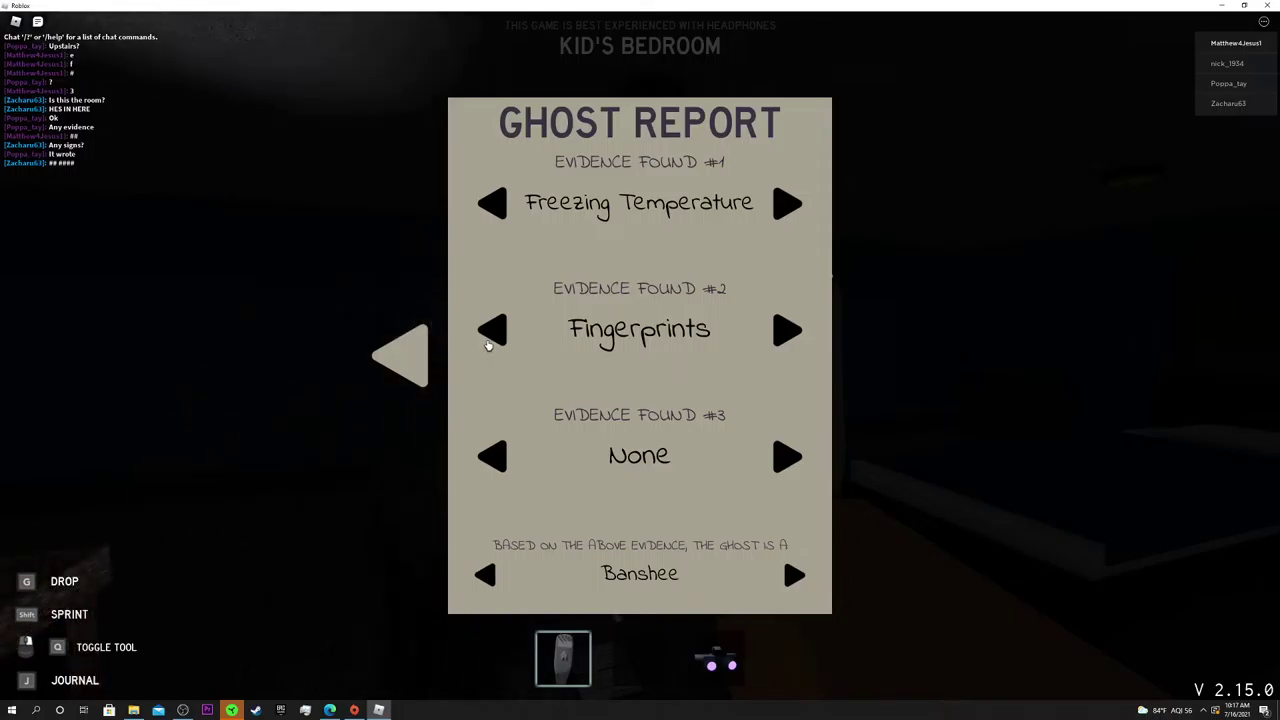
{"action": "left_click", "coordinate": [490, 340]}
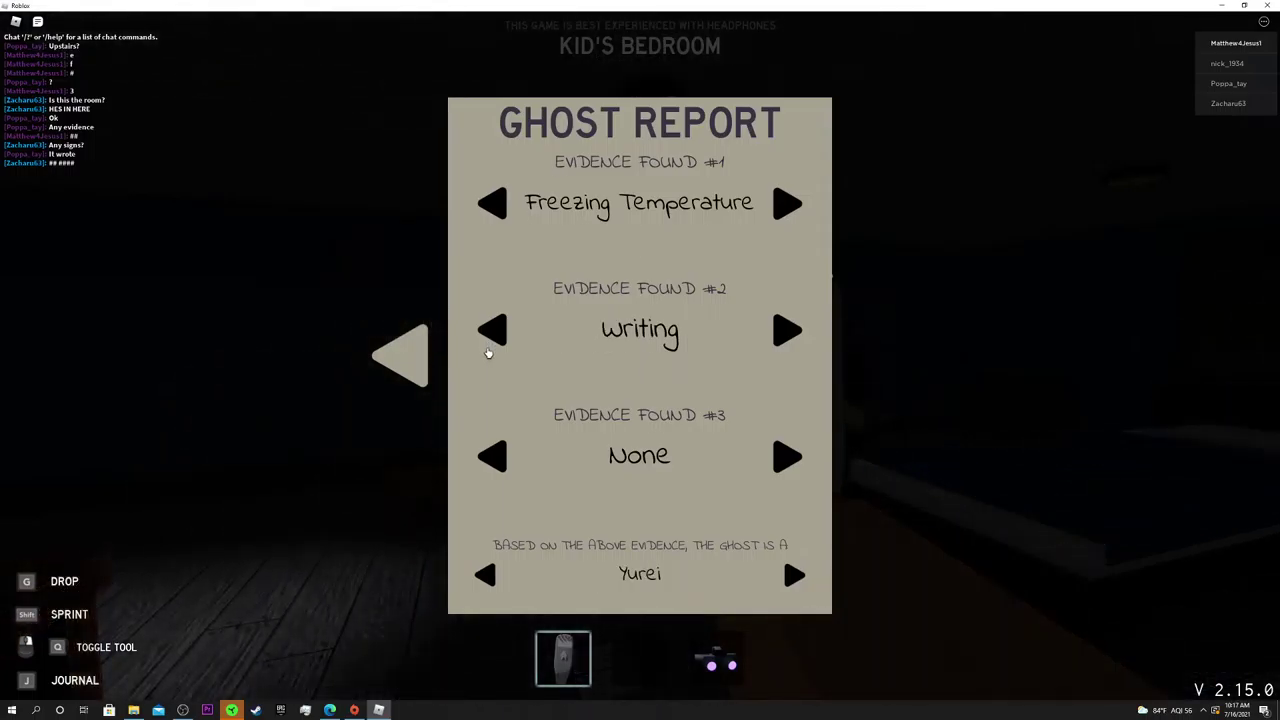
{"action": "left_click", "coordinate": [493, 333]}
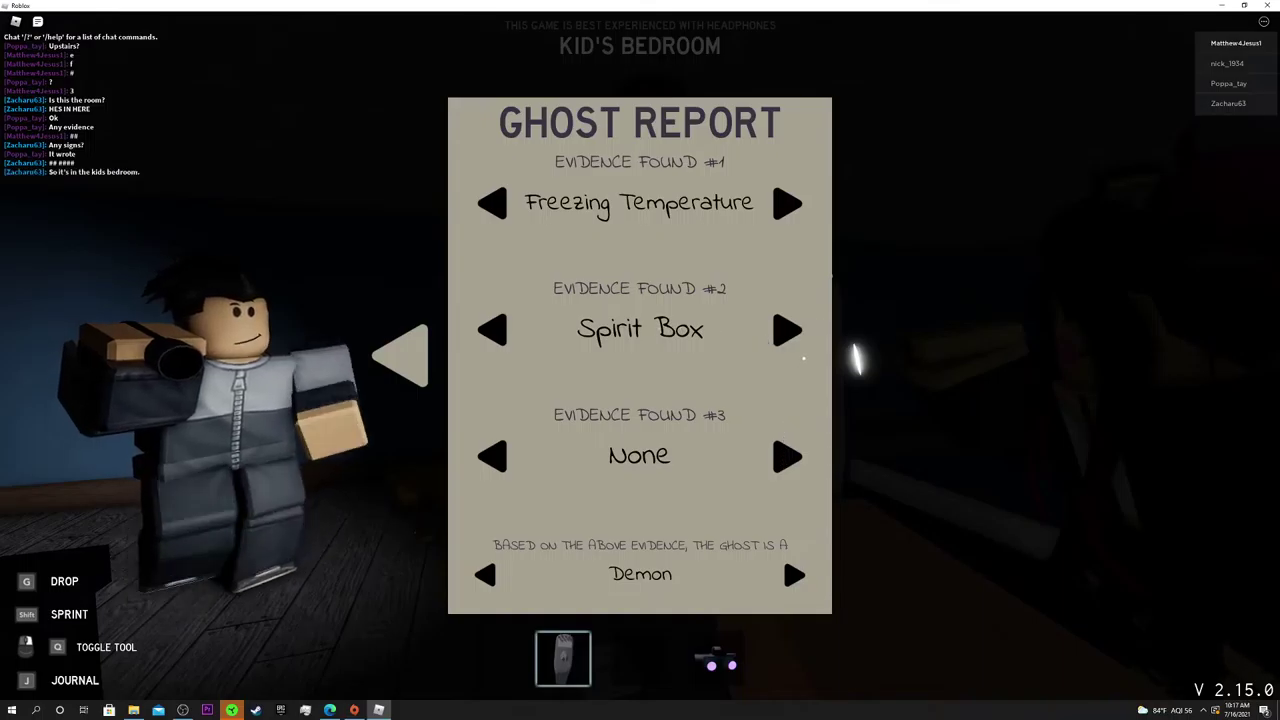
{"action": "key", "text": "j"}
{"action": "key", "text": "2"}
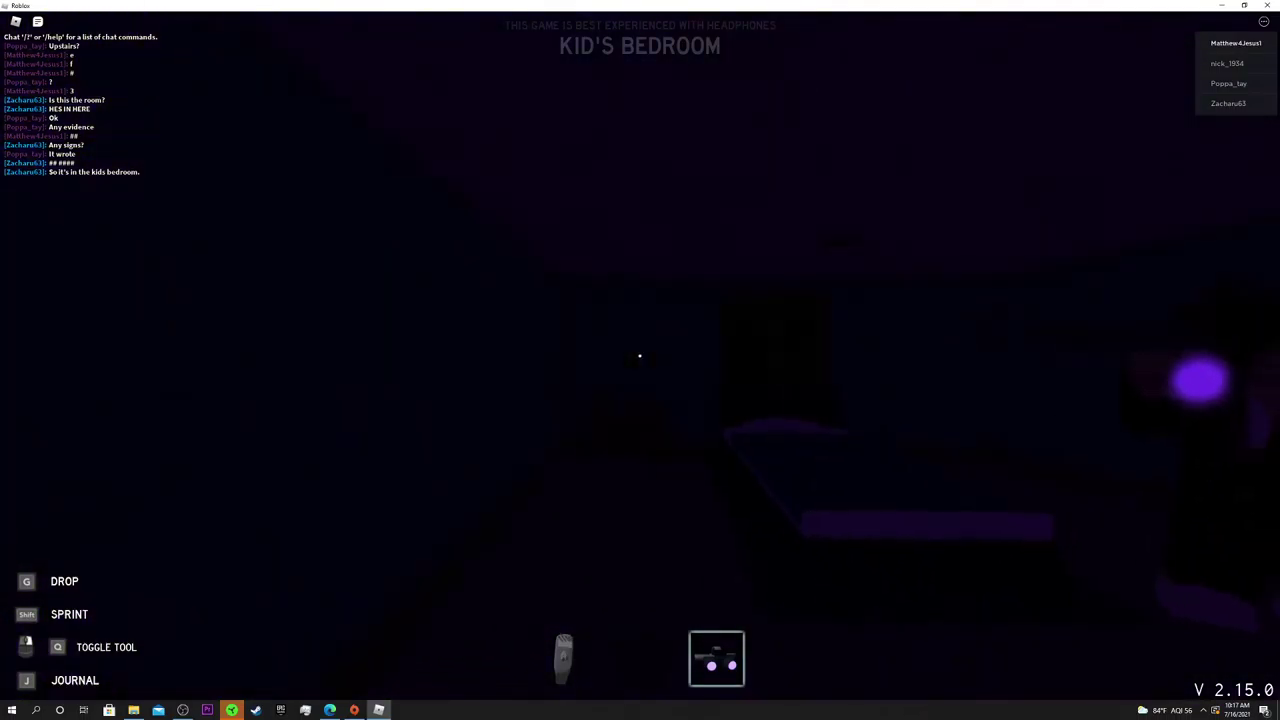
Walk from the kid's bedroom through the Living Room to the Kitchen, swapping EMF and UV
{"action": "key", "text": "1"}
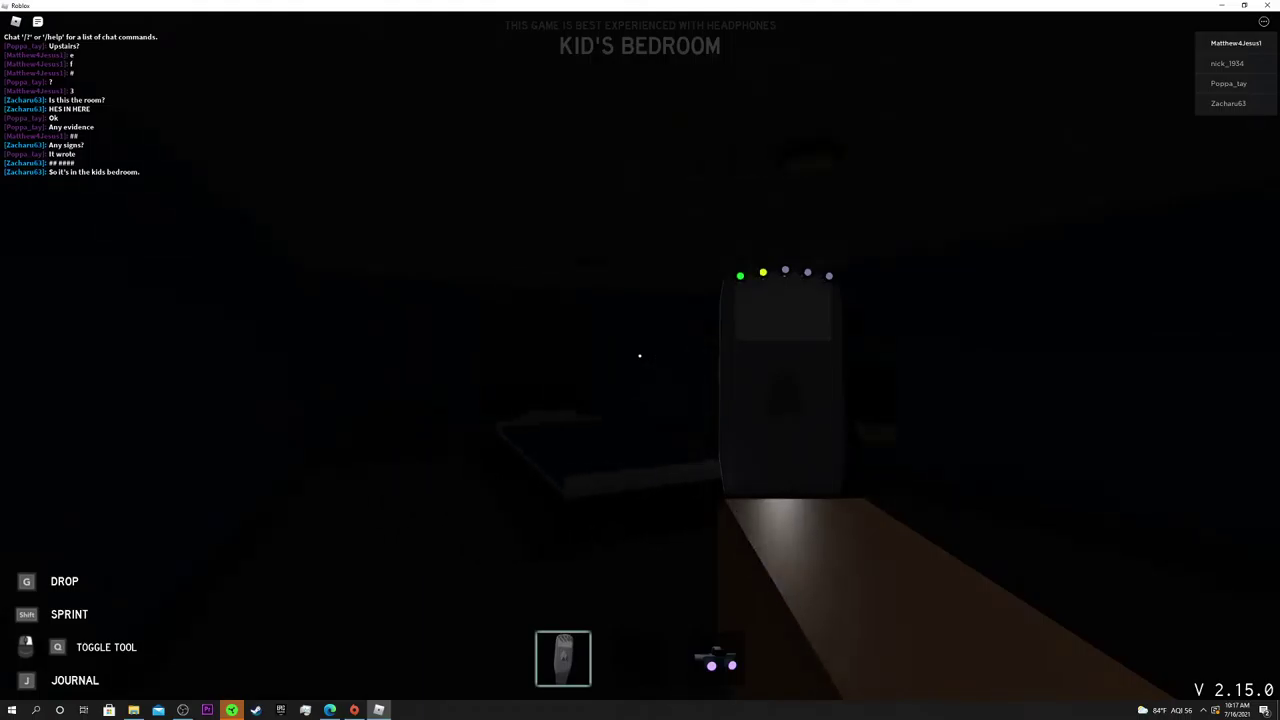
{"action": "key", "text": "2"}
{"action": "key", "text": "1"}
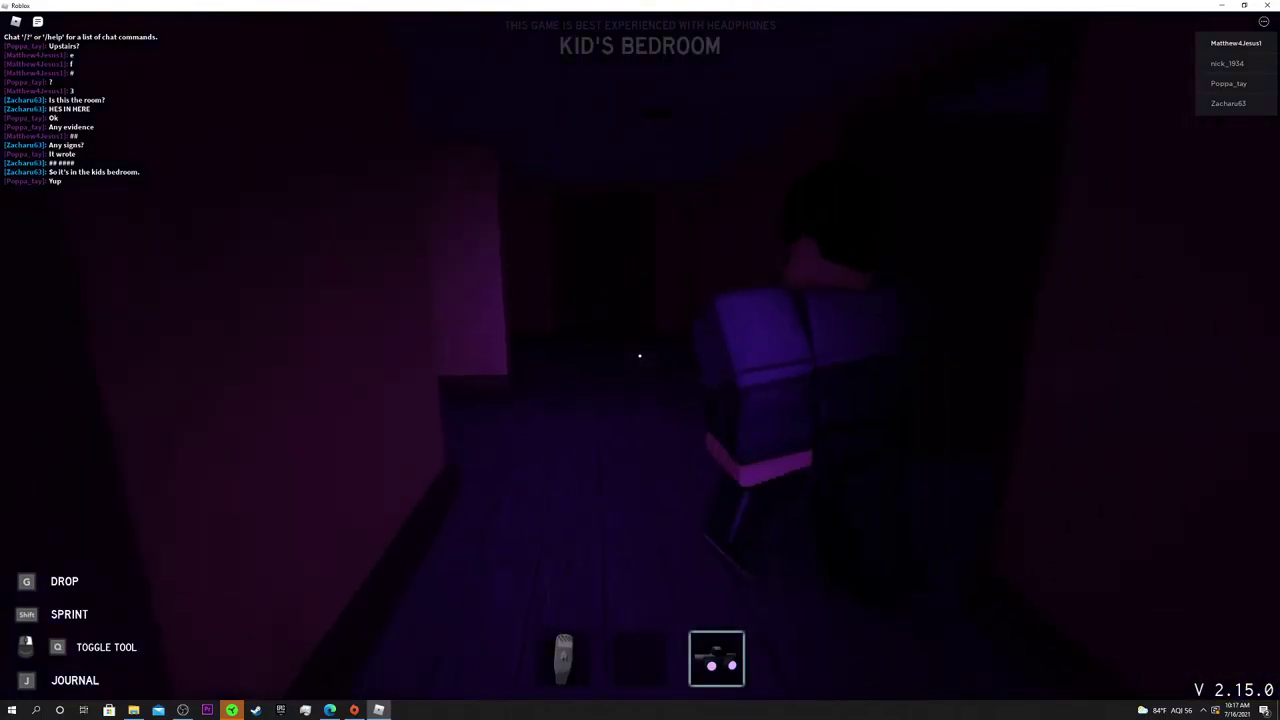
{"action": "key", "text": "1"}
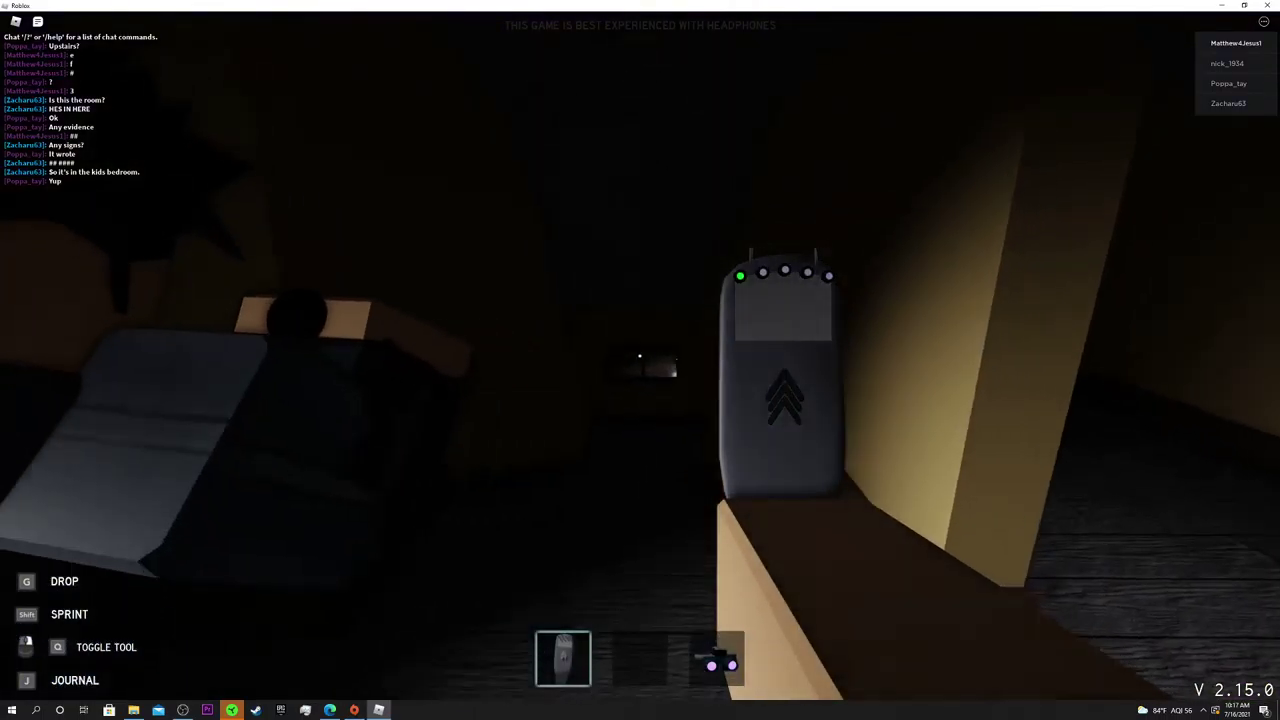
{"action": "key", "text": "3"}
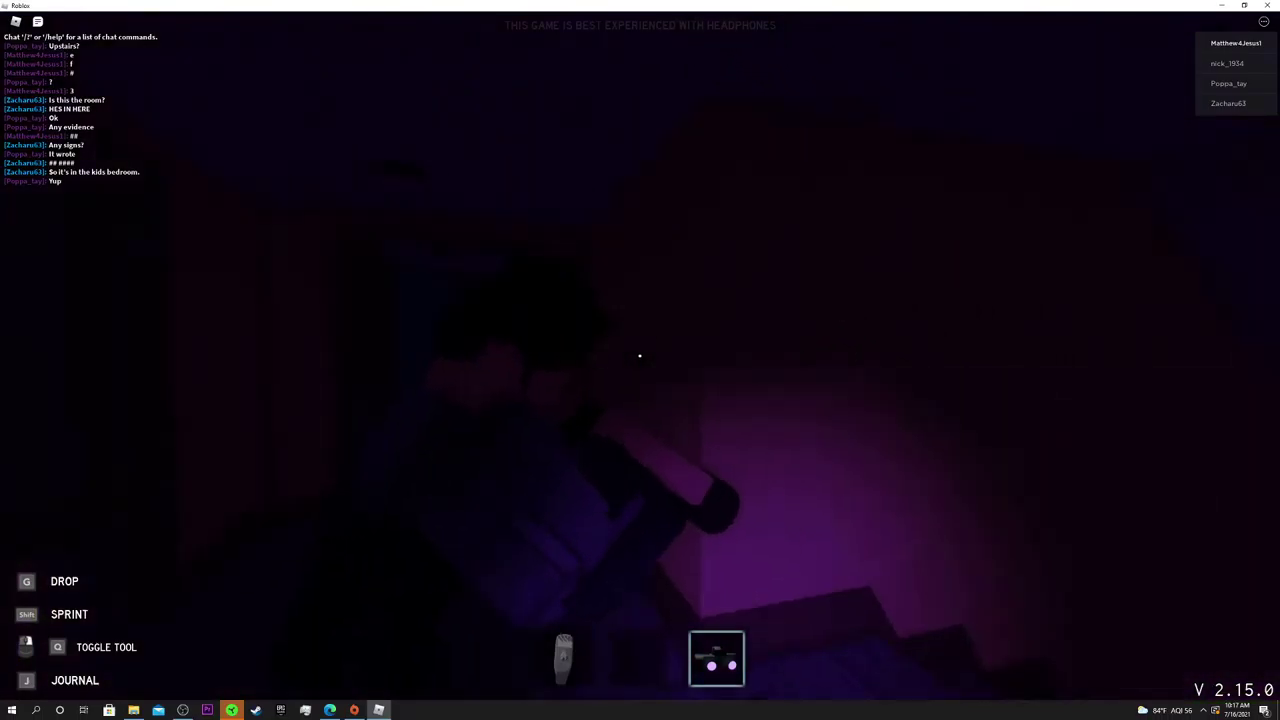
{"action": "key", "text": "1"}
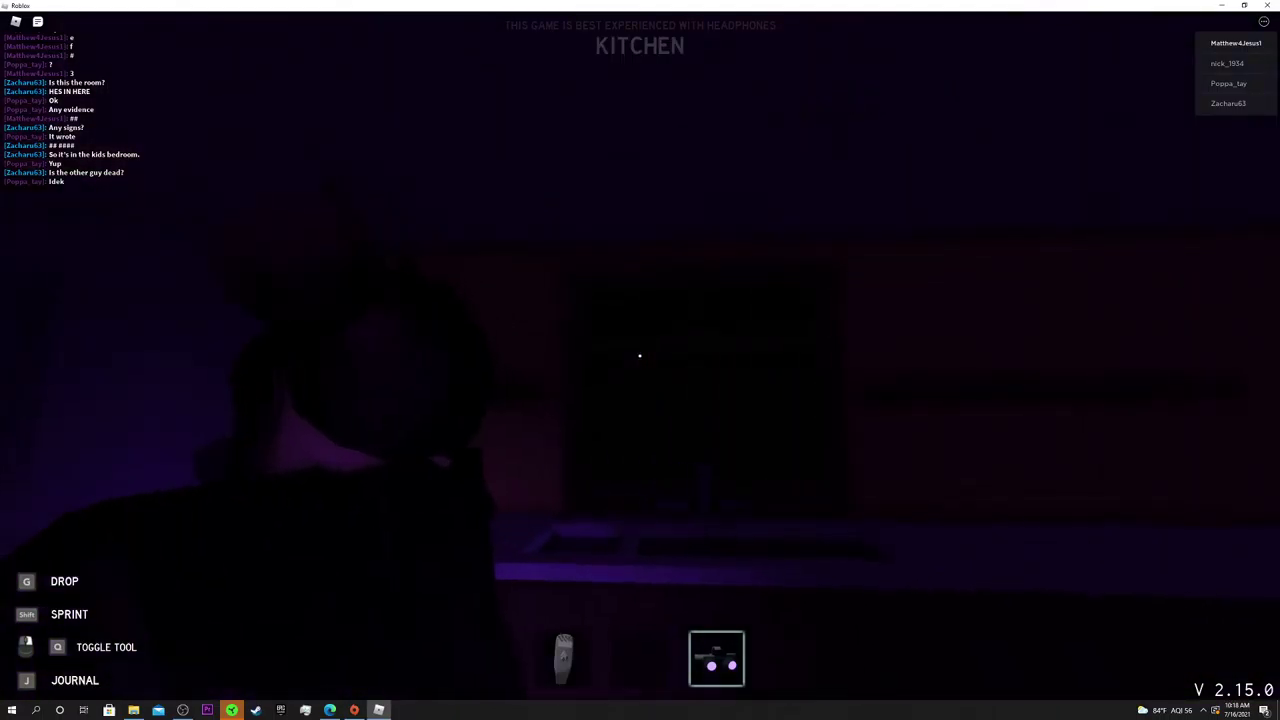
Walk from the kitchen down the hallway, toggling the UV light and EMF reader
{"action": "key", "text": "2"}
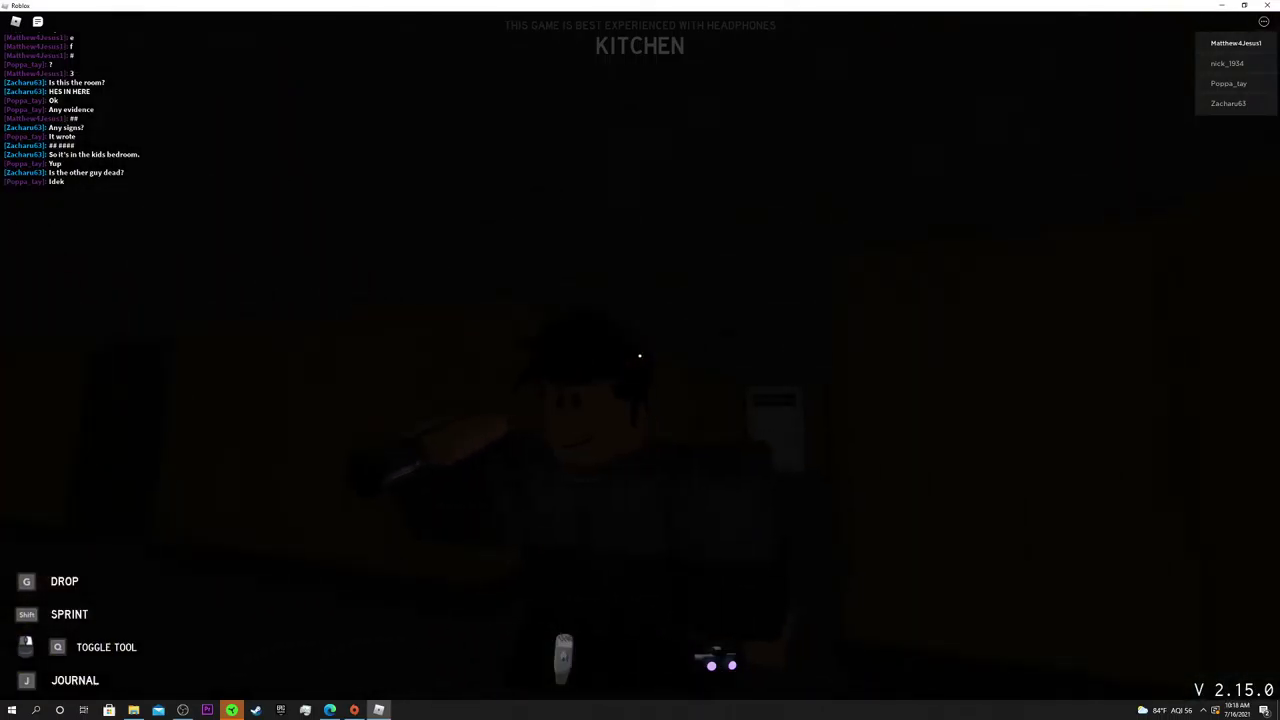
{"action": "key", "text": "2"}
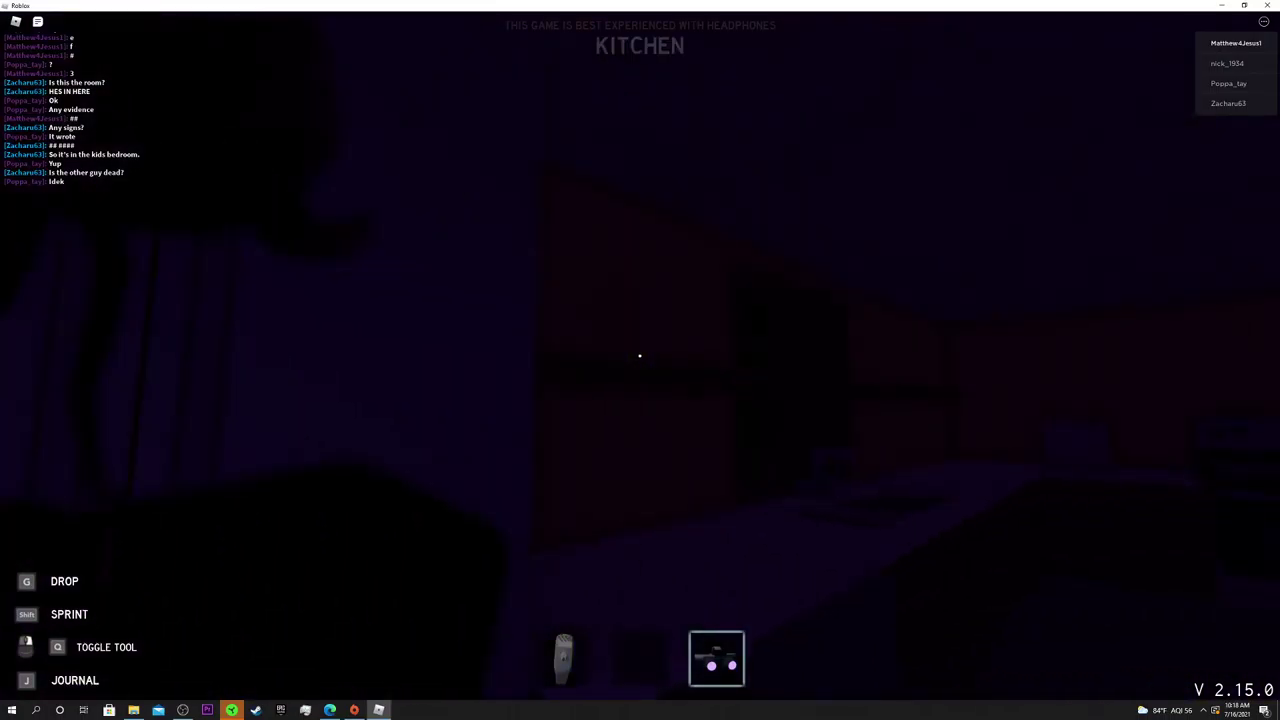
{"action": "key", "text": "2"}
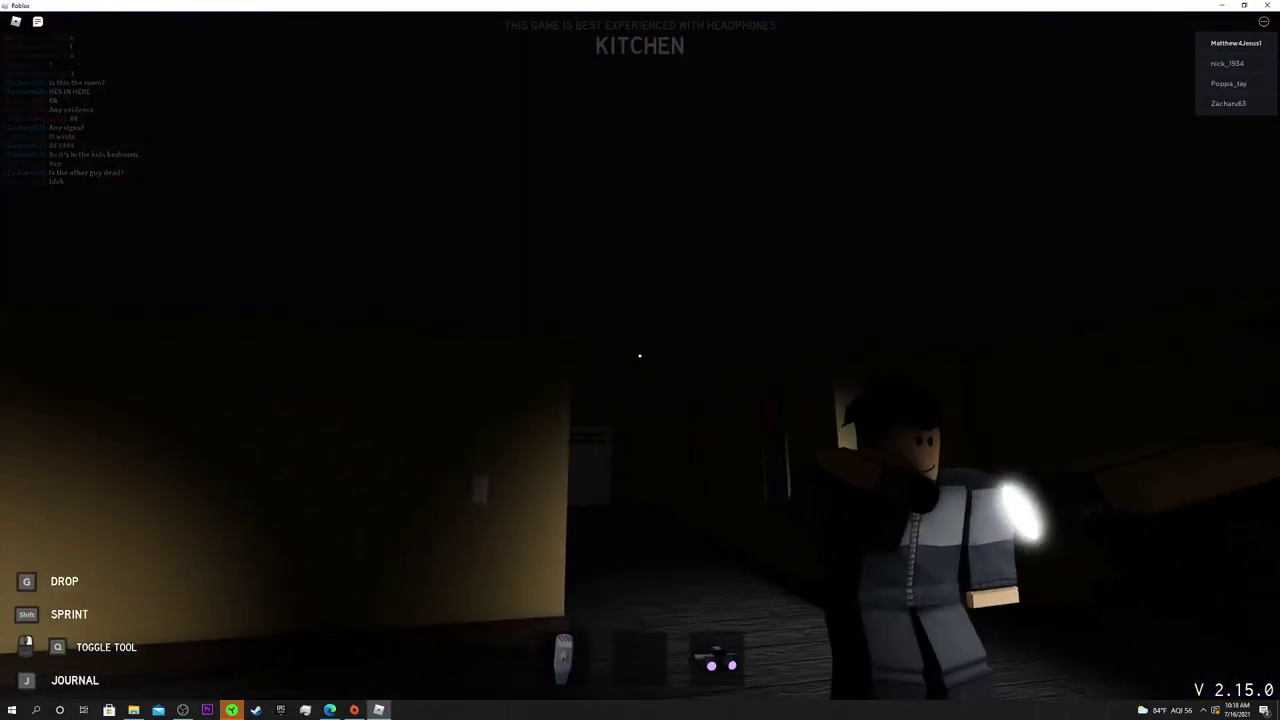
{"action": "key", "text": "1"}
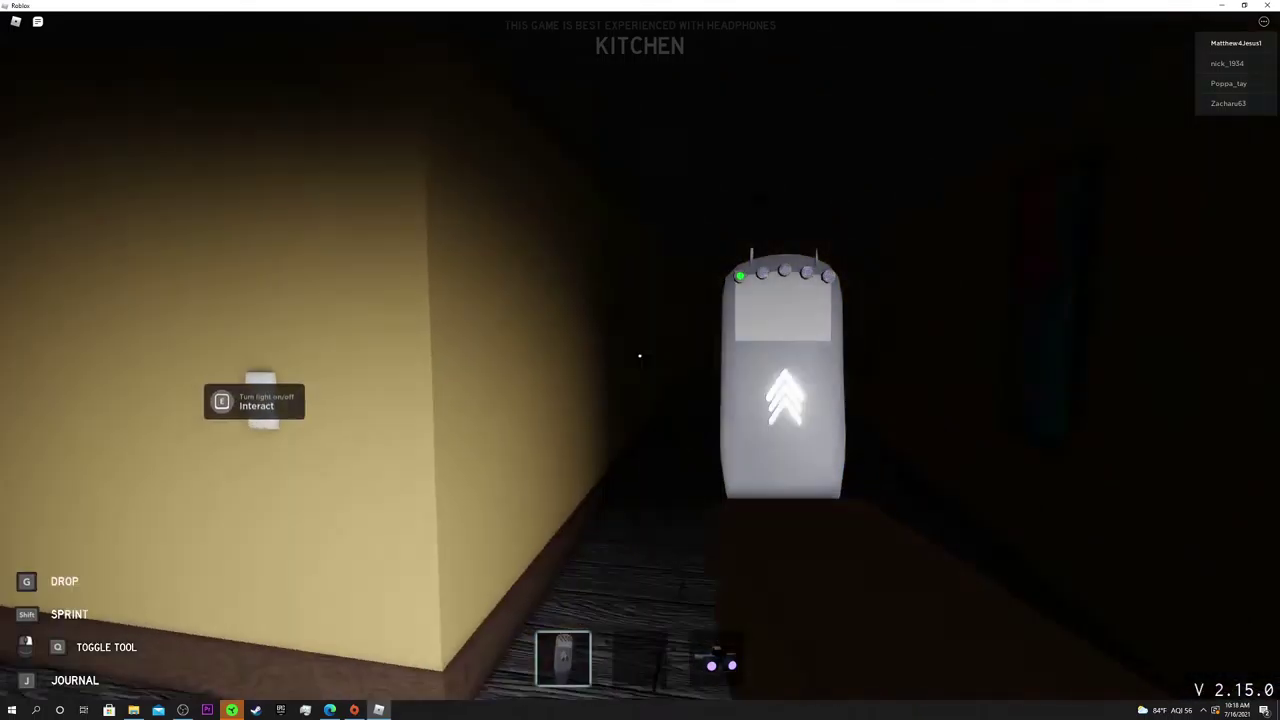
{"action": "key", "text": "2"}
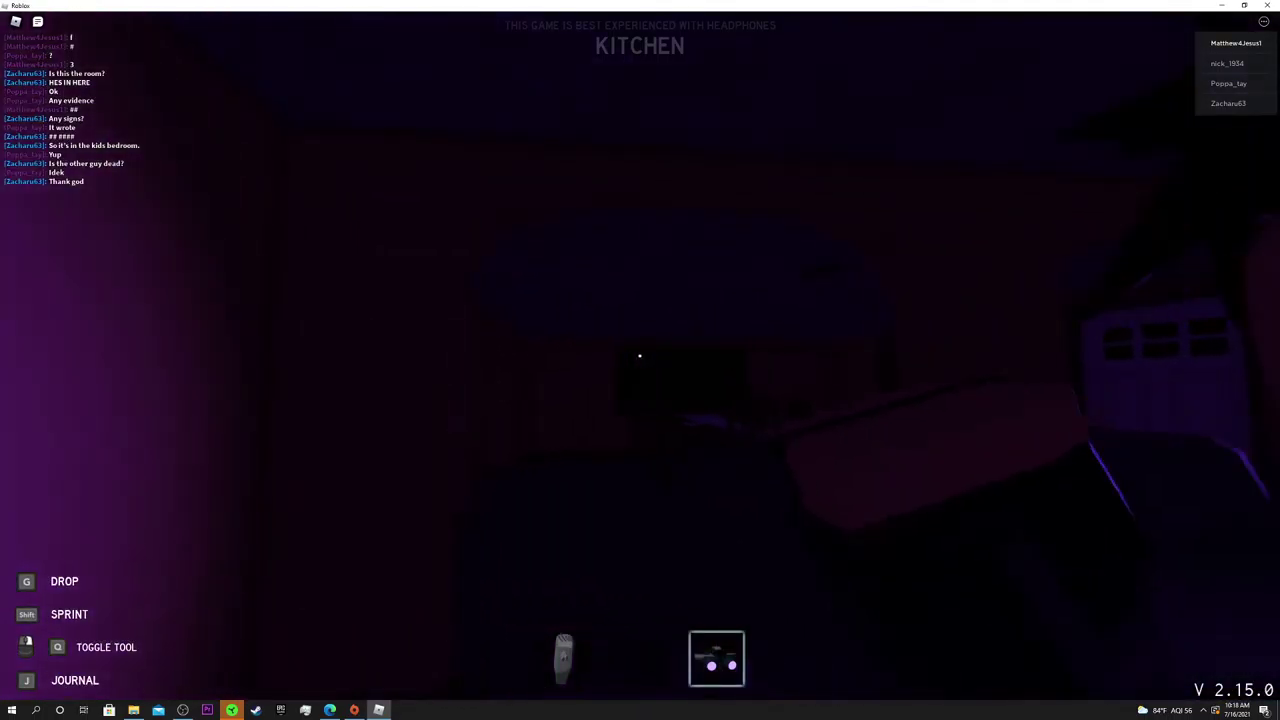
{"action": "key", "text": "w"}
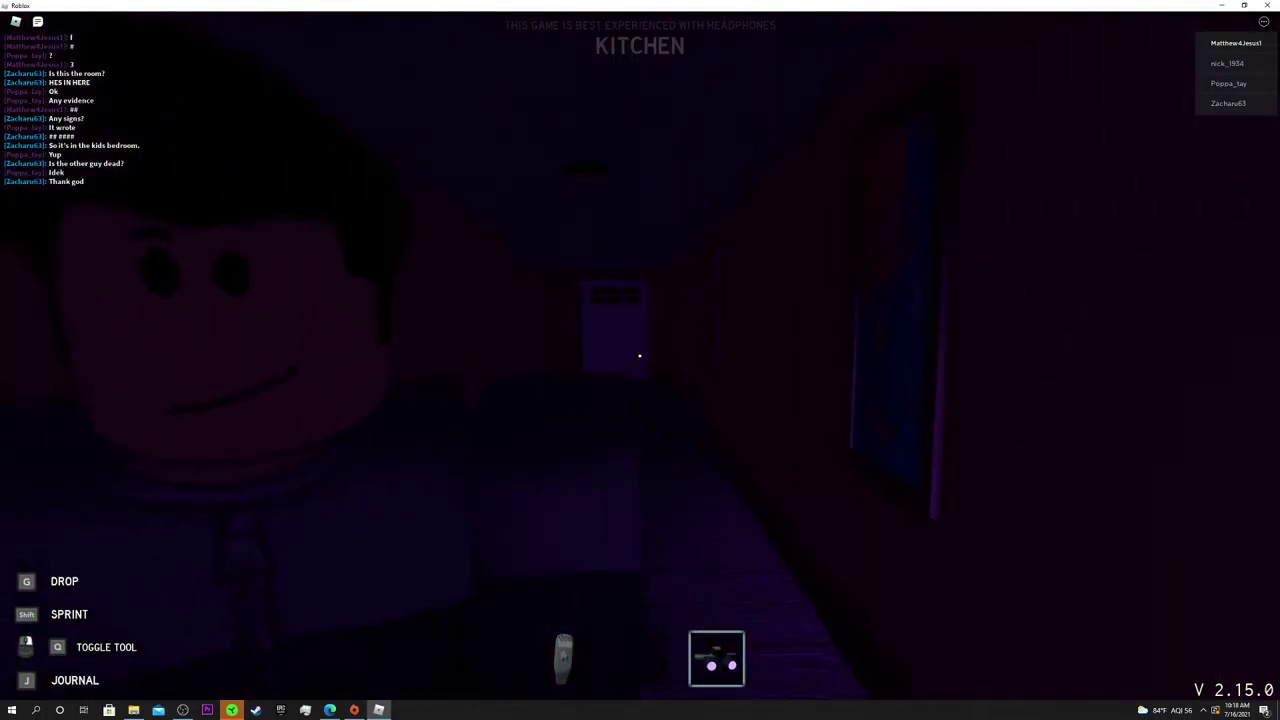
{"action": "key", "text": "q"}
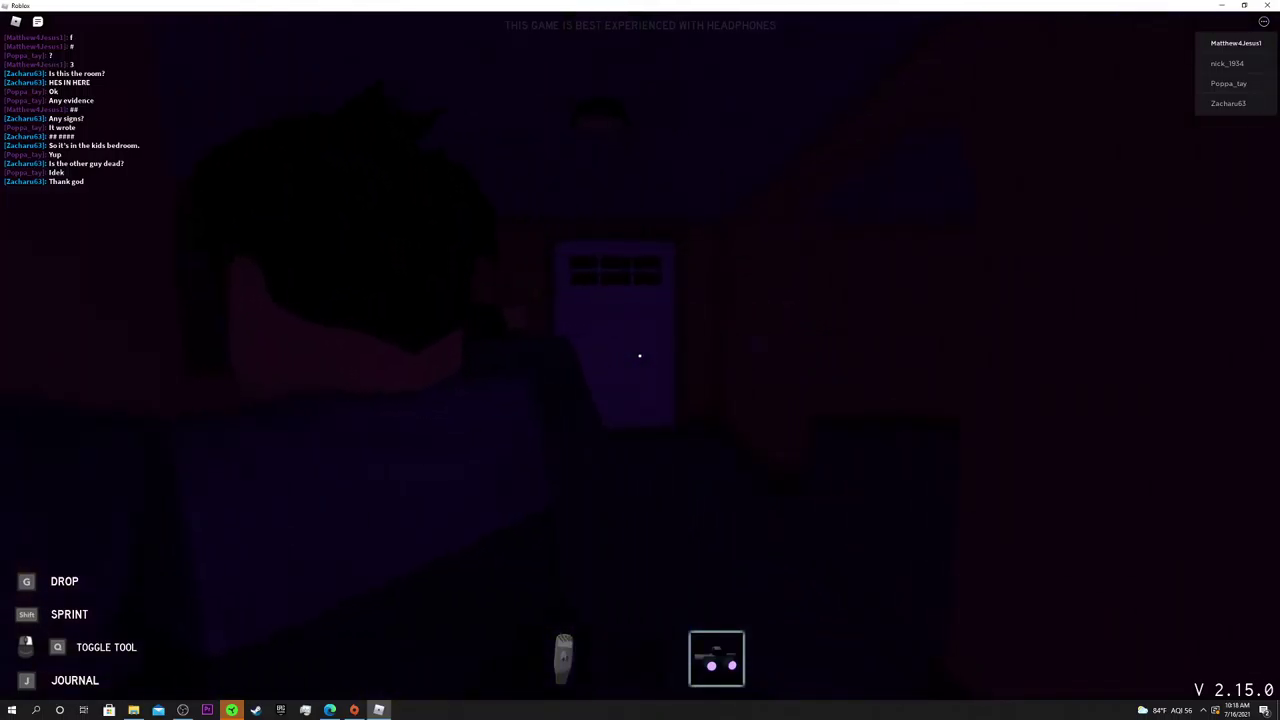
{"action": "key", "text": "w"}
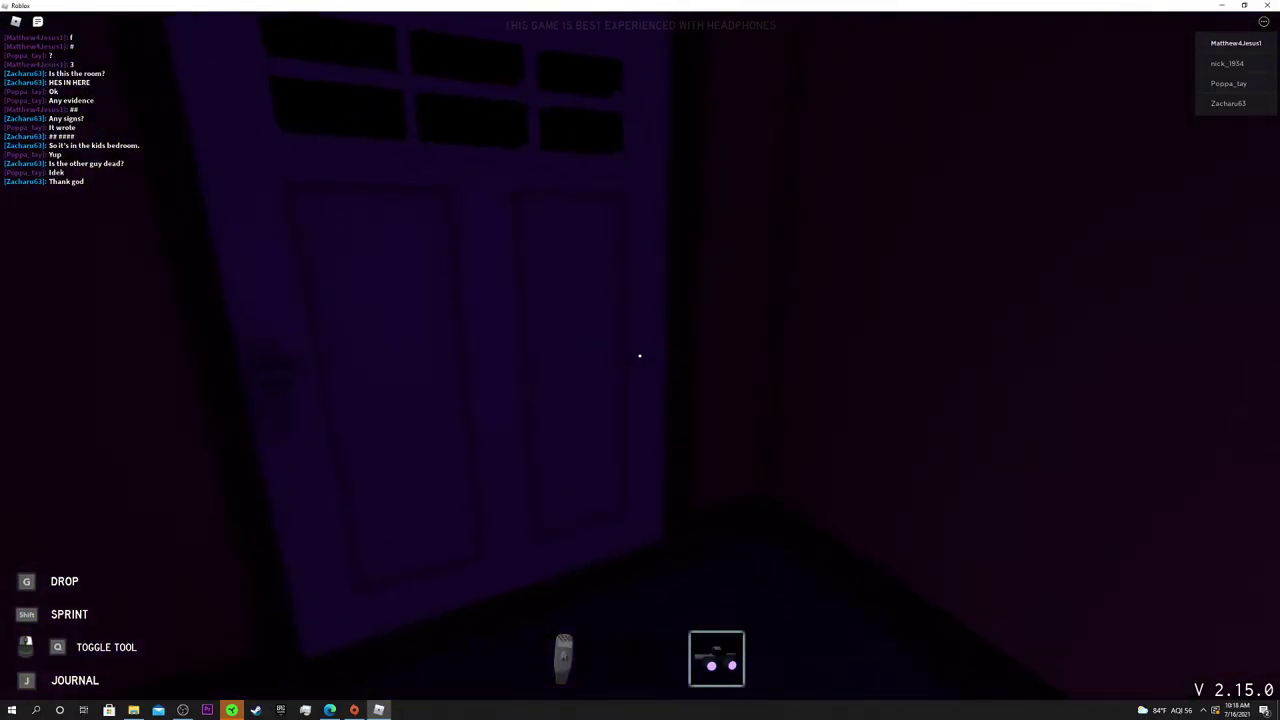
Send 'brb' in chat and continue down the hallway with the UV light on
{"action": "key", "text": "q"}
{"action": "key", "text": "slash"}
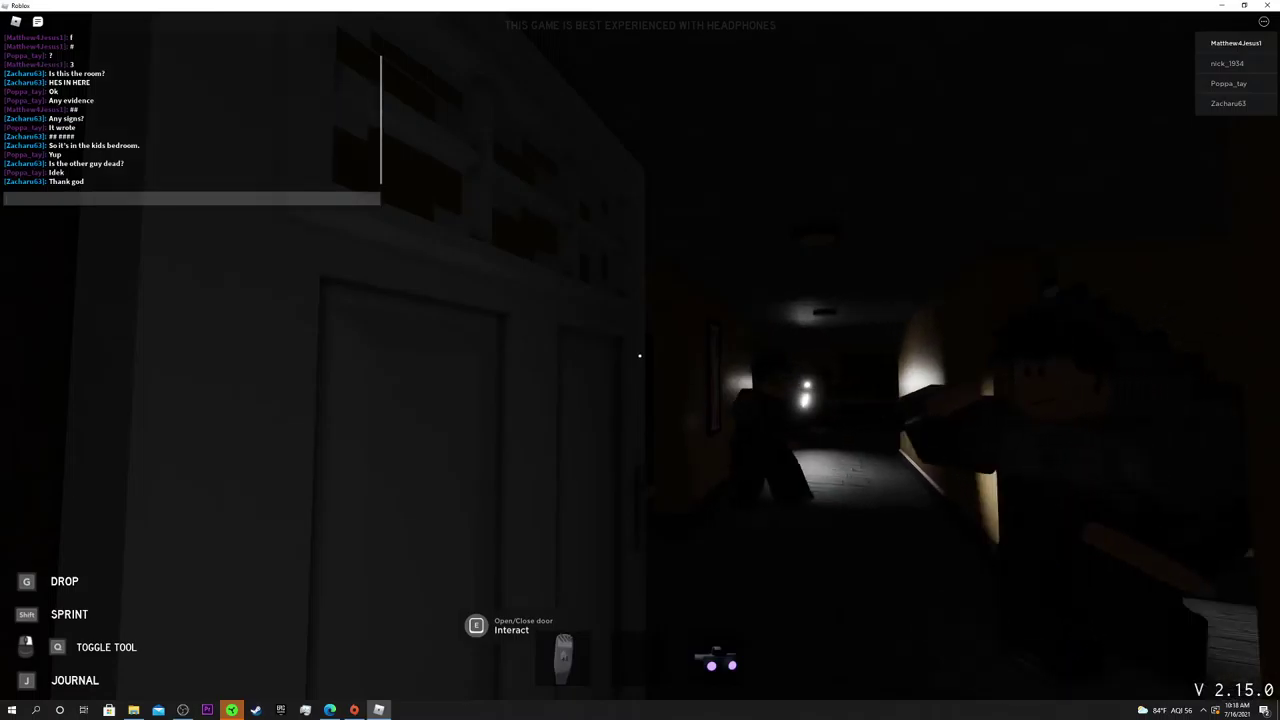
{"action": "type", "text": "brb"}
{"action": "key", "text": "Return"}
{"action": "key", "text": "w"}
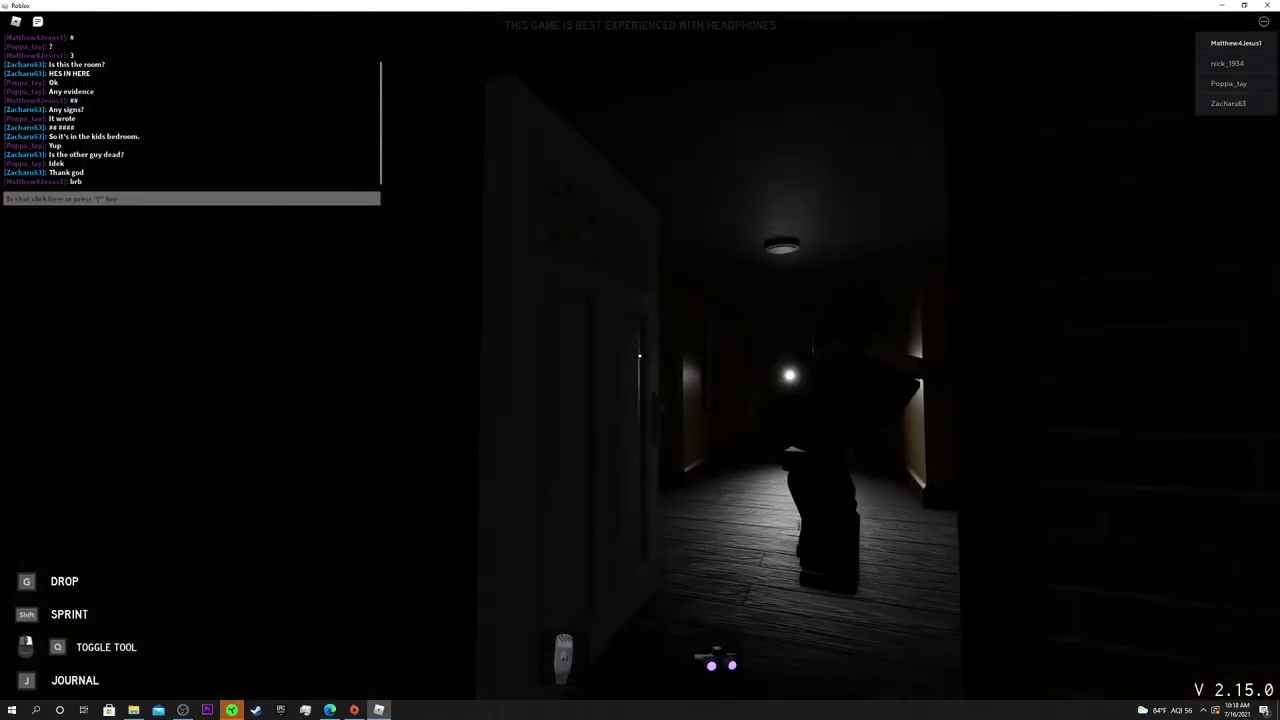
{"action": "key", "text": "q"}
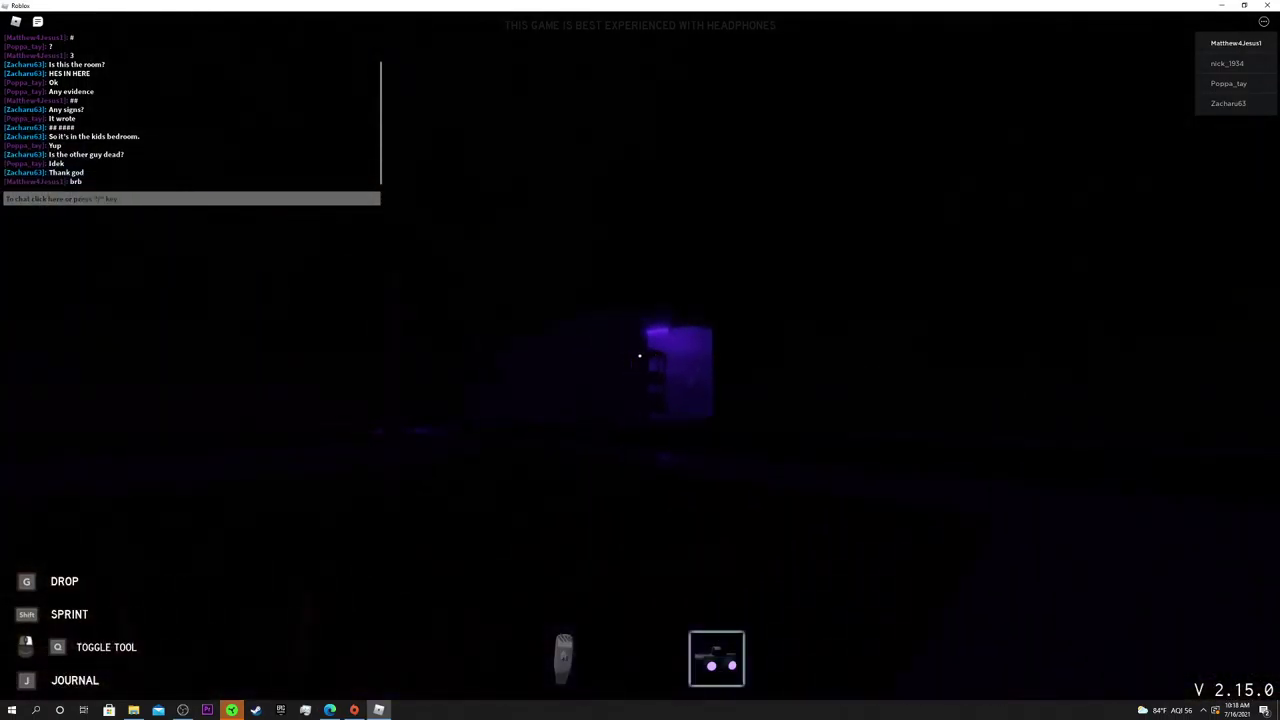
Enter the van, pick up the round white light, and equip it from slot 2
{"action": "key", "text": "q"}
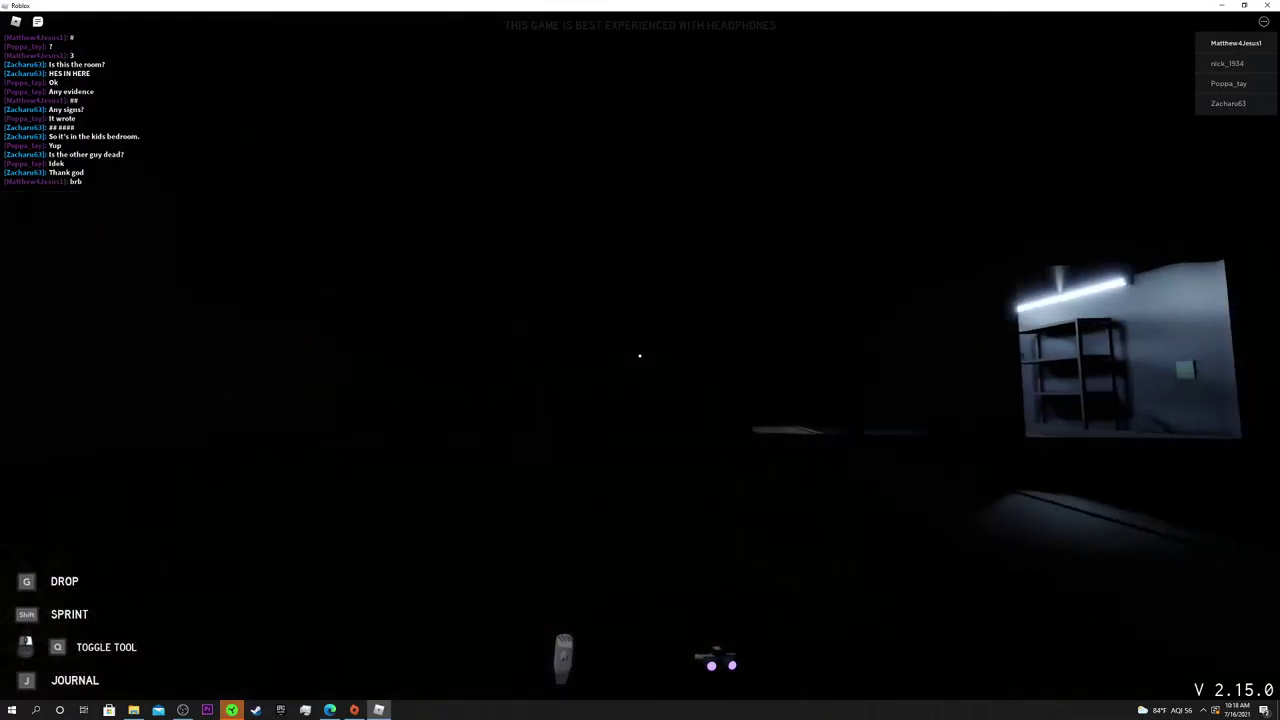
{"action": "key", "text": "w"}
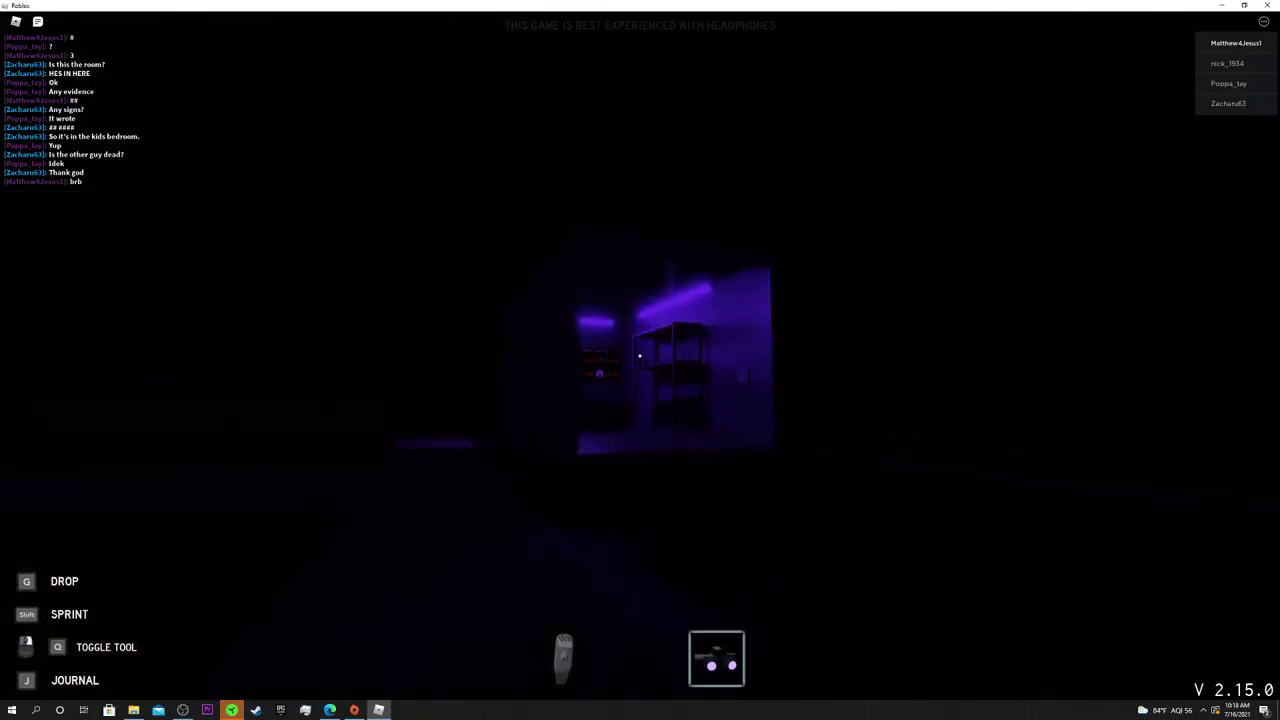
{"action": "key", "text": "q"}
{"action": "key", "text": "w"}
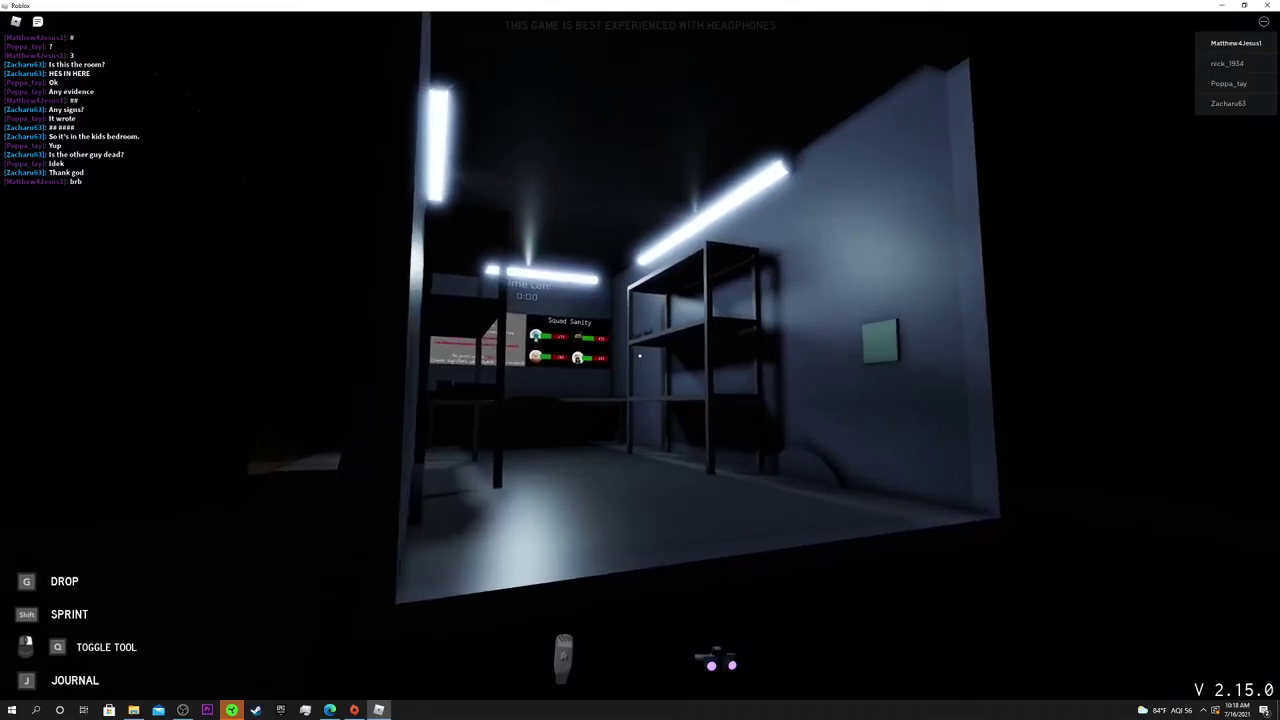
{"action": "key", "text": "w"}
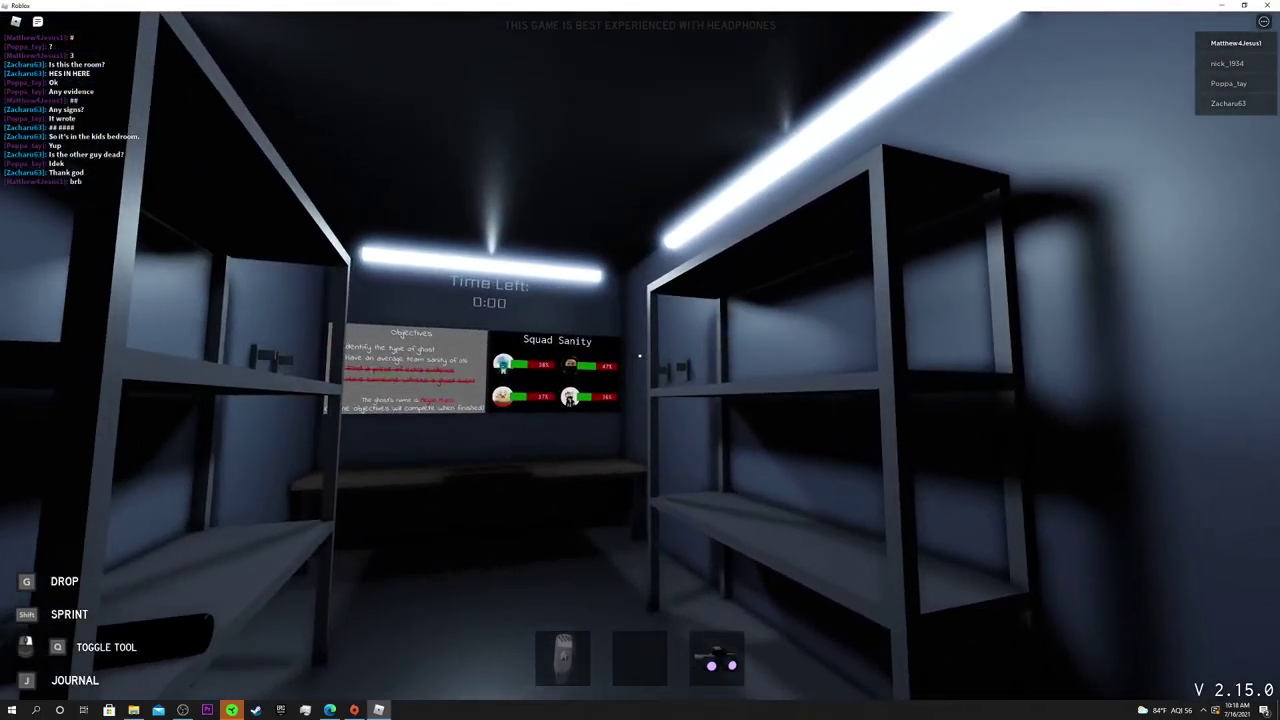
{"action": "key", "text": "w"}
{"action": "key", "text": "e"}
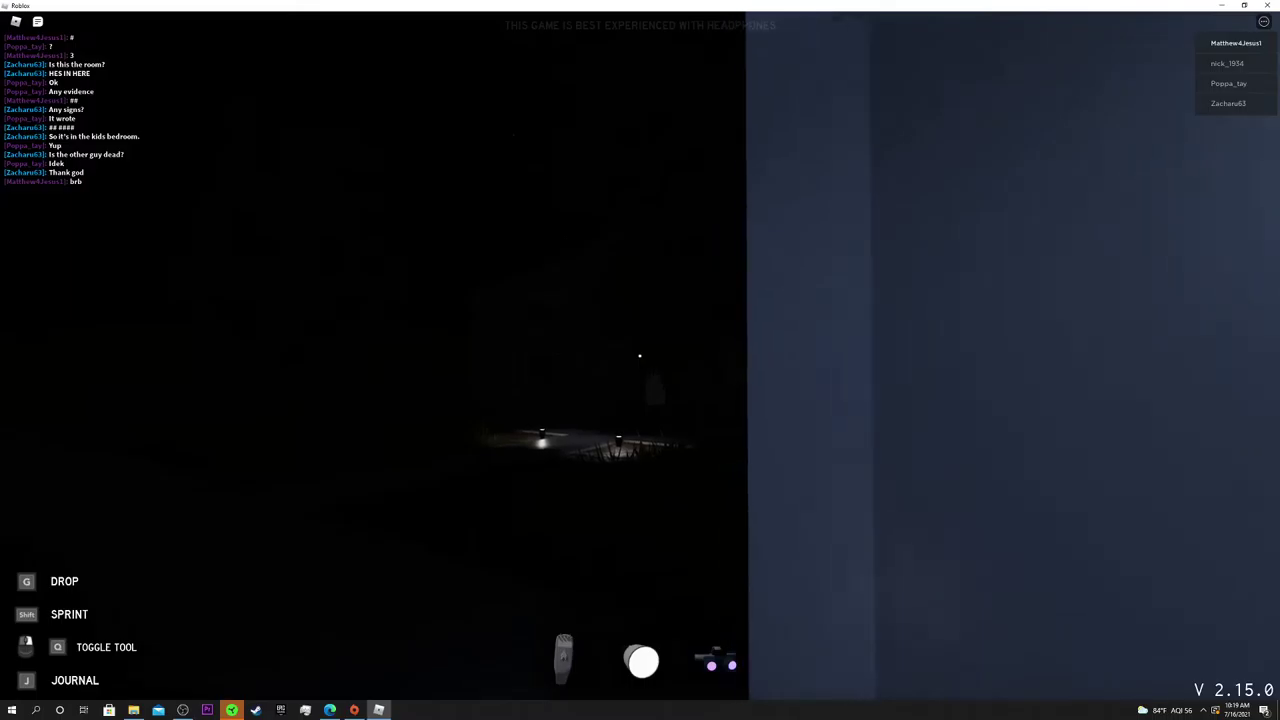
{"action": "key", "text": "2"}
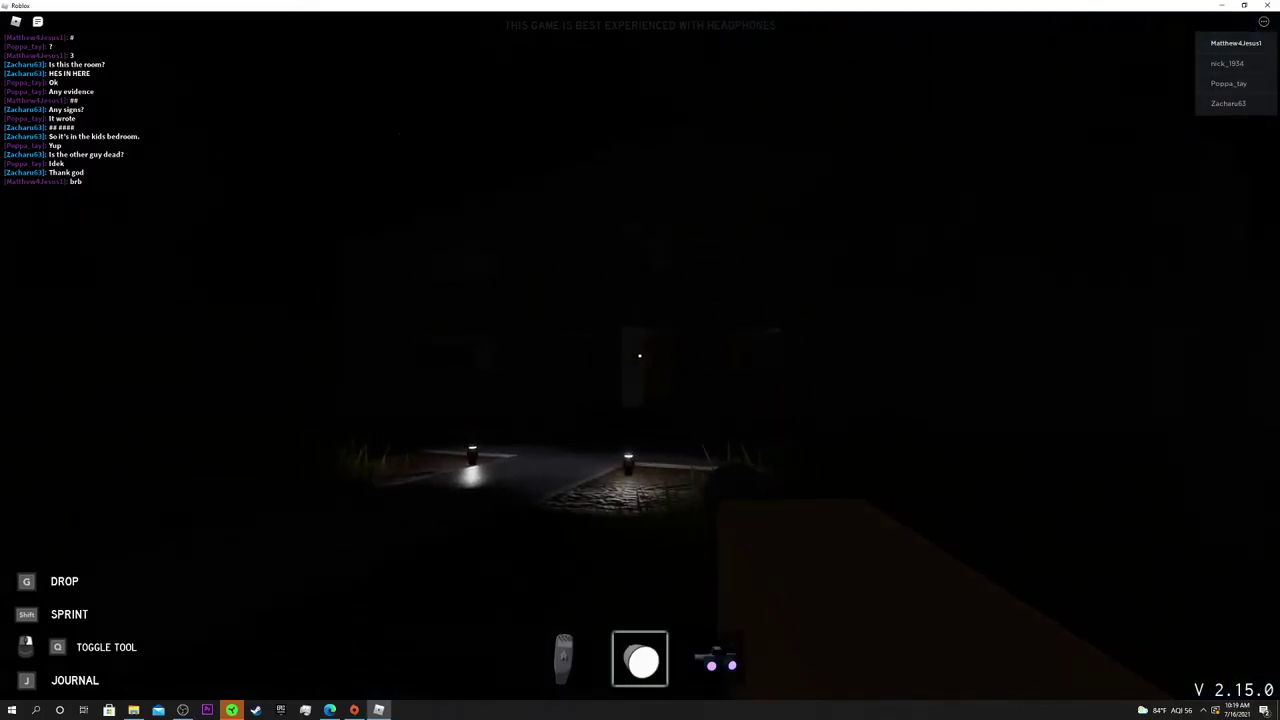
{"action": "key", "text": "w"}
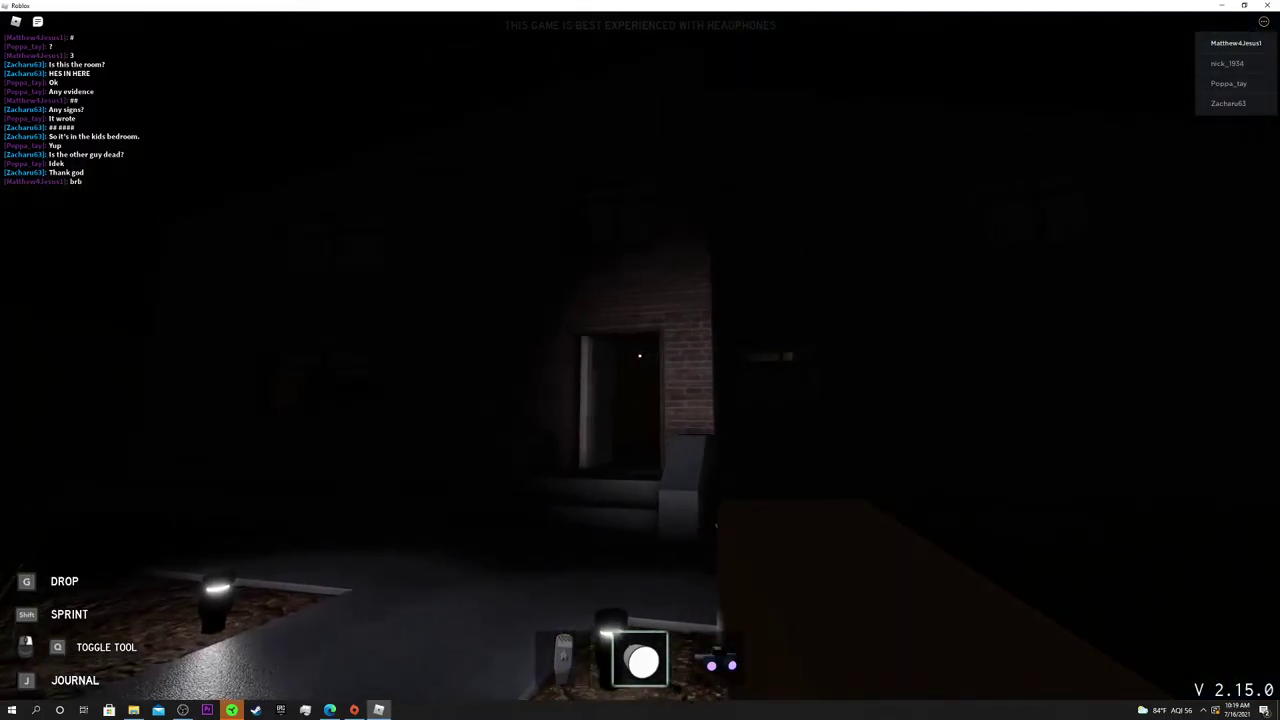
{"action": "key", "text": "3"}
{"action": "key", "text": "1"}
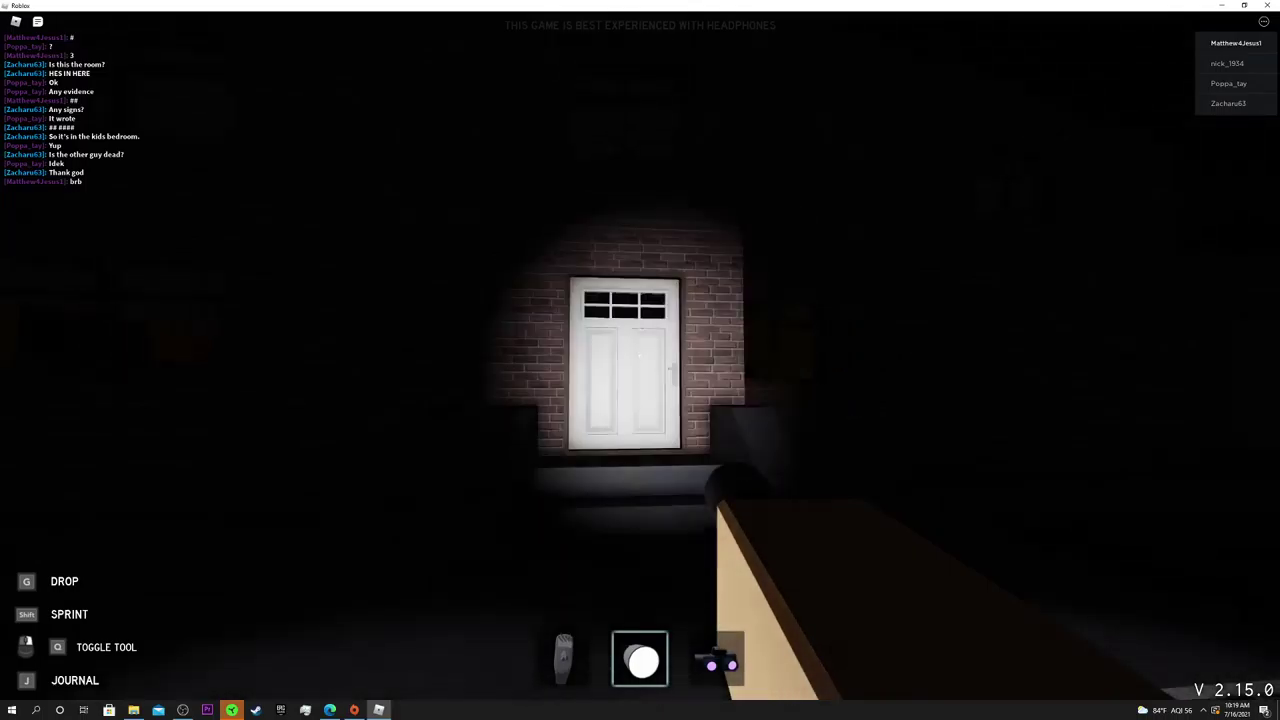
{"action": "key", "text": "3"}
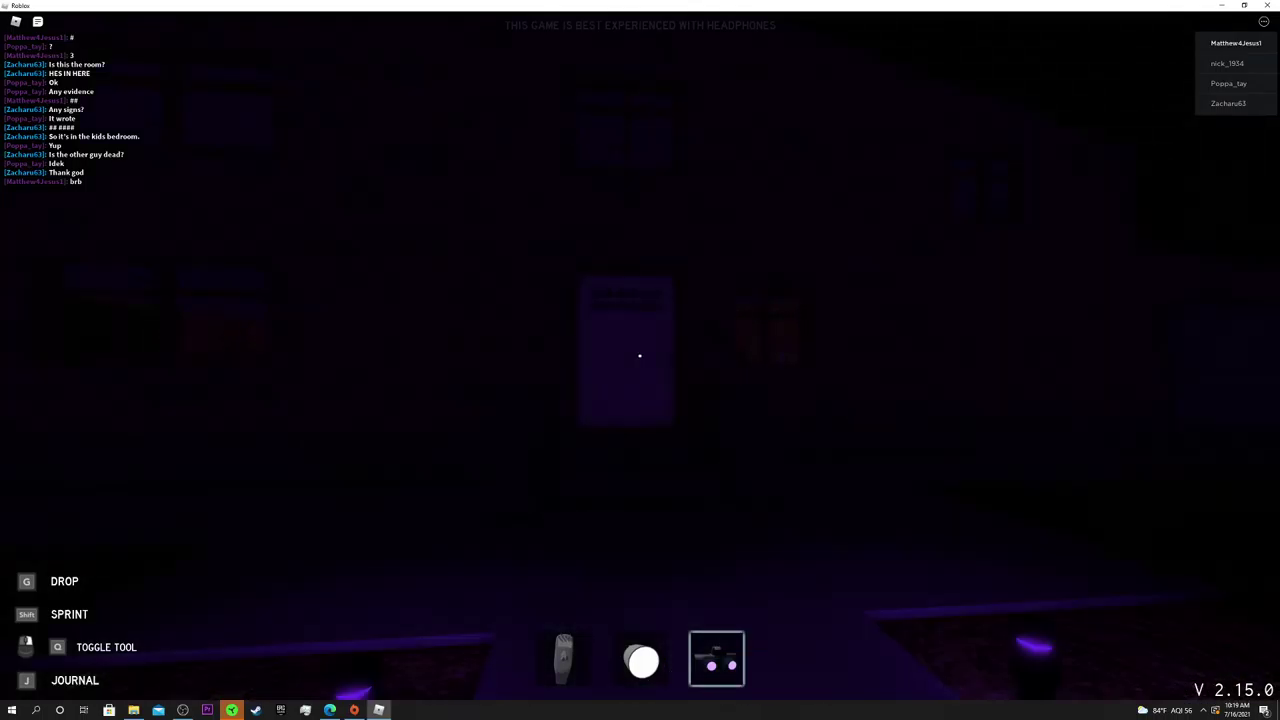
{"action": "key", "text": "s"}
{"action": "key", "text": "3"}
{"action": "key", "text": "1"}
{"action": "key", "text": "w"}
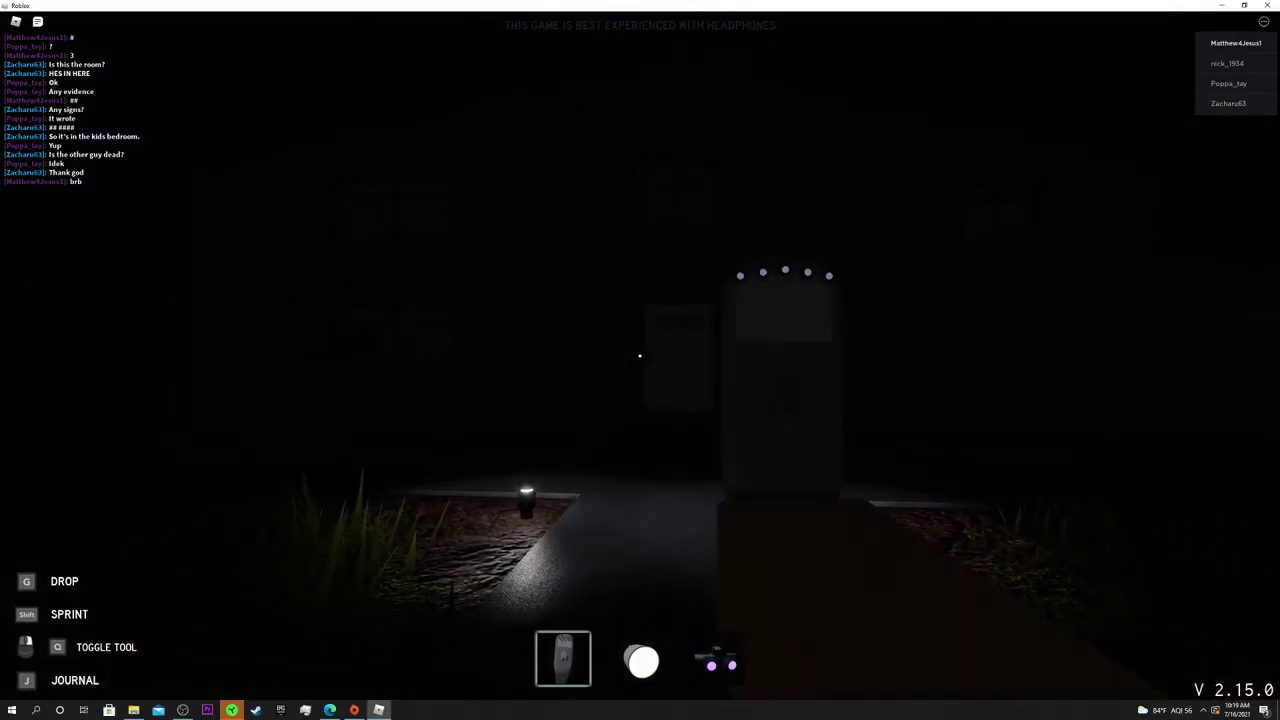
{"action": "key", "text": "s"}
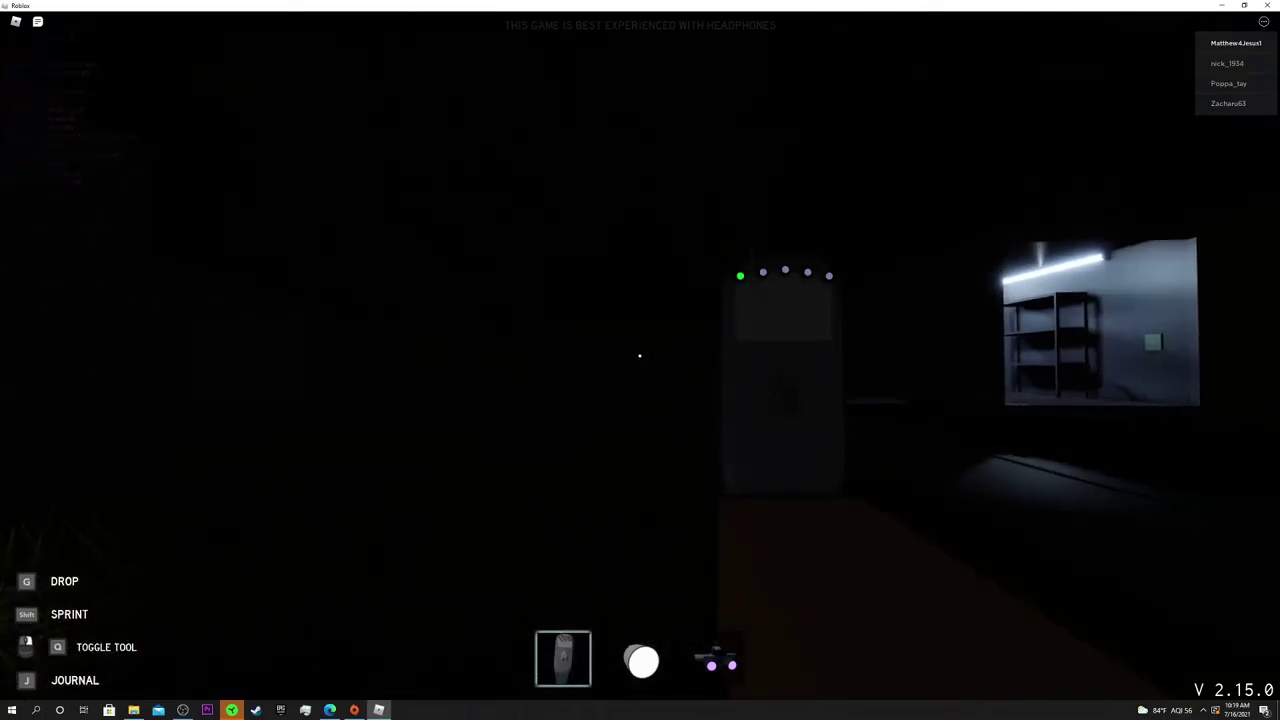
{"action": "key", "text": "1"}
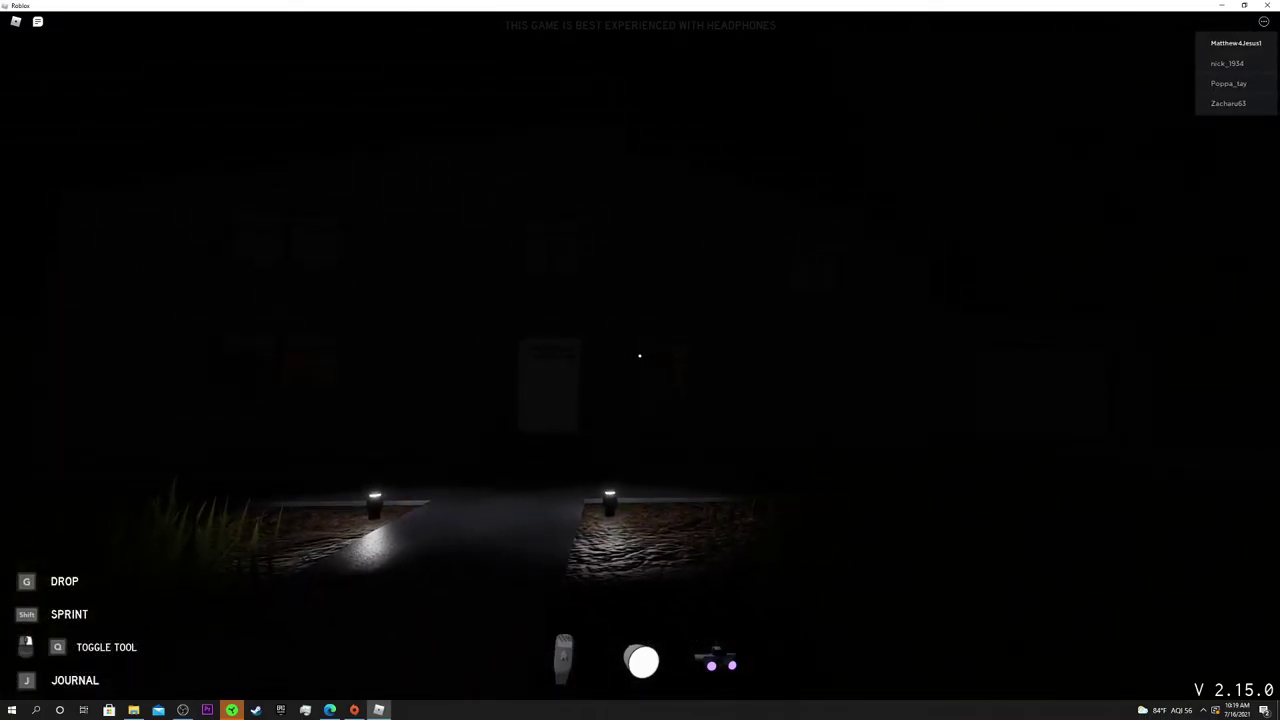
{"action": "key", "text": "s"}
{"action": "key", "text": "Tab"}
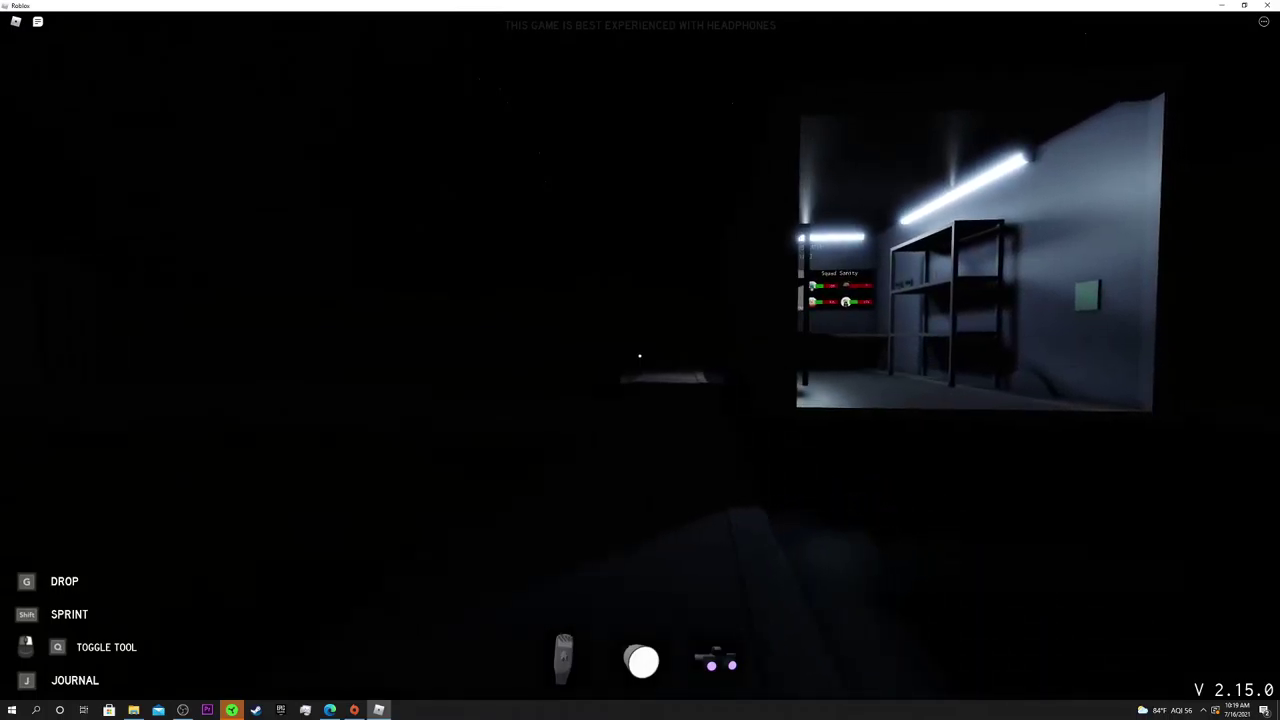
{"action": "key", "text": "1"}
{"action": "key", "text": "w"}
{"action": "key", "text": "3"}
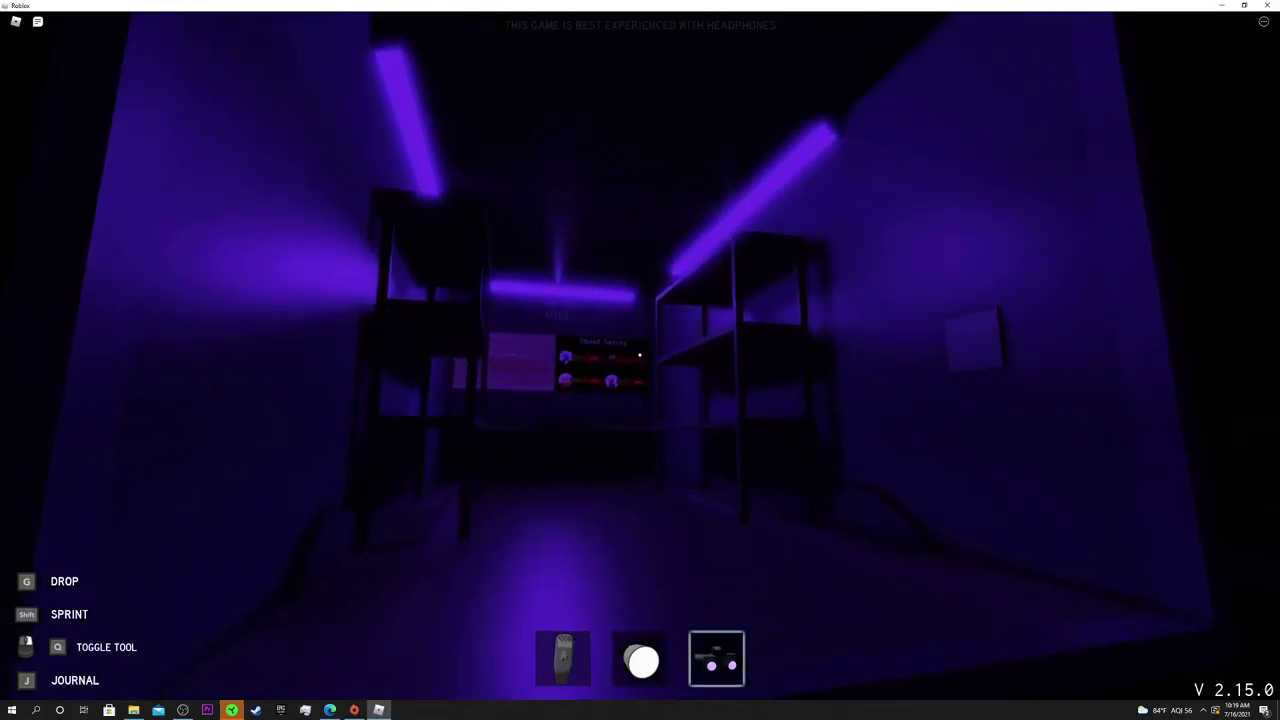
{"action": "key", "text": "2"}
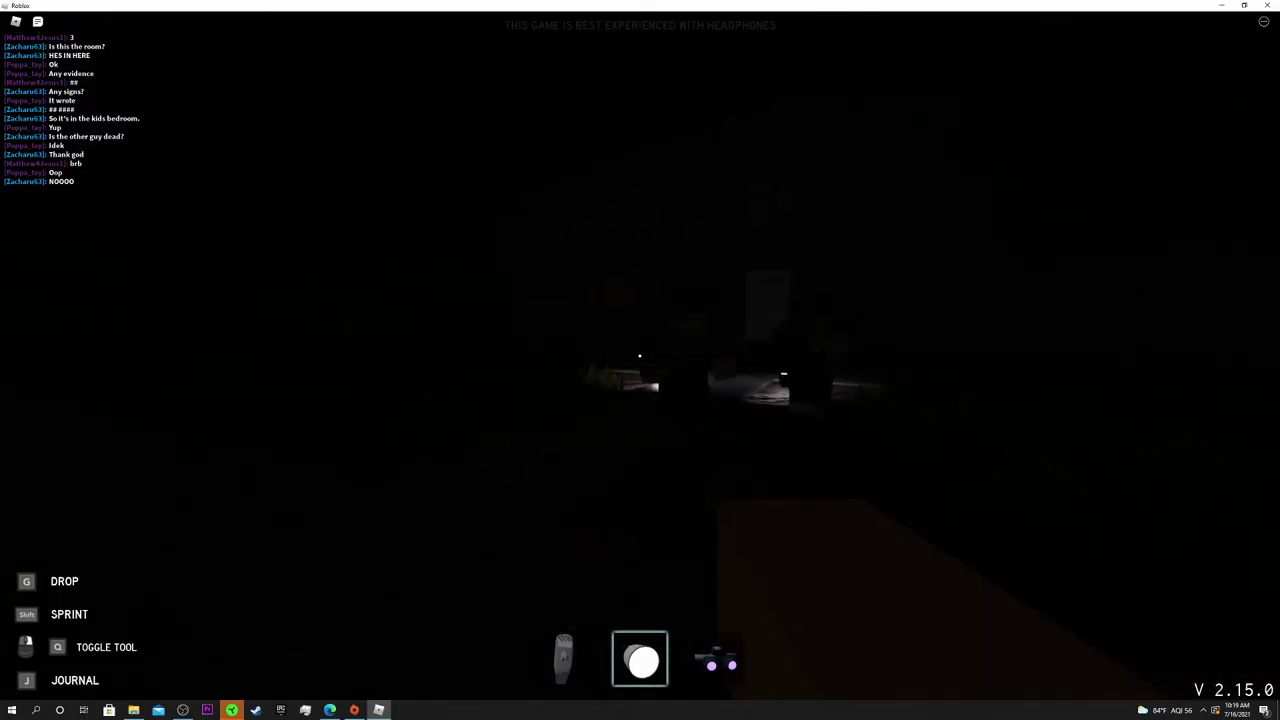
Walk back into the van to the objectives board, holding the round flashlight
{"action": "key", "text": "w"}
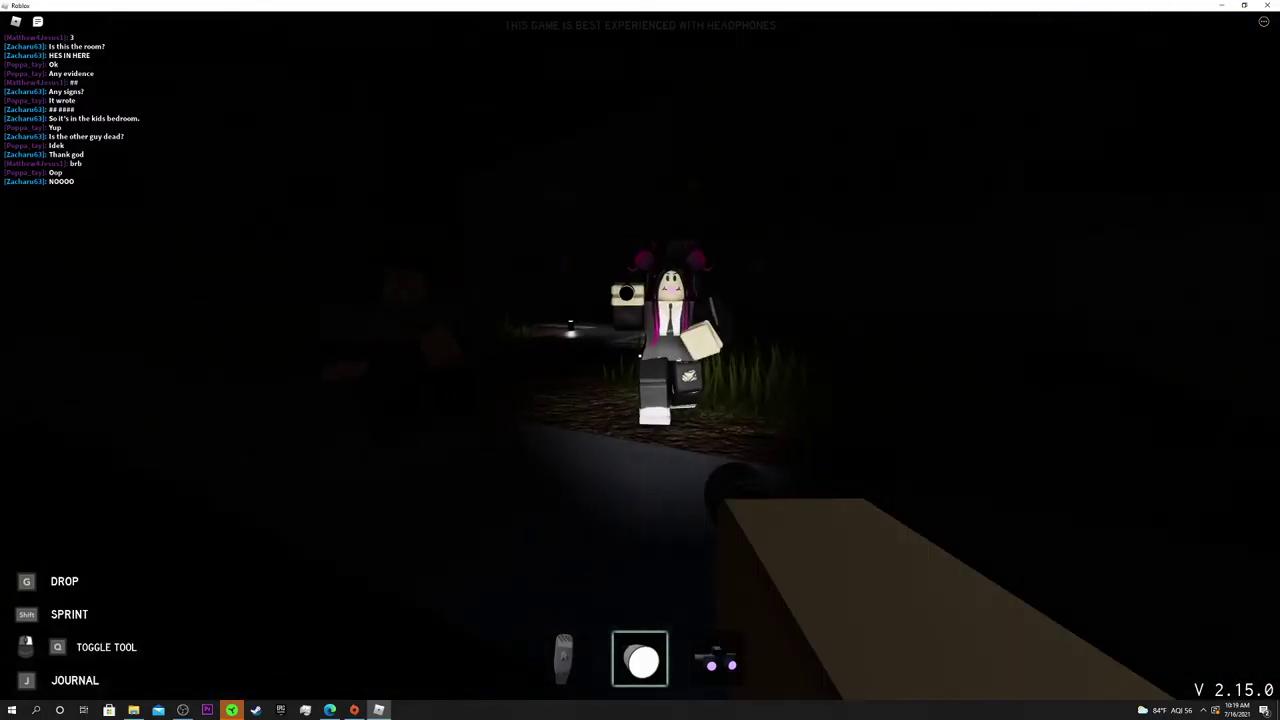
{"action": "key", "text": "1"}
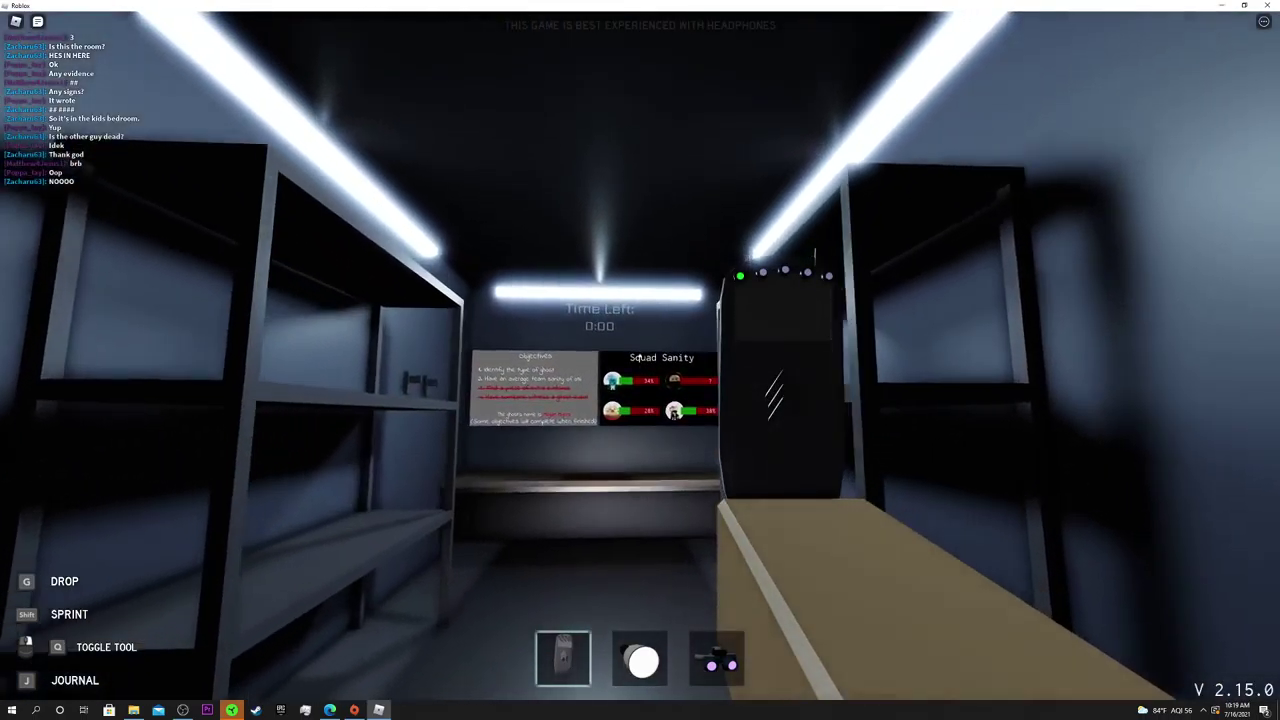
{"action": "key", "text": "w"}
{"action": "key", "text": "1"}
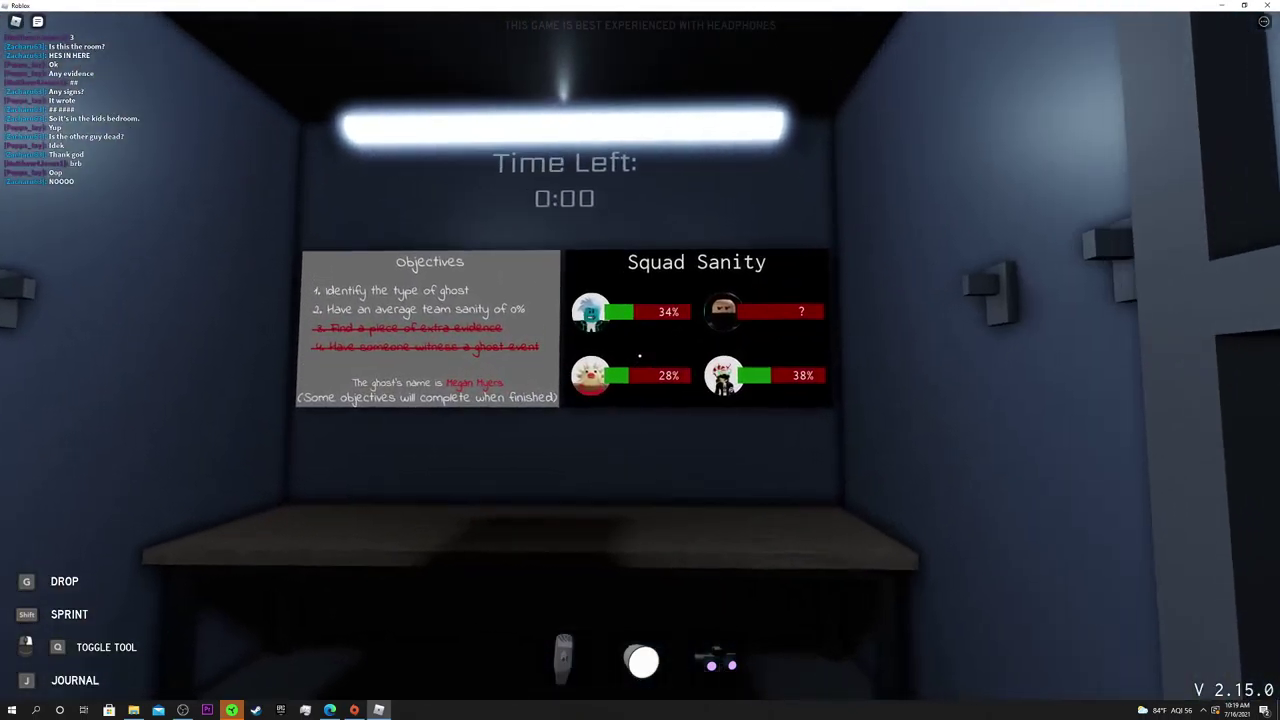
{"action": "key", "text": "2"}
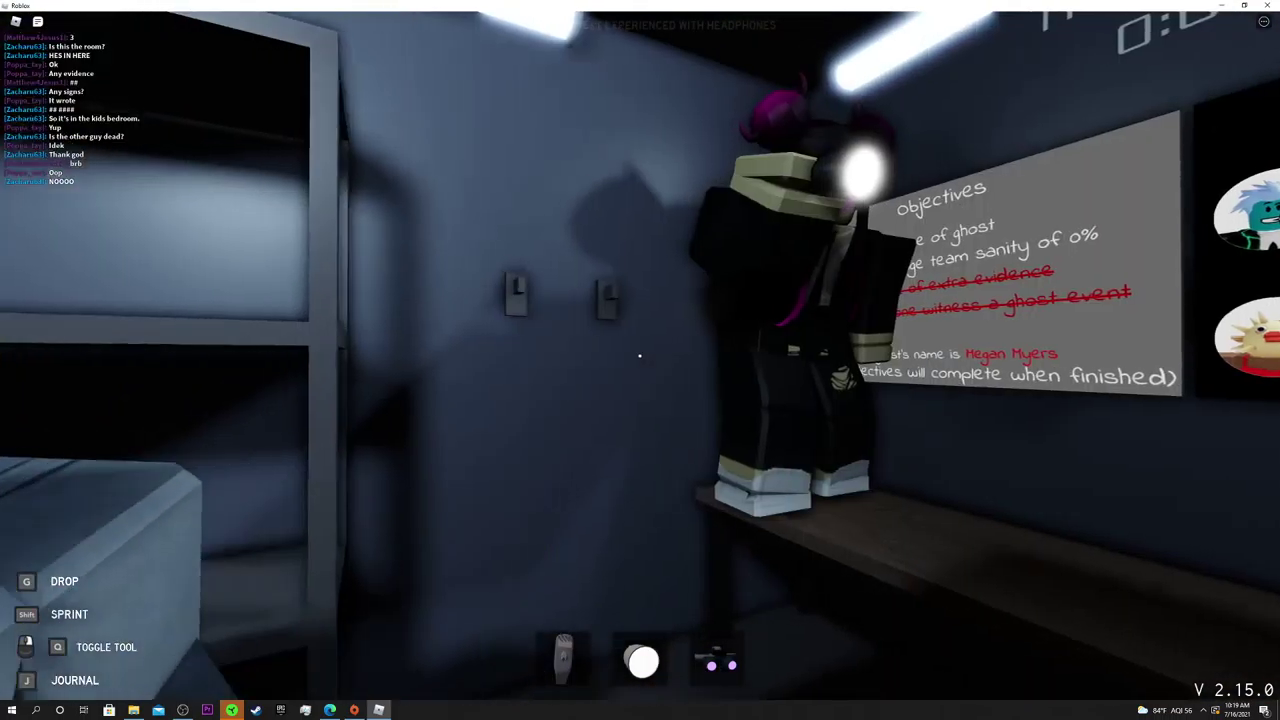
Send a quick chat reaction, then bring up the Journal's Ghost Report showing Demon
{"action": "key", "text": "slash"}
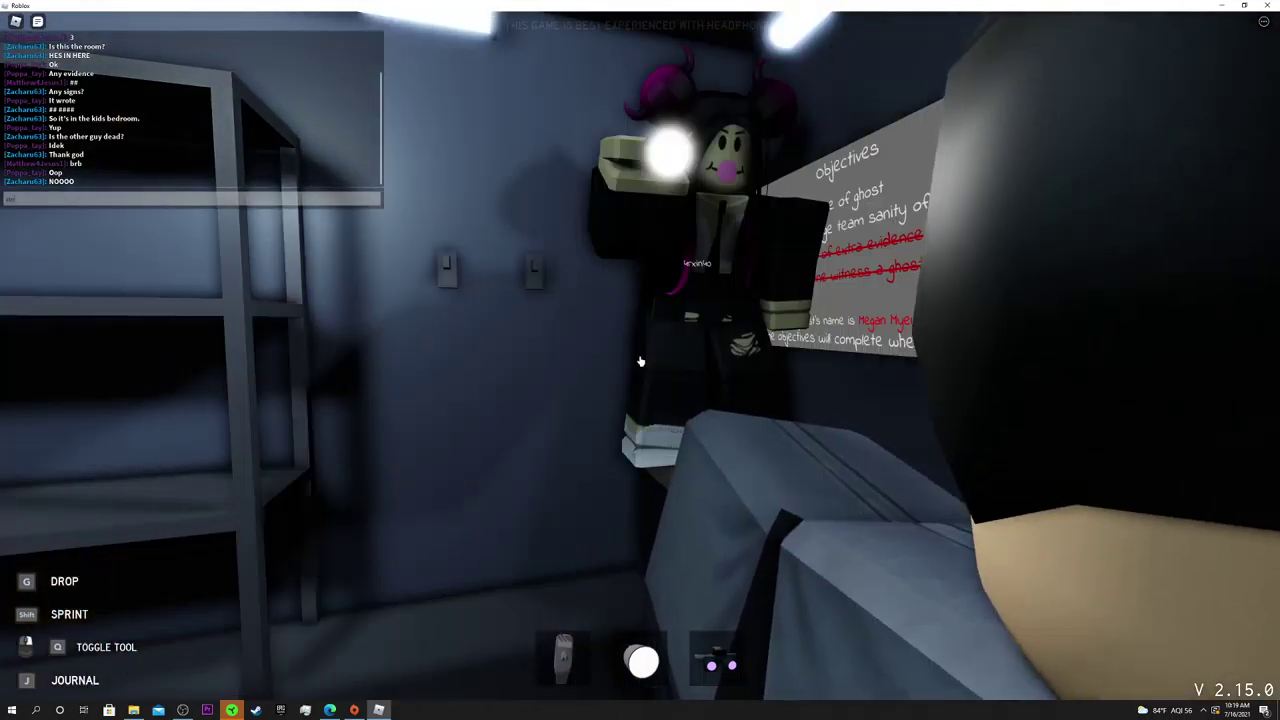
{"action": "key", "text": "Return"}
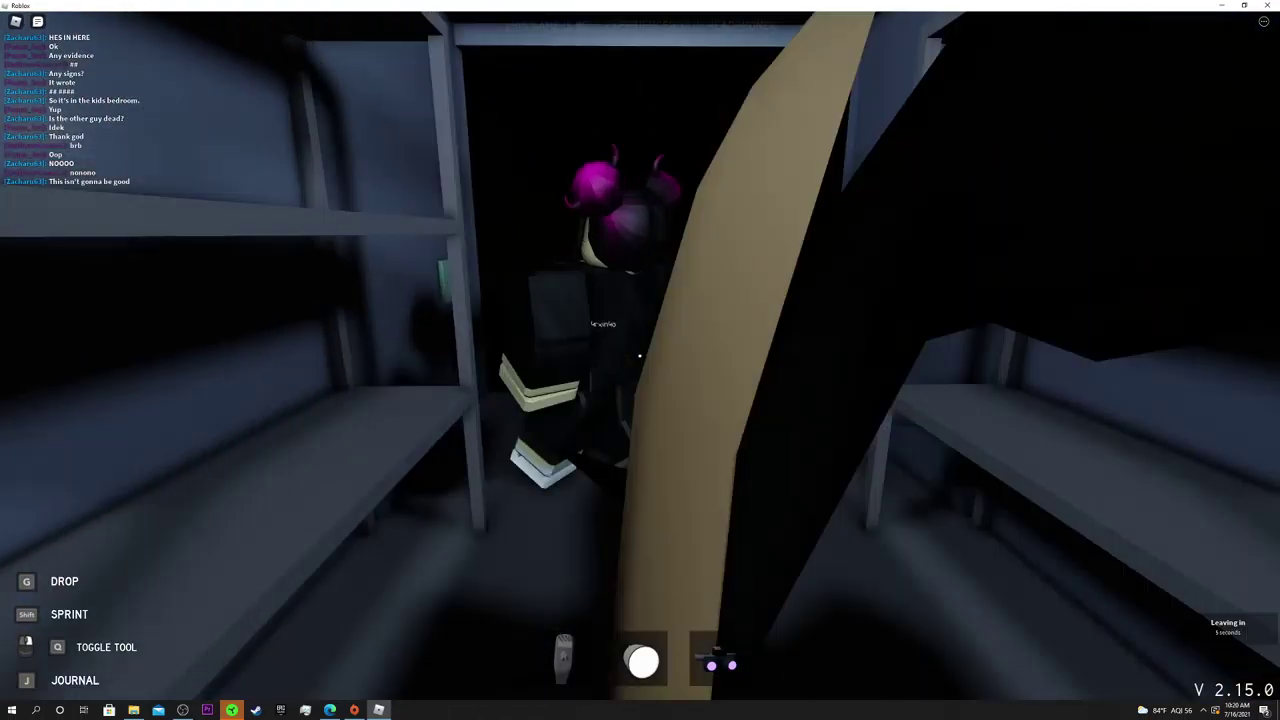
{"action": "key", "text": "j"}
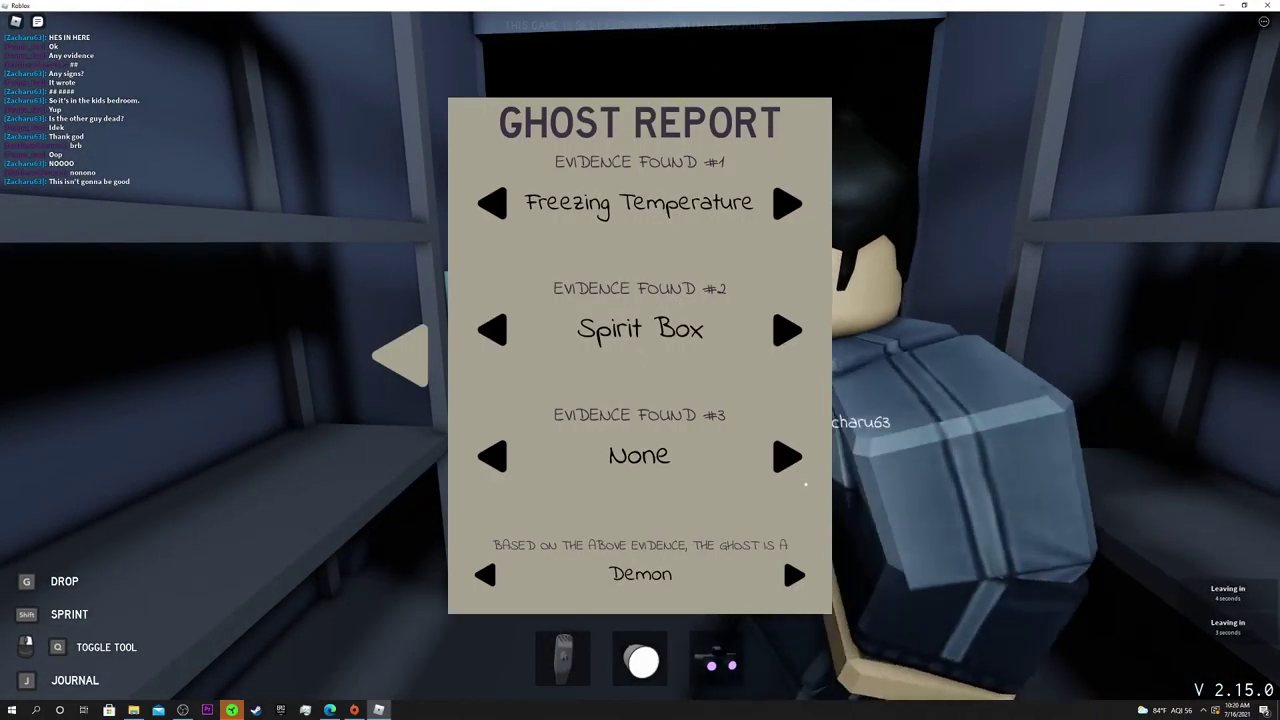
Cycle the reported ghost type to Mare and back to Demon, then let the round end
{"action": "left_click", "coordinate": [794, 575]}
{"action": "left_click", "coordinate": [484, 575]}
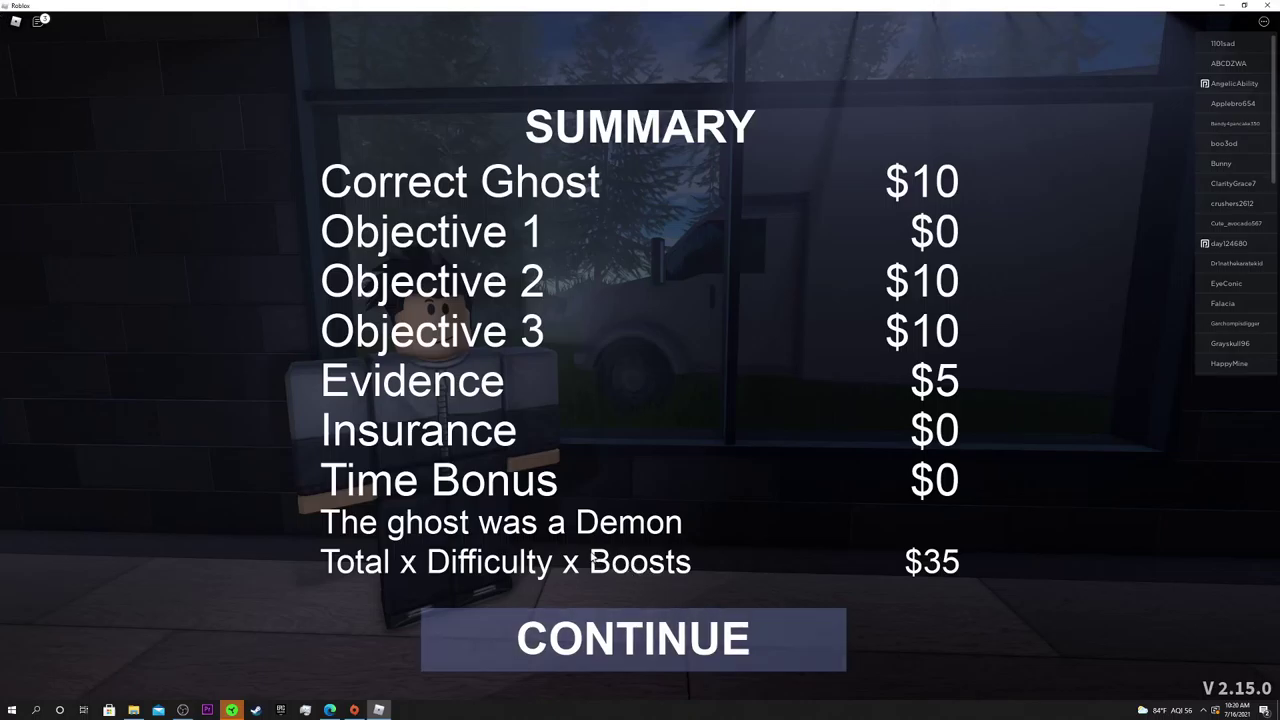
Continue past the $35 earnings and XP Earned screens to the match stats
{"action": "left_click", "coordinate": [639, 640]}
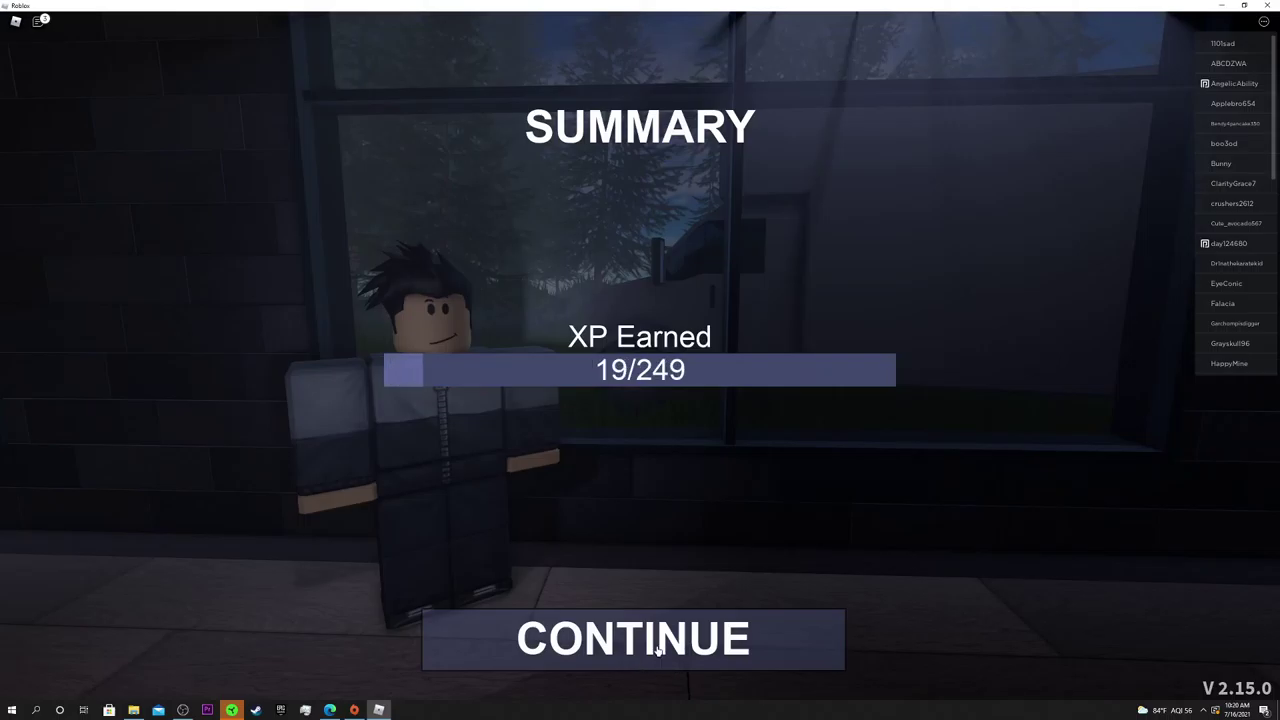
{"action": "left_click", "coordinate": [658, 650]}
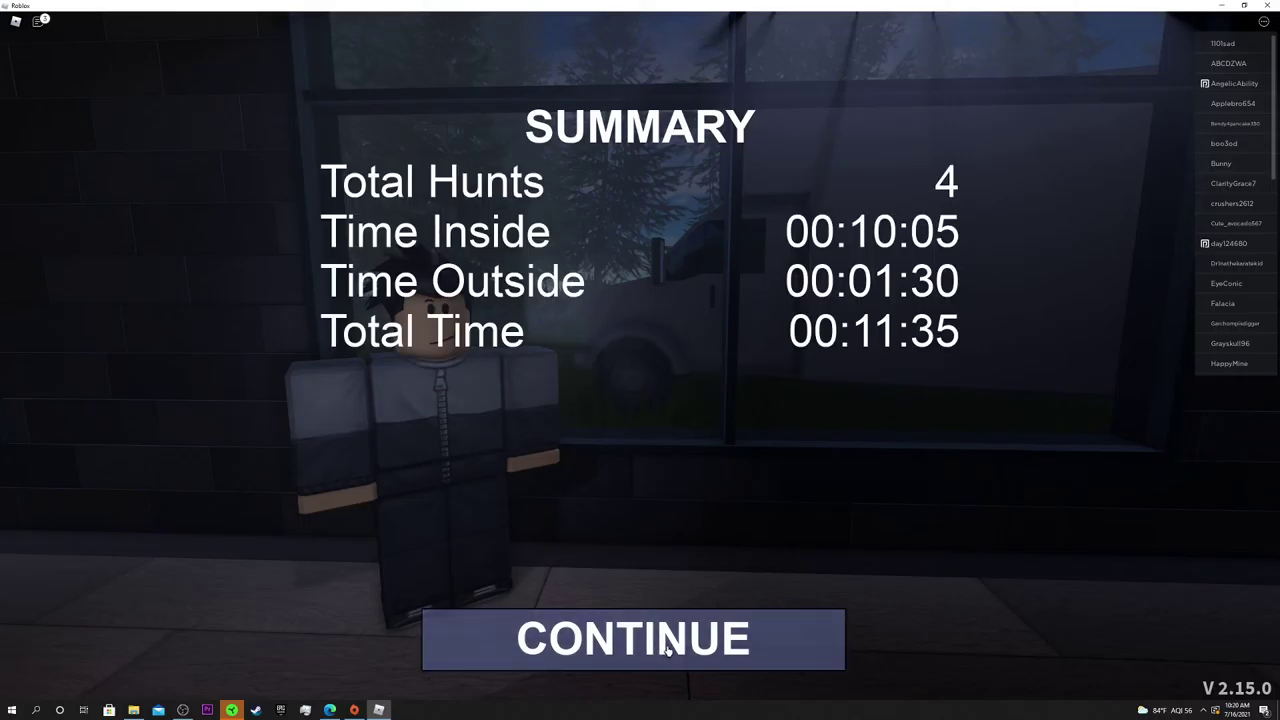